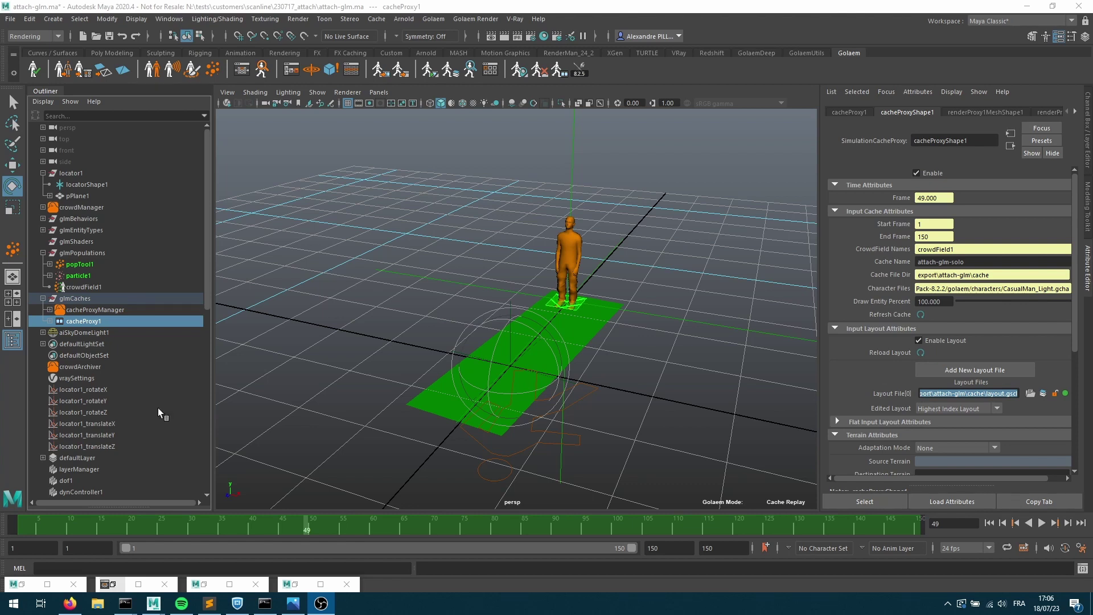
- Select locator1 and scrub the timeline to frame 40 to review the animated platform's motion
click(74, 182)
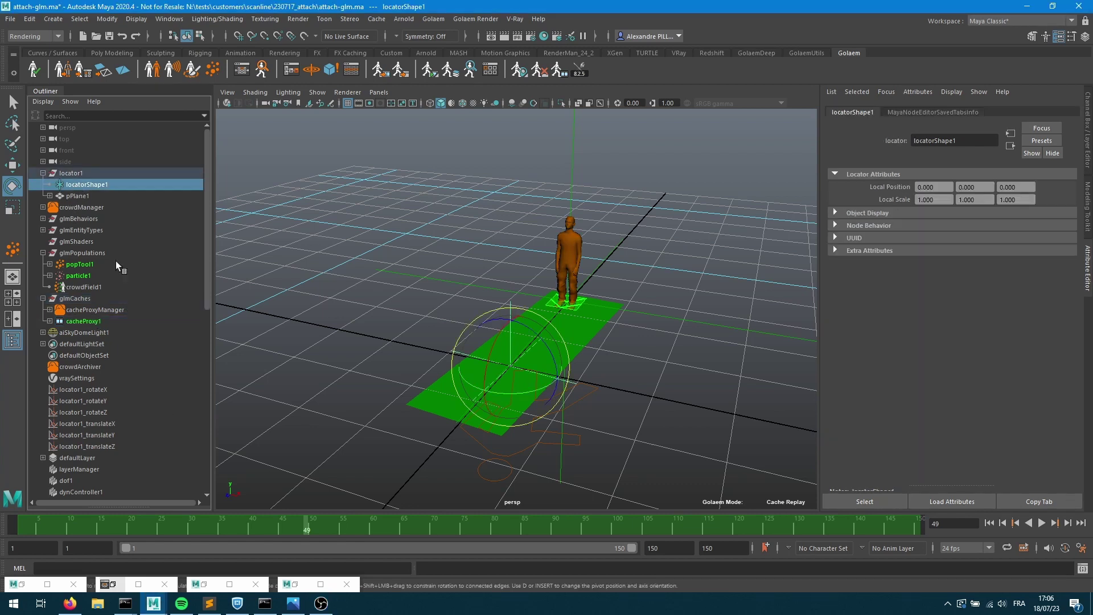
click(75, 173)
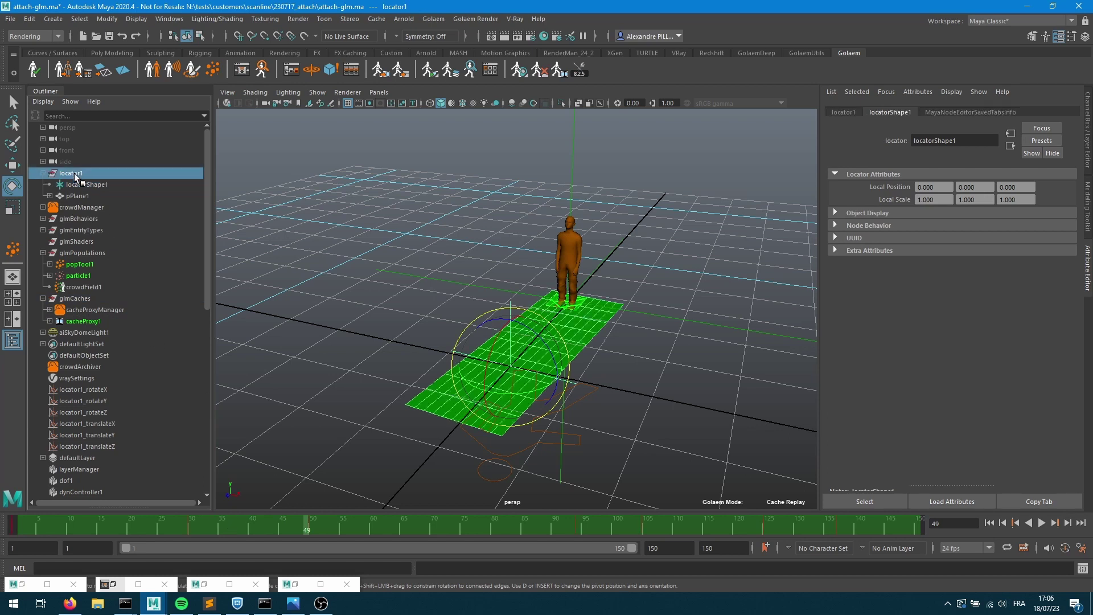
drag(334, 521, 262, 500)
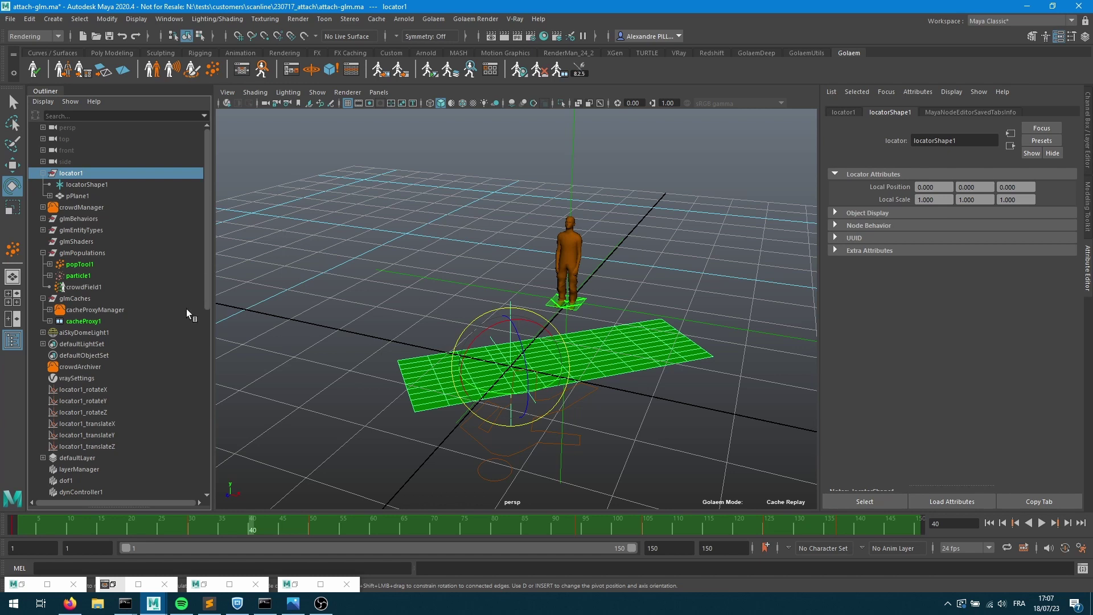
- Unlock the Translate and Rotate attributes of cacheProxy1's transform on all axes
click(91, 322)
click(849, 113)
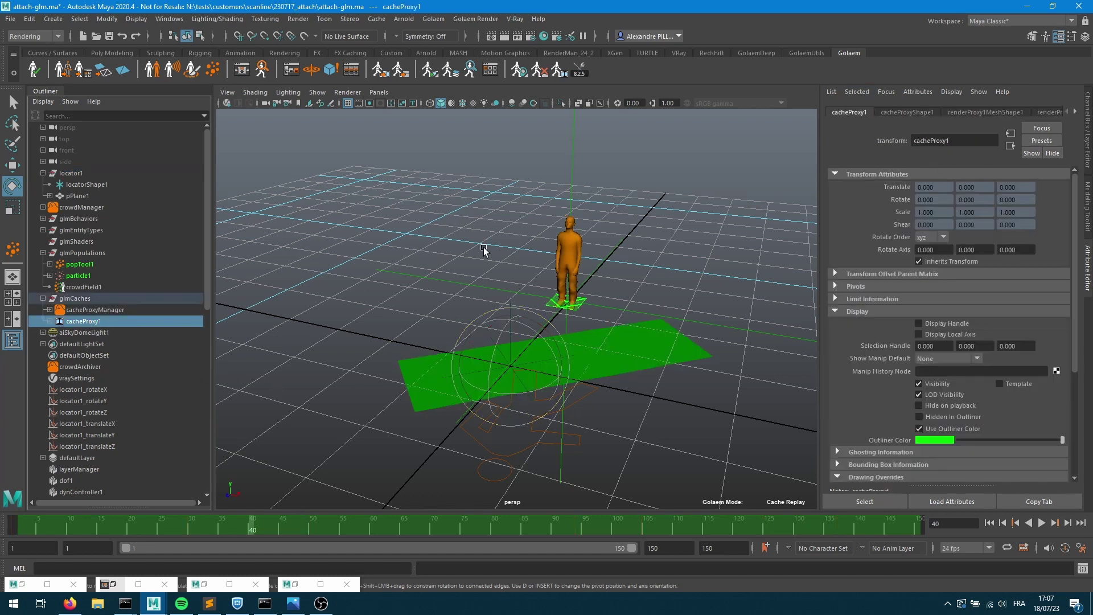
right_click(944, 185)
click(991, 193)
right_click(1017, 188)
click(1023, 193)
right_click(937, 198)
click(957, 205)
right_click(969, 201)
click(1008, 206)
right_click(1006, 201)
click(1013, 206)
- Try rotating cacheProxy1 by about -16° around the Y axis and undo the rotation
mouse_move(535, 384)
mouse_down()
mouse_move(512, 388)
mouse_move(547, 392)
mouse_move(580, 378)
mouse_move(520, 383)
mouse_up()
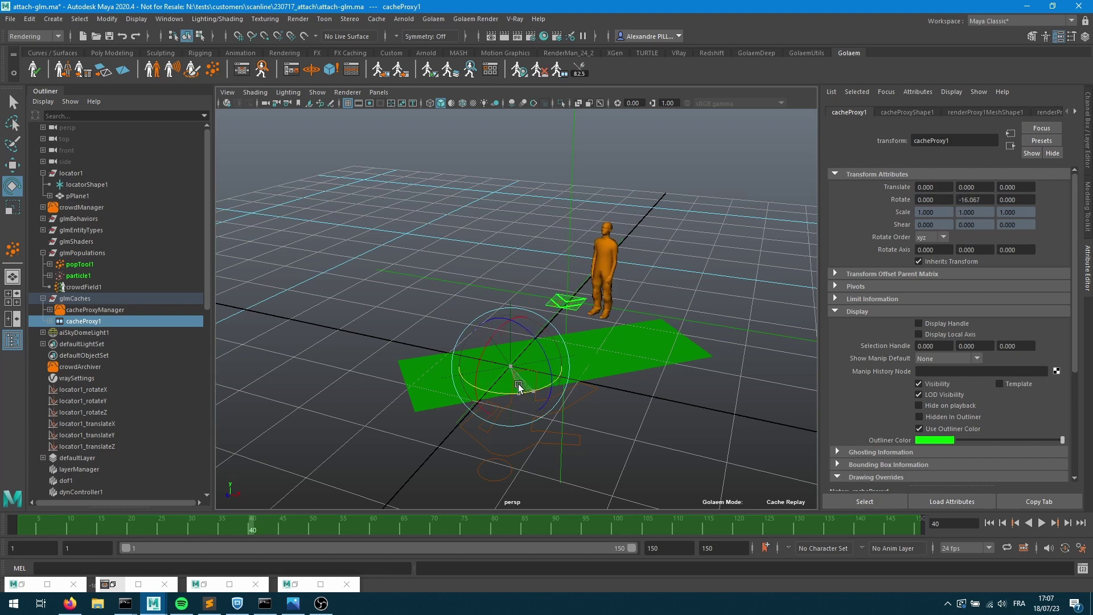
key(ctrl+z)
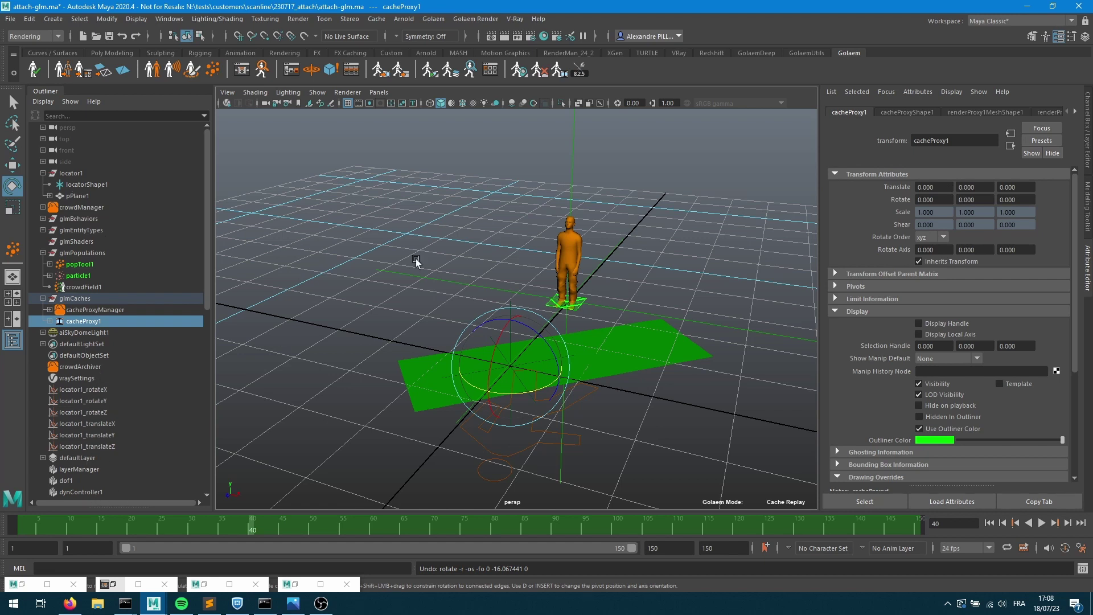
- Open the Golaem Layout Editor for the cache proxy and add a Selector node with its entities set to *
click(449, 69)
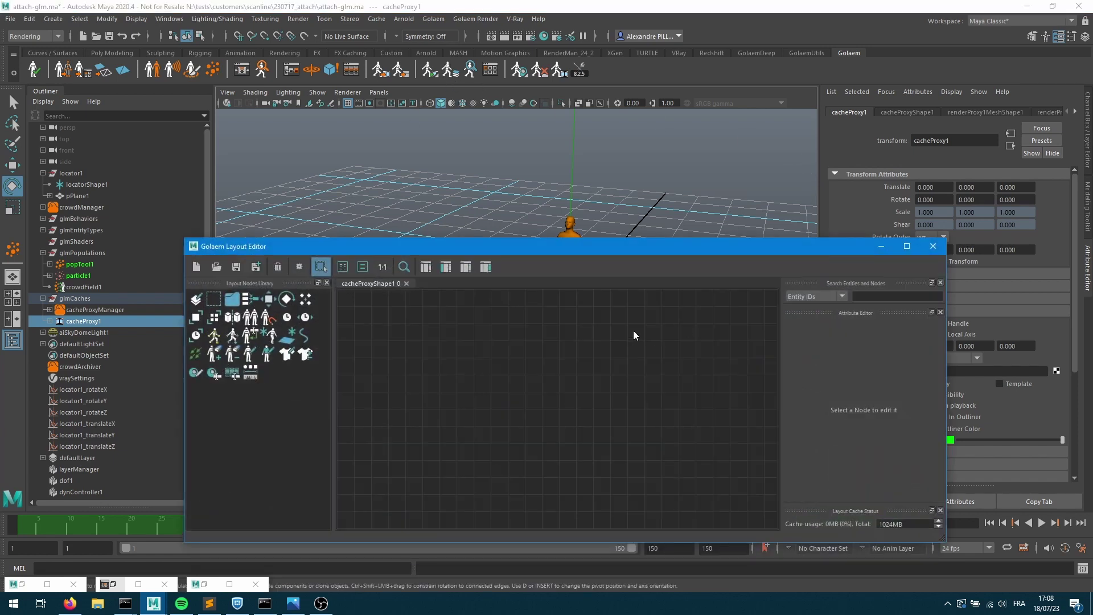
drag(206, 323, 444, 422)
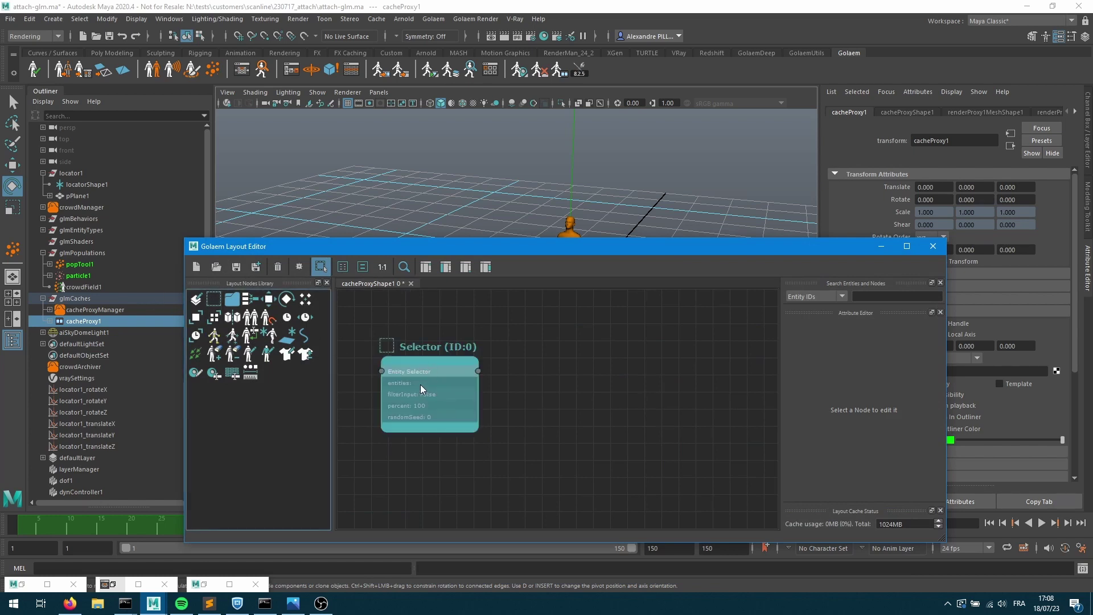
click(445, 405)
click(807, 377)
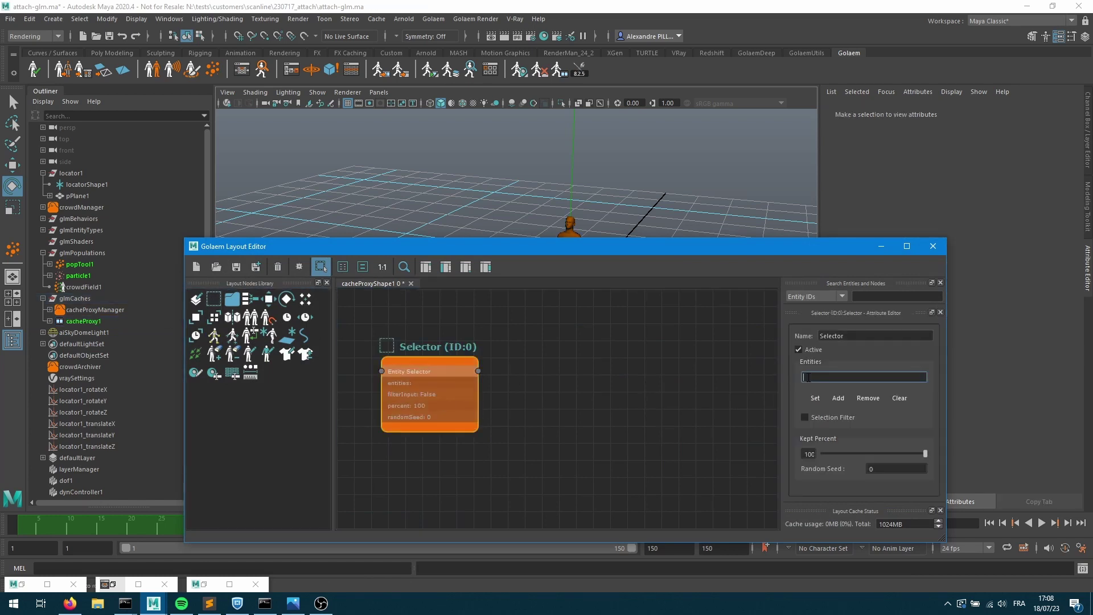
text(*)
key(Tab)
click(619, 424)
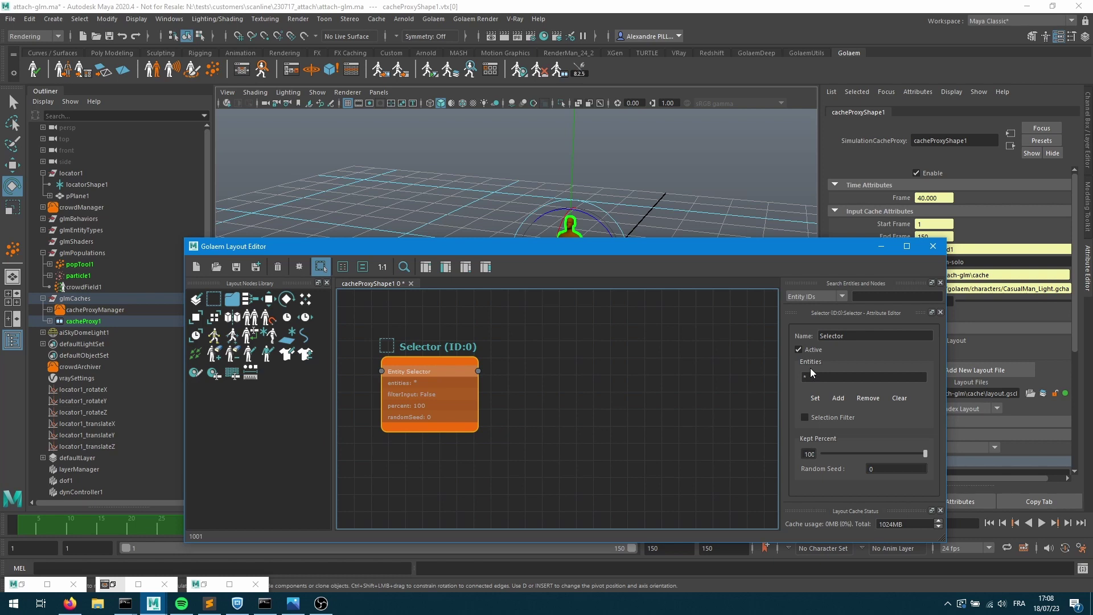
- Add a Translate node connected to the Selector's output and enable keyframes for its translate attribute
drag(269, 299, 504, 381)
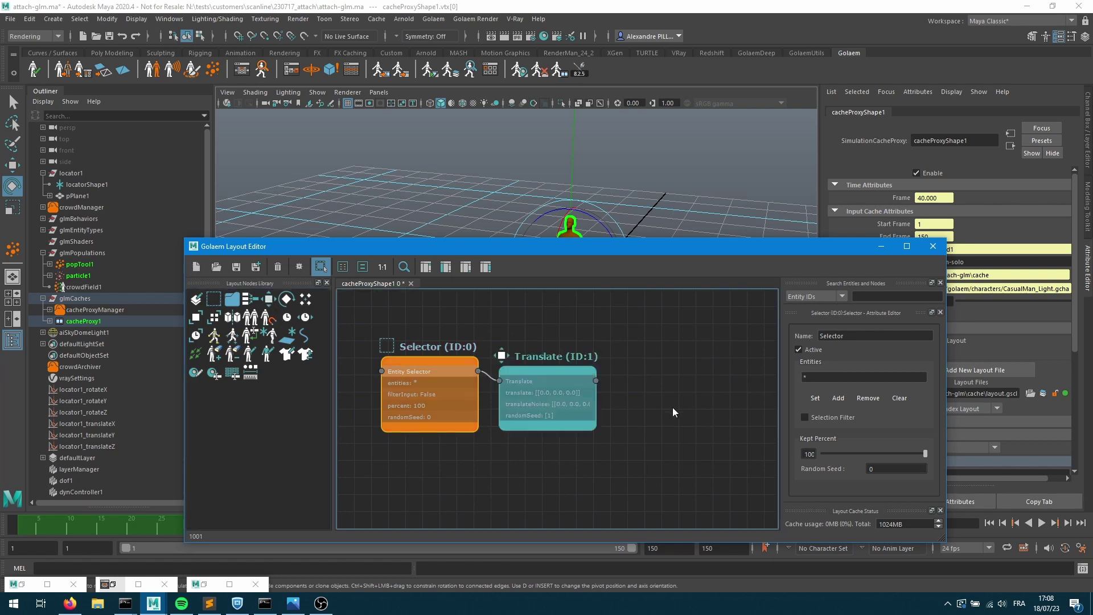
click(583, 391)
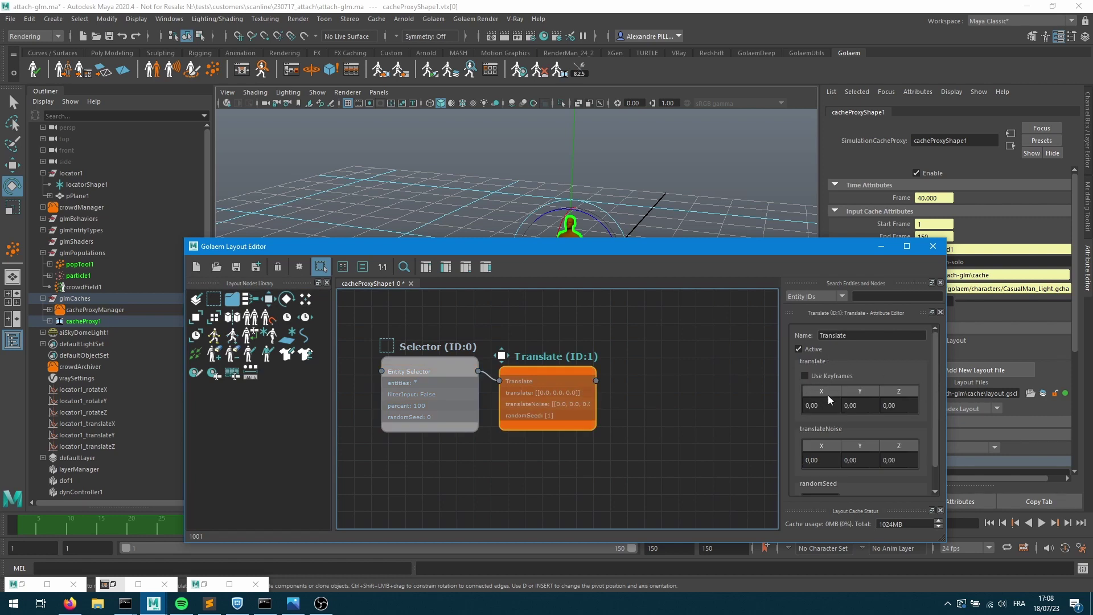
click(905, 402)
scroll(891, 410, down, 1)
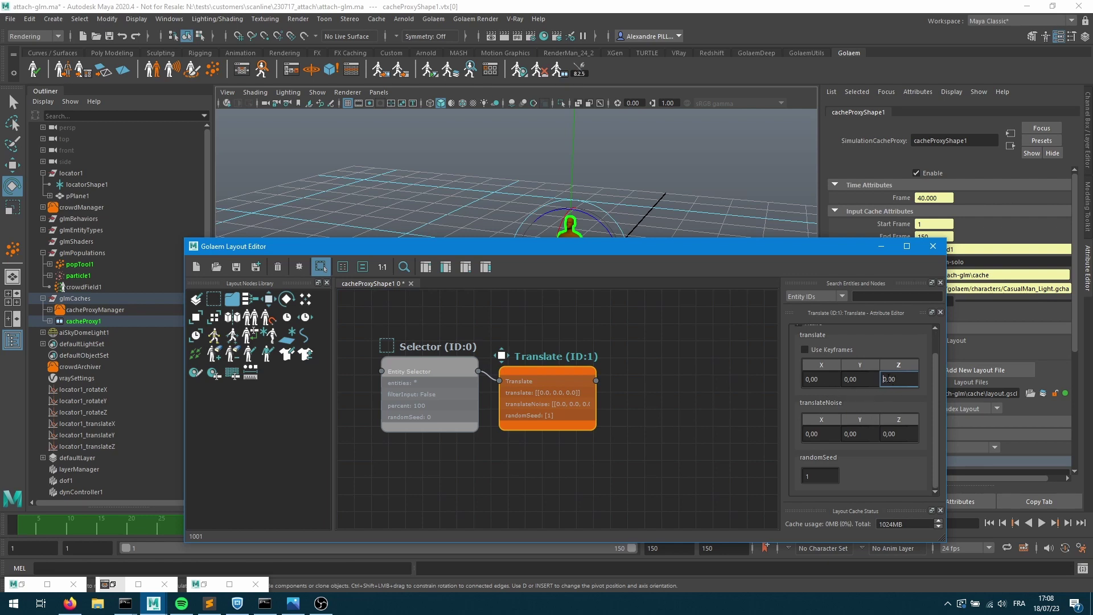
click(805, 349)
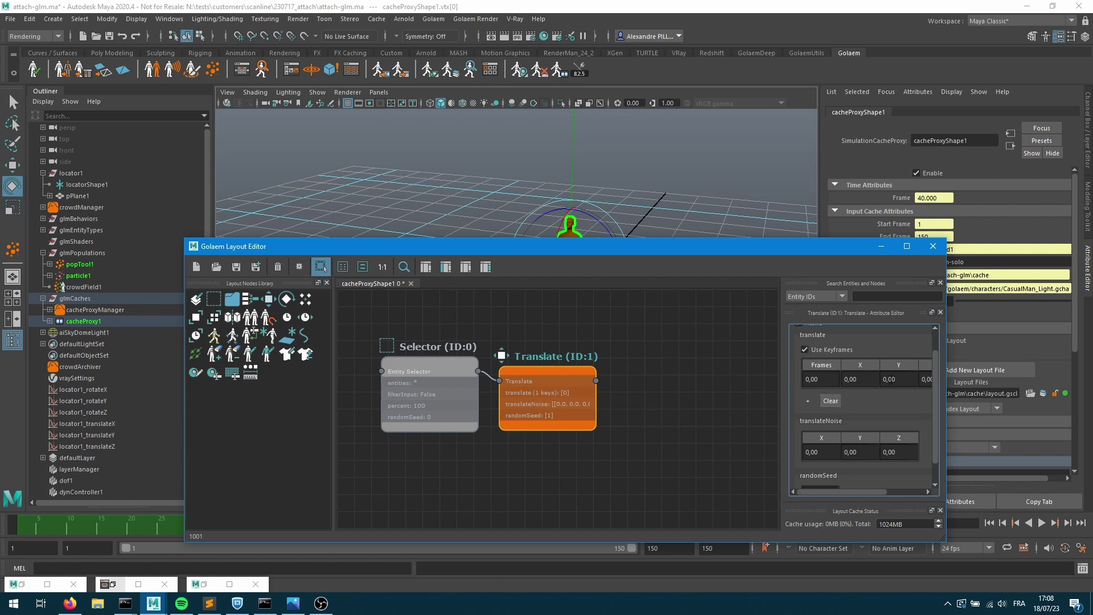
- Create locators for the Translate node's keyframed attributes, and scrub the timeline to frame 48 with glmLayoutNode1_translate selected
drag(947, 364, 994, 364)
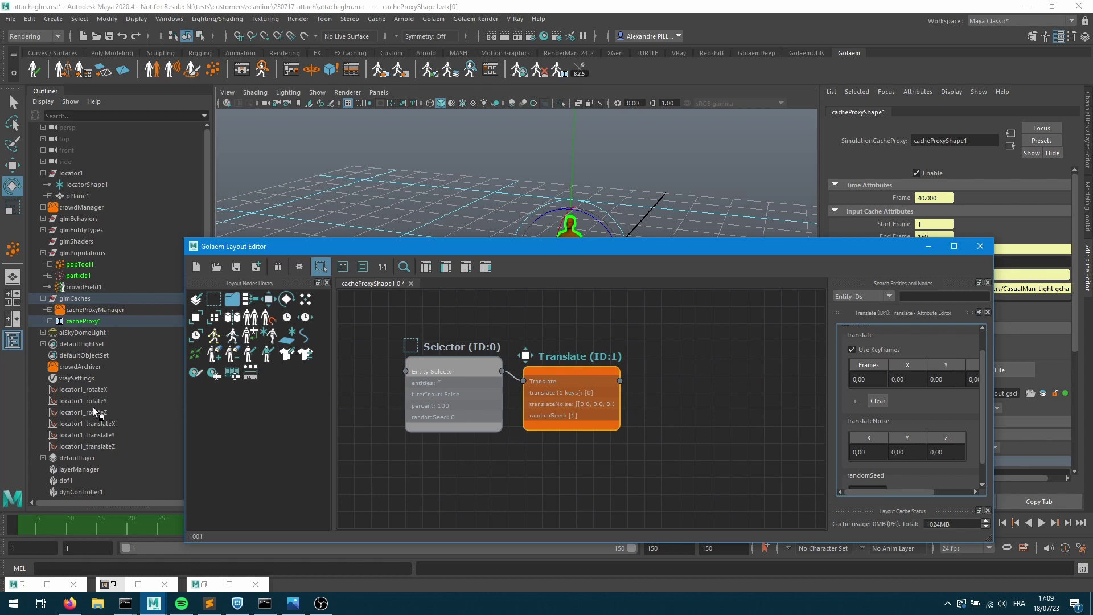
right_click(578, 388)
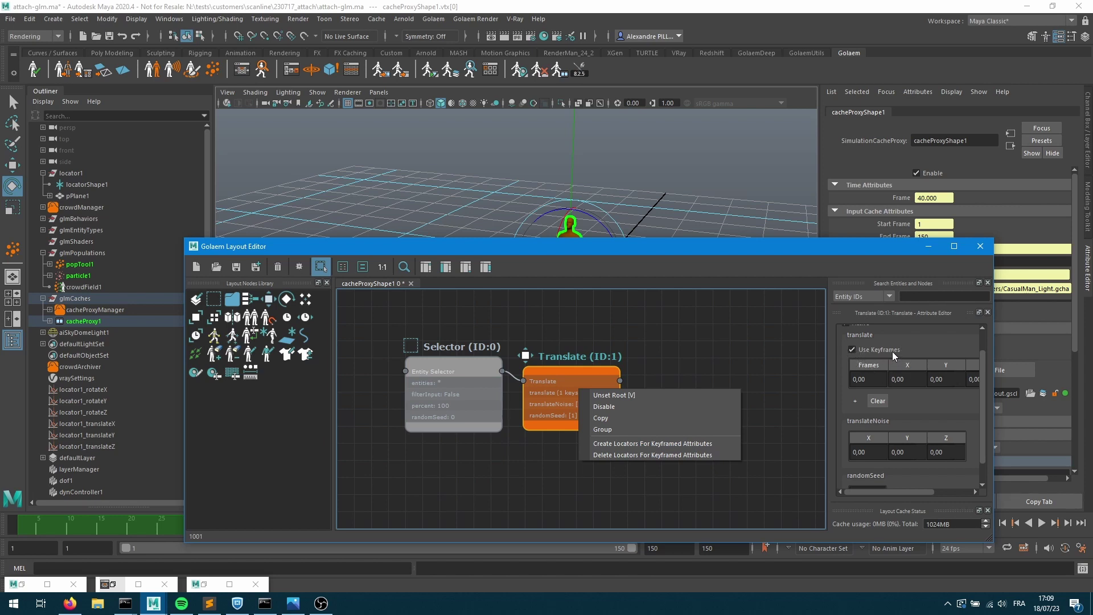
click(681, 443)
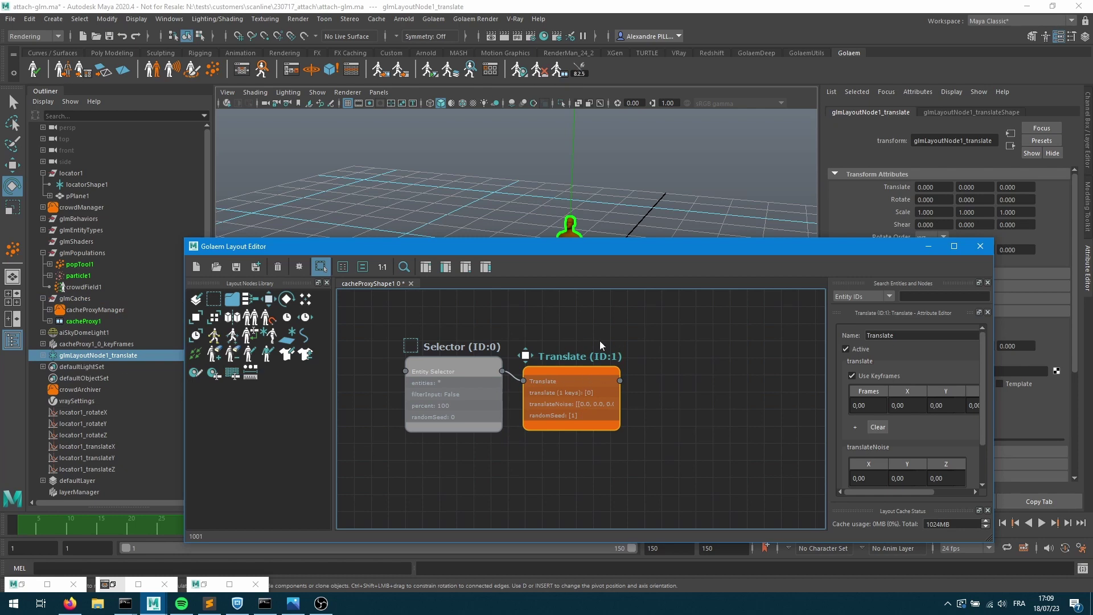
drag(122, 355, 129, 359)
drag(466, 245, 740, 474)
click(128, 356)
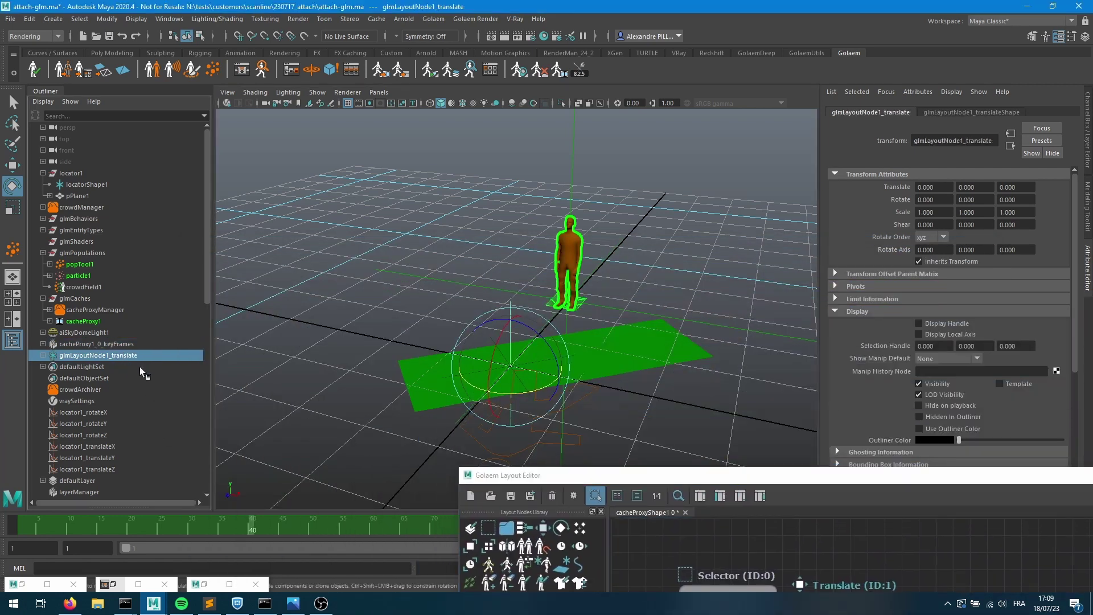
drag(198, 520, 308, 523)
drag(165, 511, 301, 520)
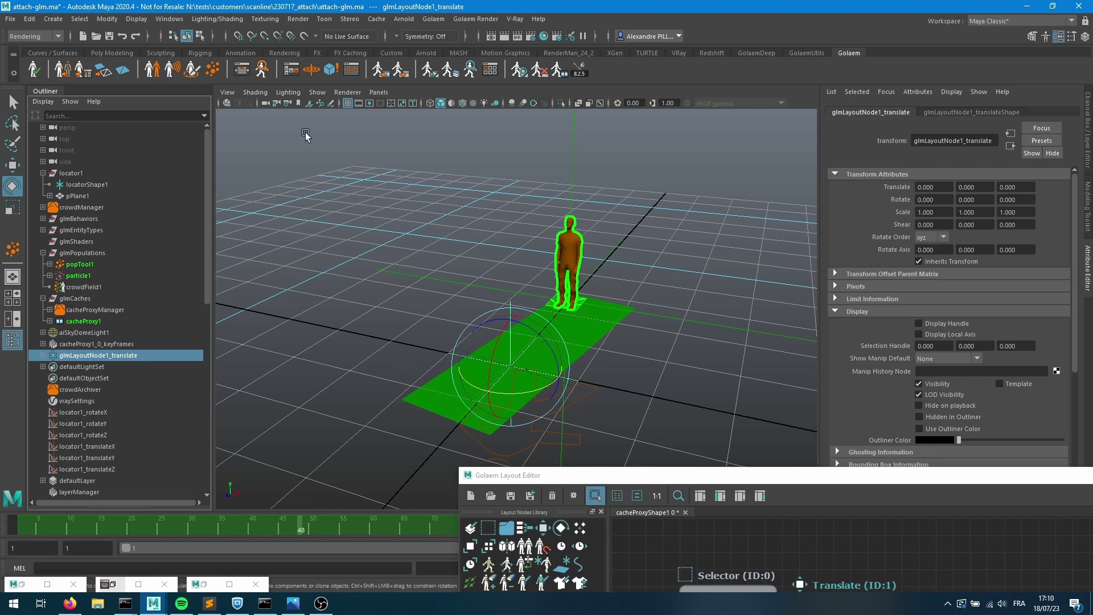
- Select locator1 and glmLayoutNode1_translate and graph their connections in the Node Editor
click(79, 174)
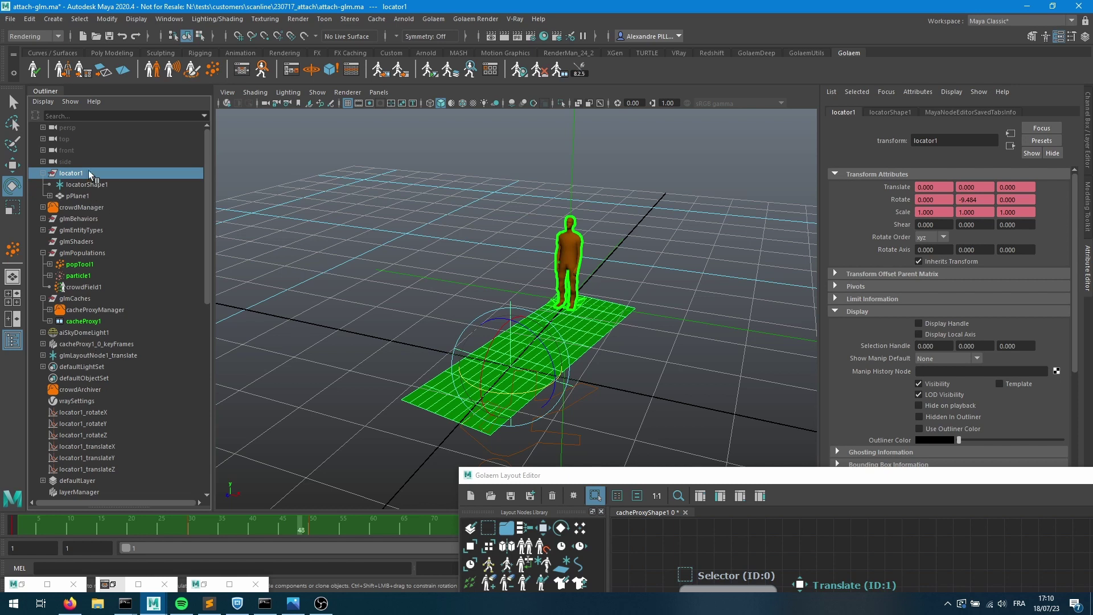
ctrl+click(98, 354)
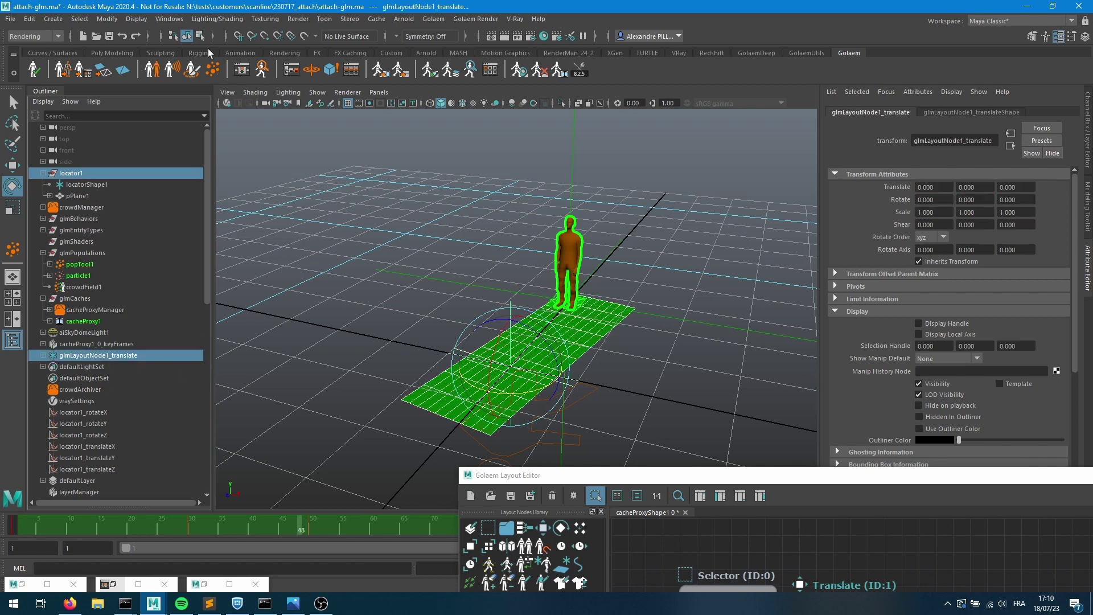
click(171, 18)
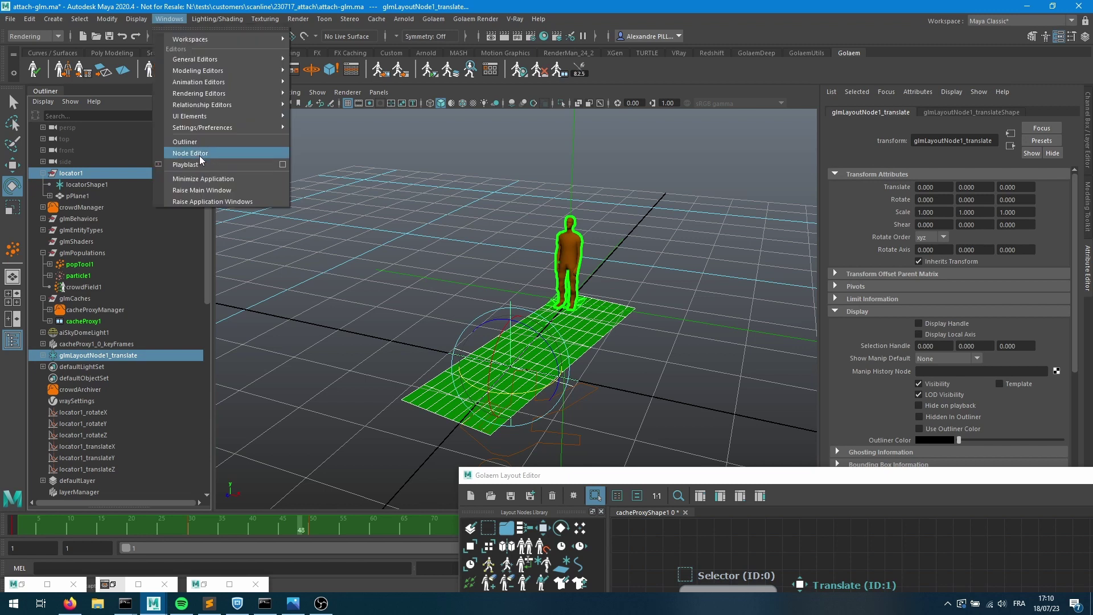
click(197, 153)
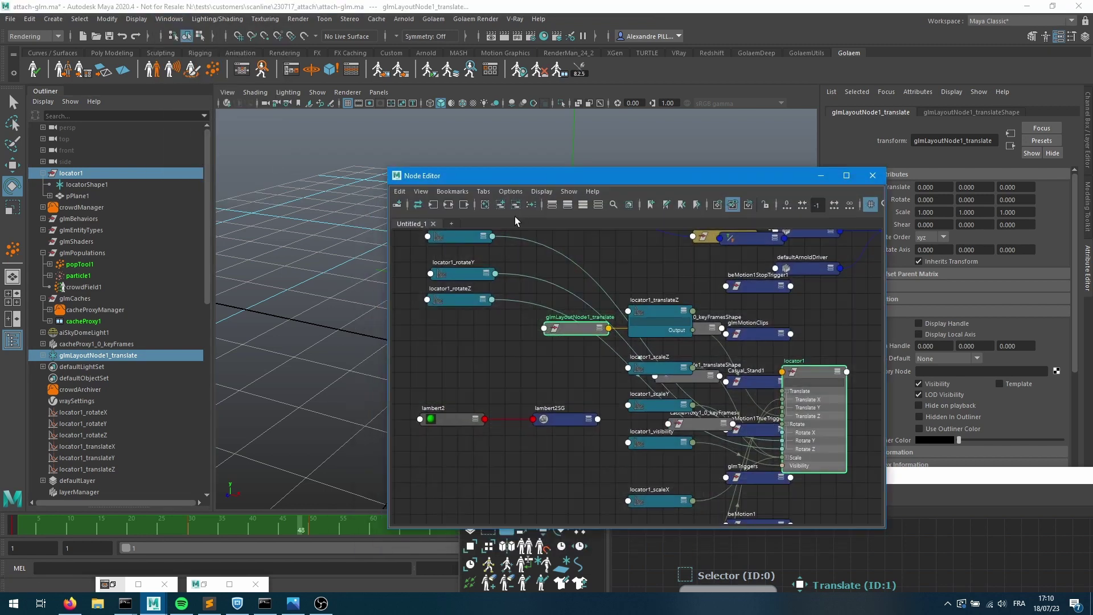
click(448, 205)
scroll(699, 377, up, 4)
scroll(700, 377, down, 4)
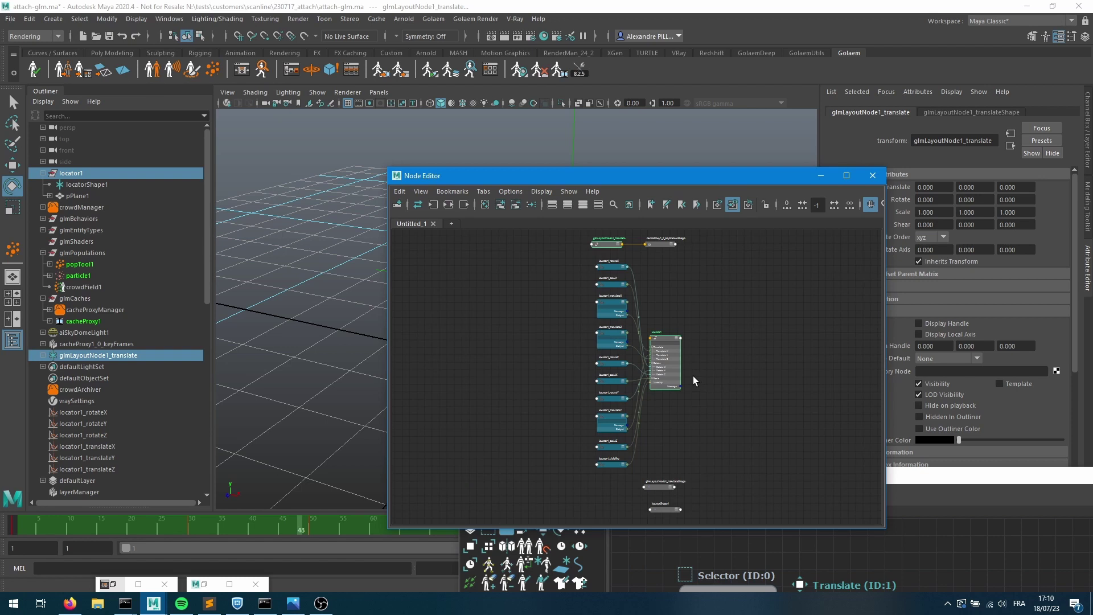
scroll(692, 376, up, 3)
middle_drag(622, 324, 741, 437)
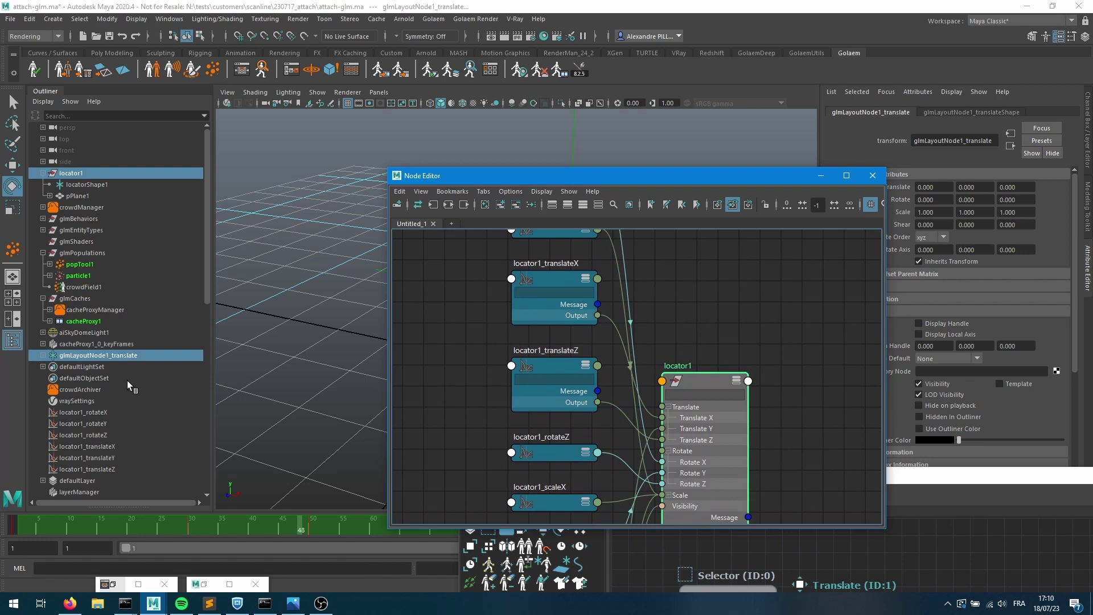
- Delete the unneeded locator1_scaleX, scaleY, scaleZ and visibility animation curves
scroll(131, 381, down, 10)
click(81, 435)
shift+click(94, 470)
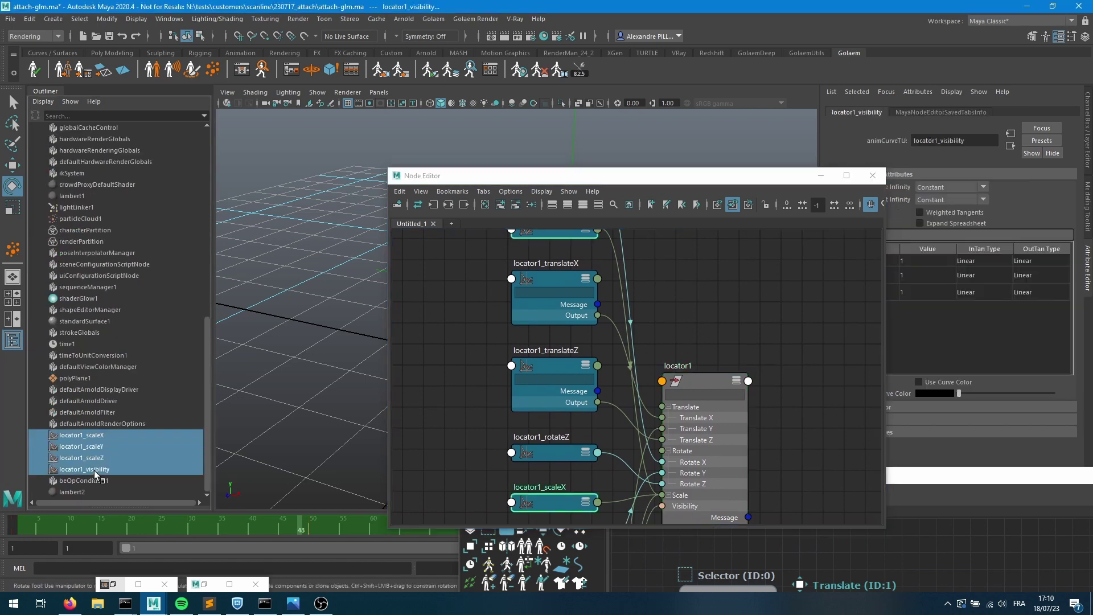
key(Delete)
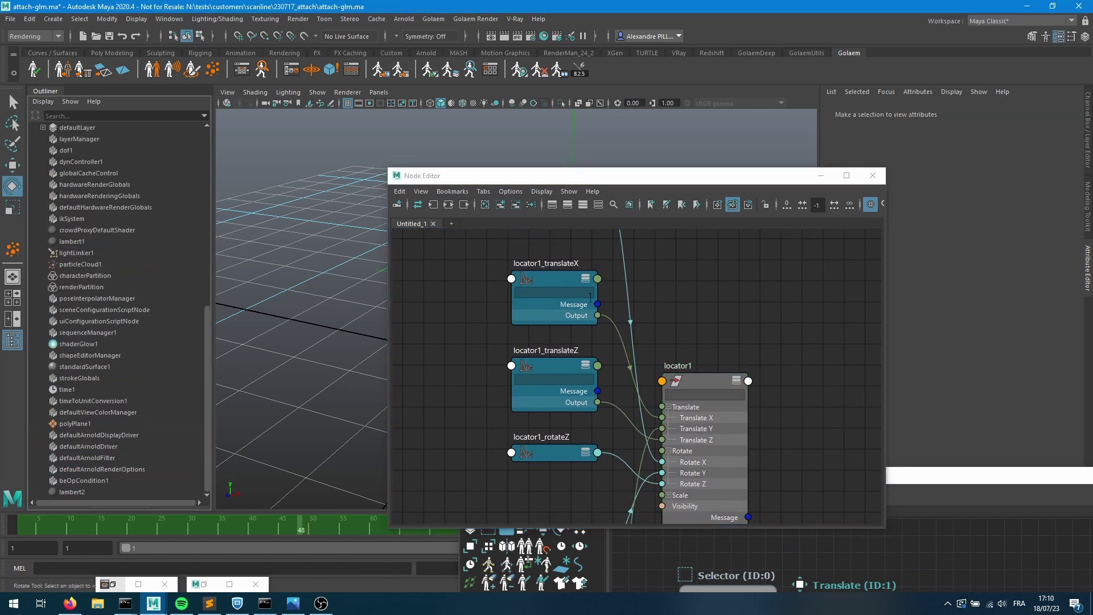
- Graph the three locator1 translate curves together with glmLayoutNode1_translate and locator1 in the Node Editor
scroll(162, 312, up, 10)
drag(98, 447, 97, 470)
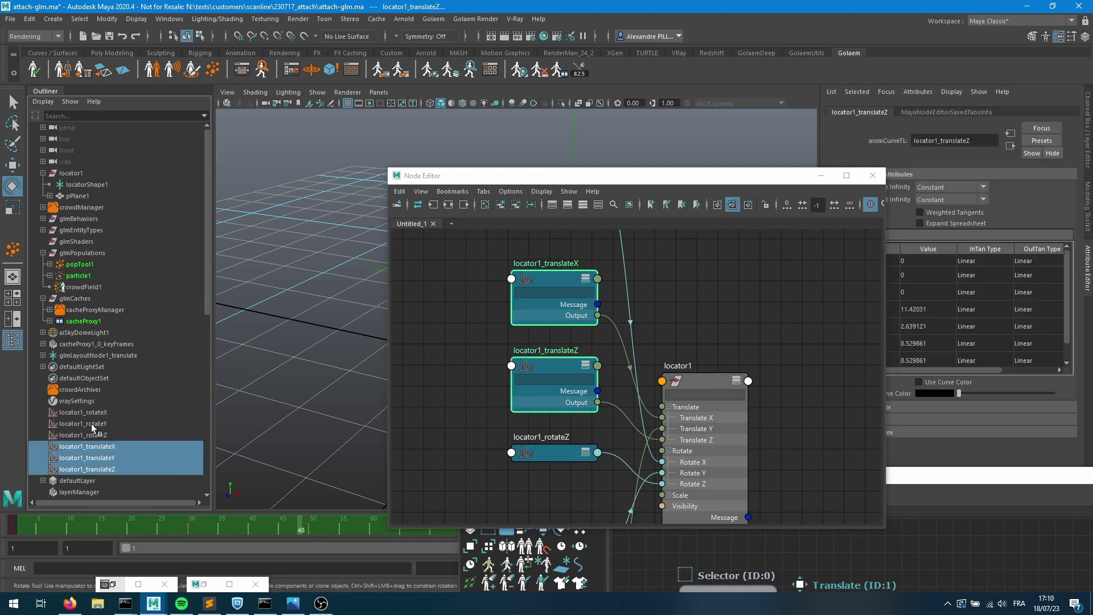
ctrl+click(117, 354)
ctrl+click(76, 172)
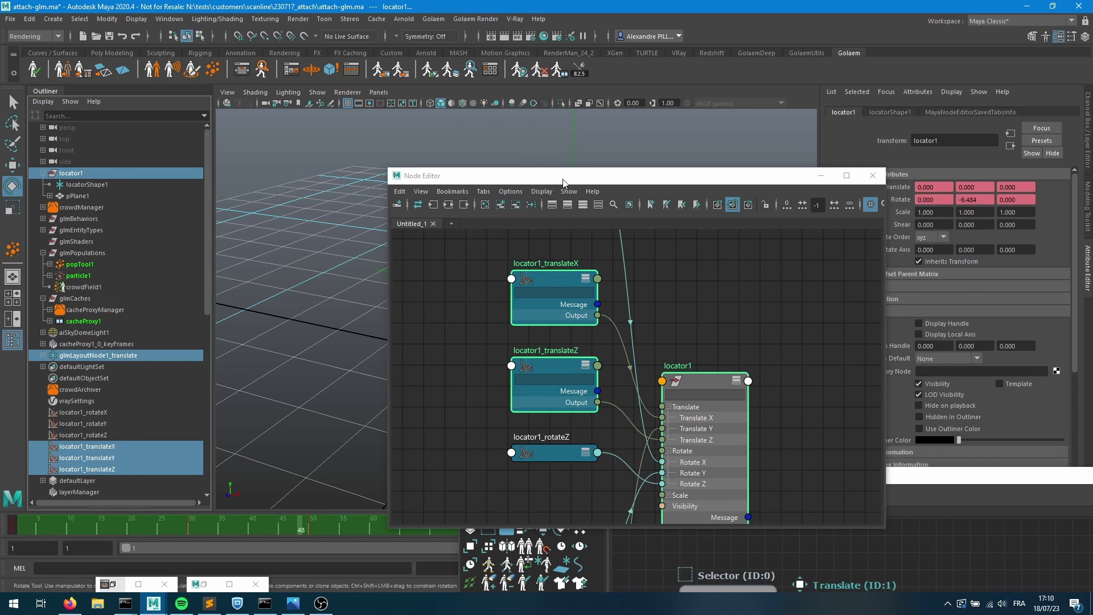
click(459, 203)
scroll(680, 378, up, 4)
middle_drag(680, 376, 677, 533)
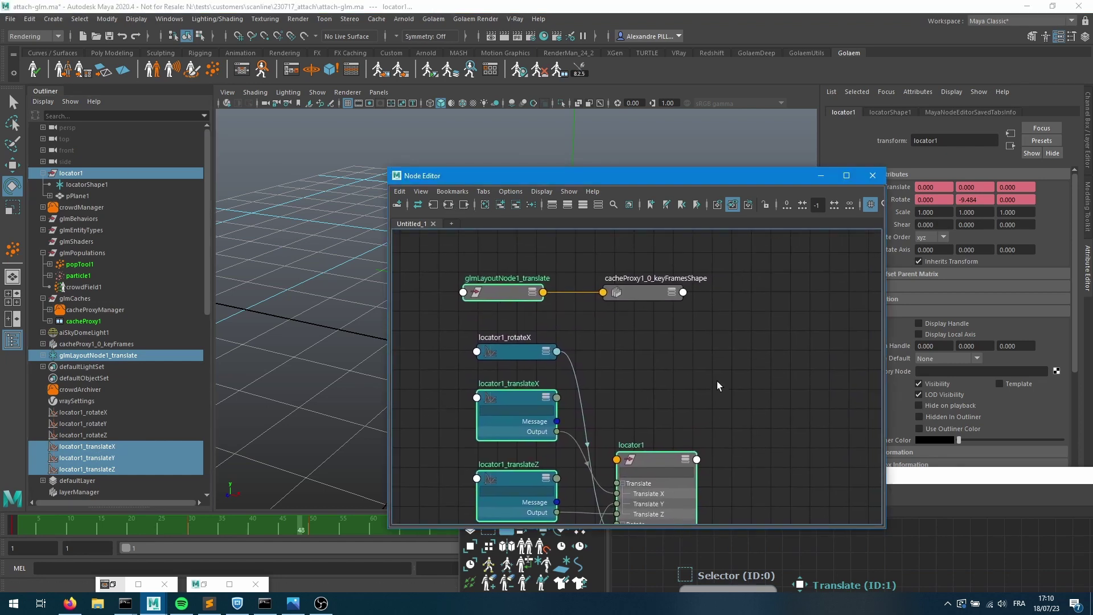
- Move the glmLayoutNode1_translate and cacheProxy1_0_keyFramesShape nodes to the free space above locator1 in the graph
click(569, 301)
drag(495, 258, 634, 296)
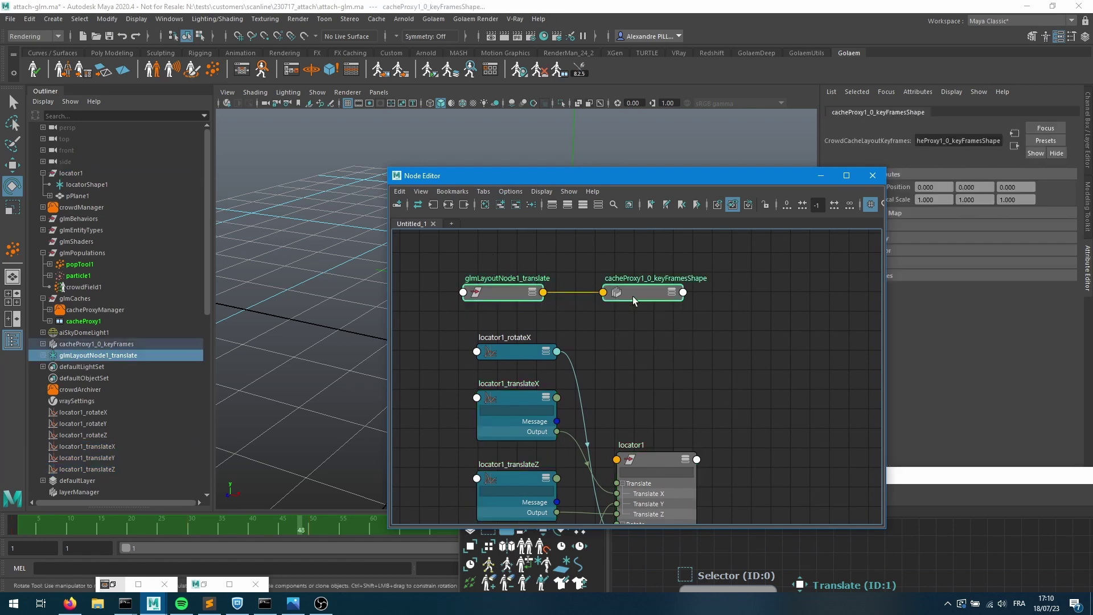
drag(519, 295, 695, 334)
click(733, 405)
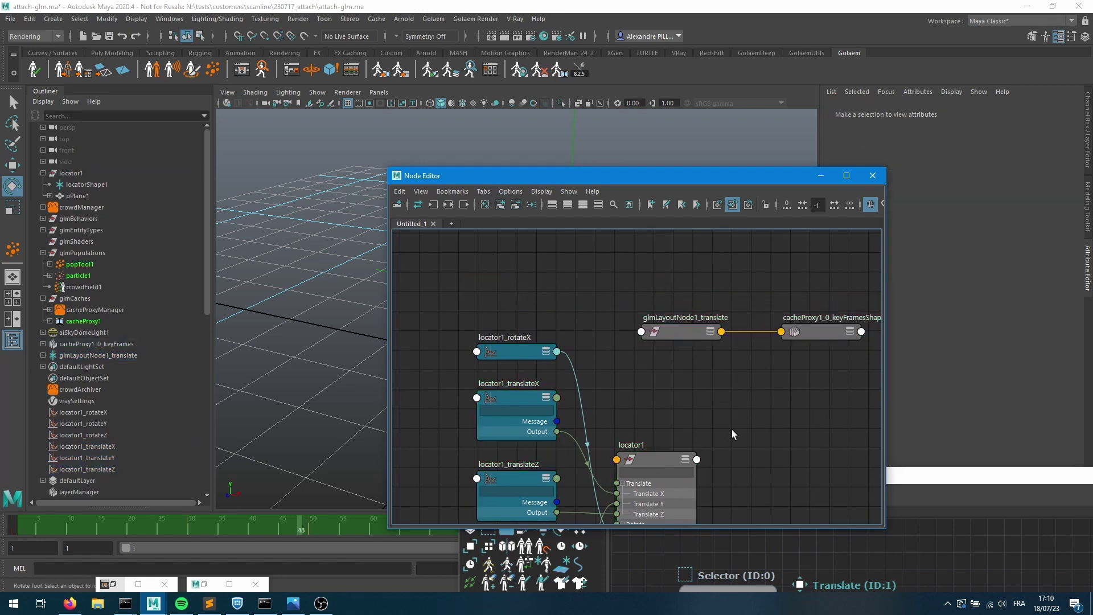
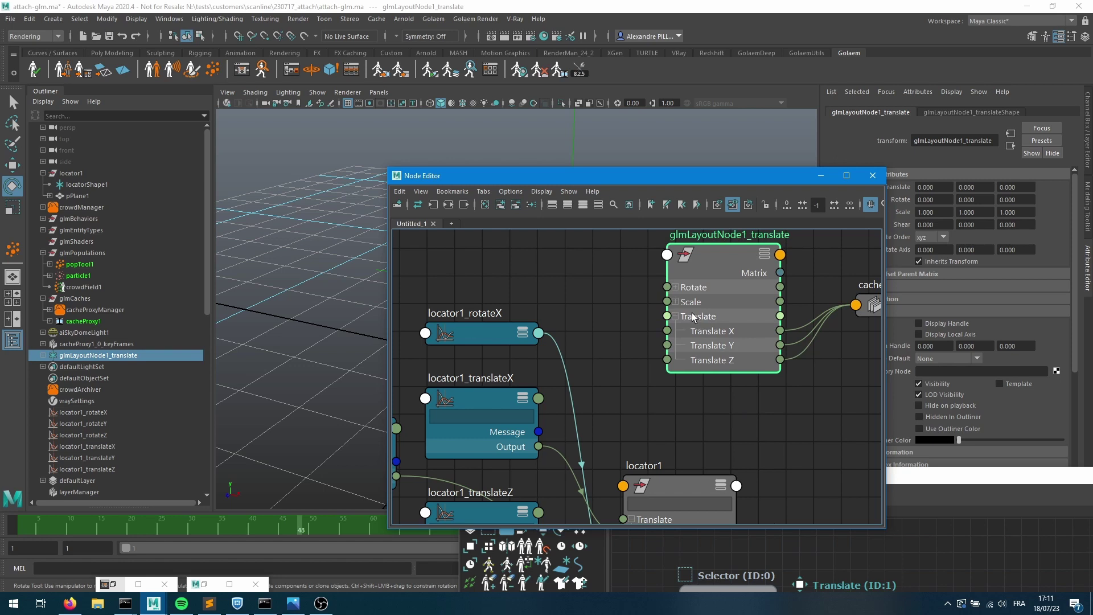
- Connect the outputs of the locator1_translateX, translateY and translateZ curves to the matching Translate X, Y and Z inputs of glmLayoutNode1_translate
middle_drag(611, 380, 602, 406)
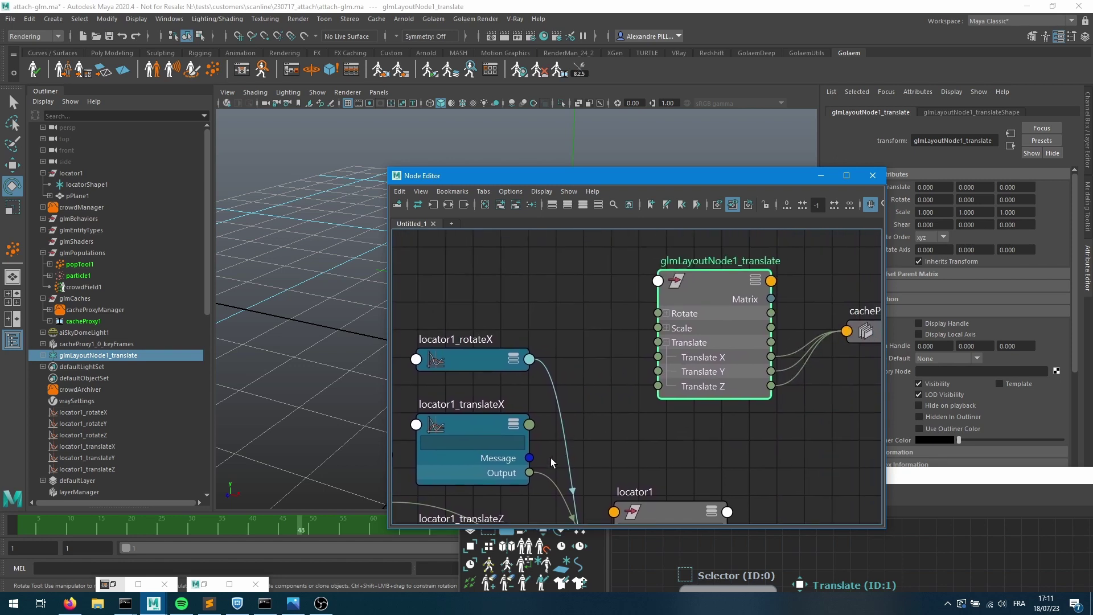
drag(529, 474, 658, 357)
middle_drag(589, 362, 758, 235)
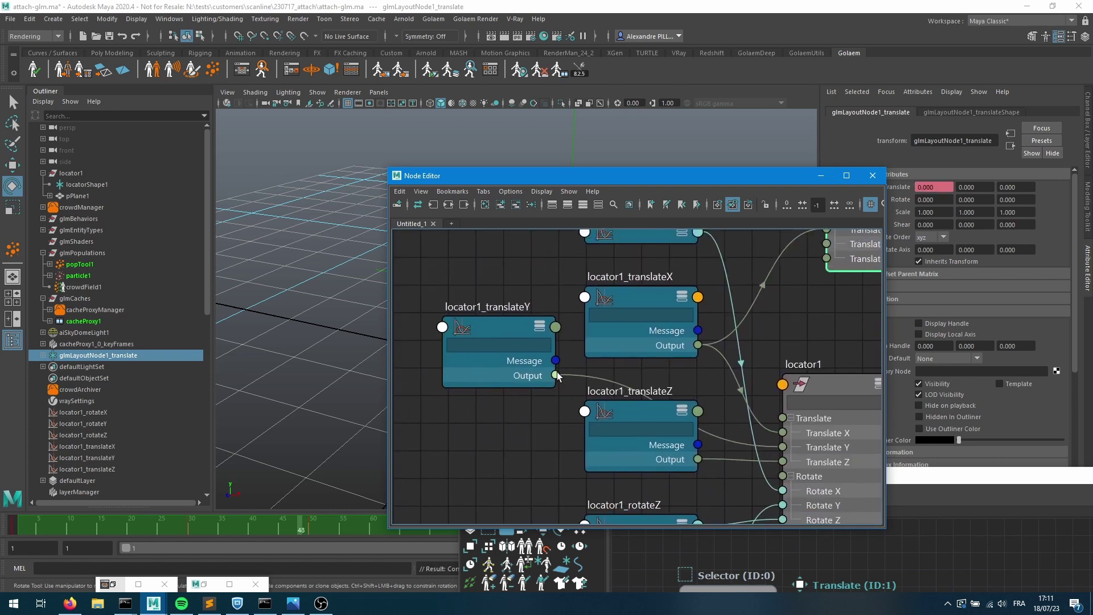
middle_drag(577, 344, 525, 379)
drag(501, 428, 772, 297)
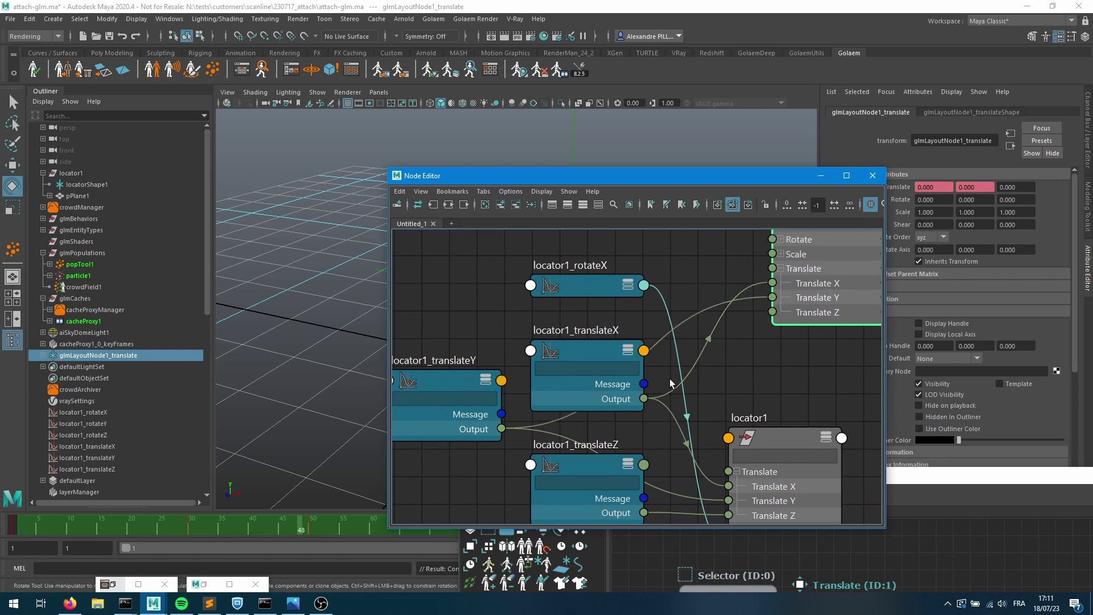
middle_drag(612, 365, 514, 428)
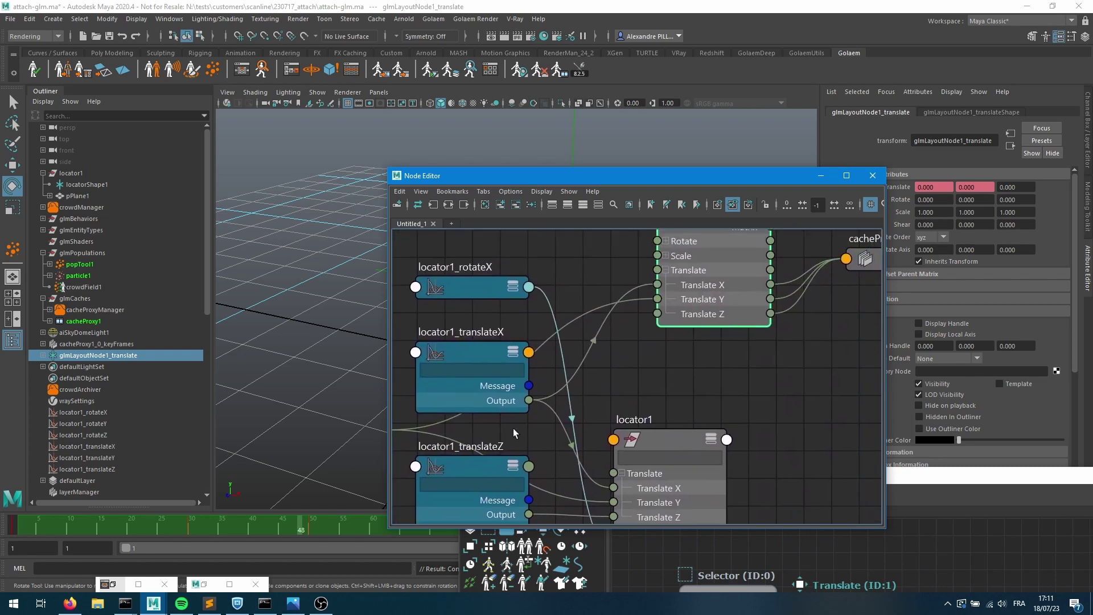
click(528, 467)
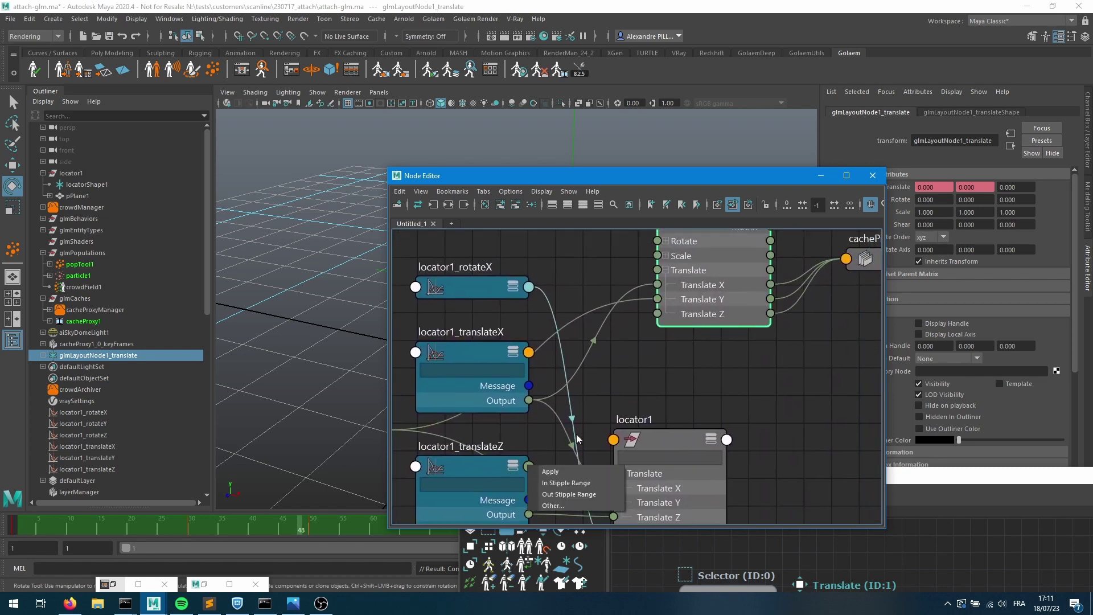
click(538, 443)
drag(529, 514, 657, 314)
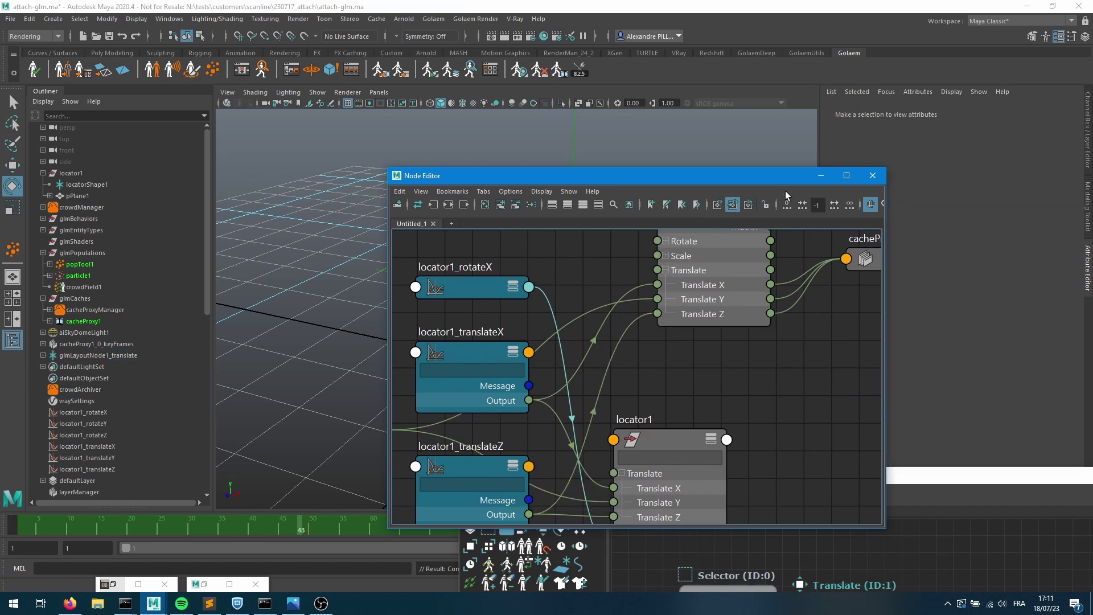
- Clear the editor windows from the viewport, check glmLayoutNode1_translate and locator1, and play the animation to compare the character's motion with locator1
click(820, 175)
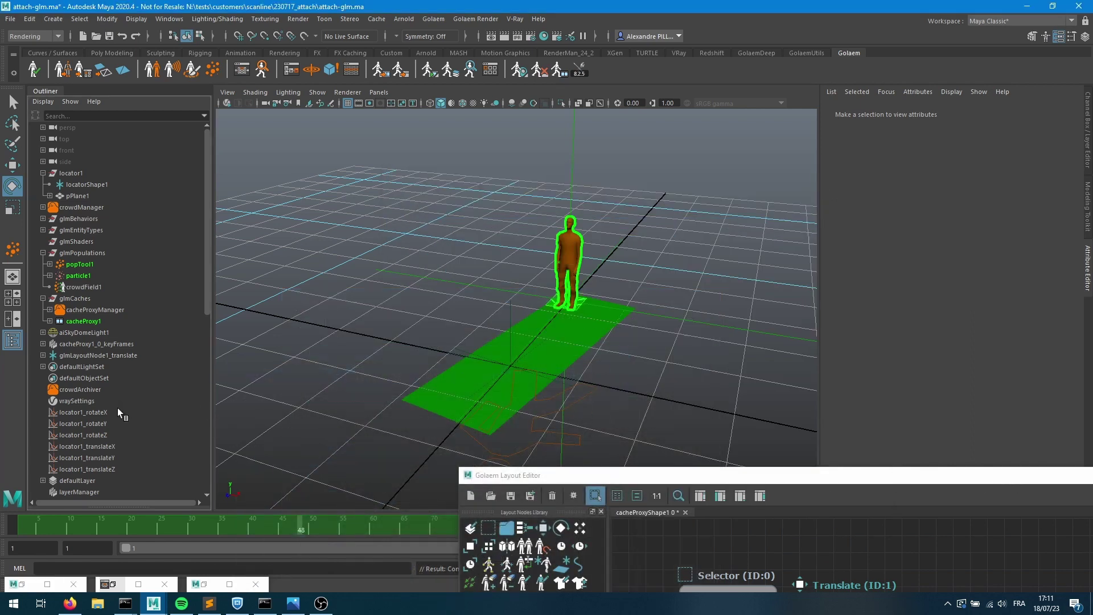
click(112, 355)
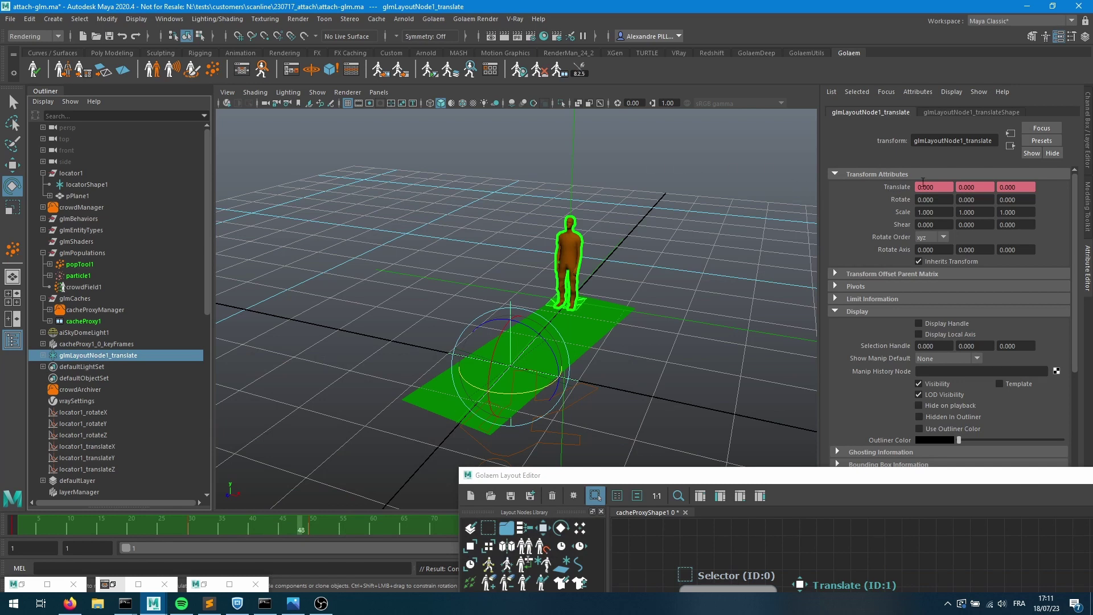
drag(691, 477, 444, 572)
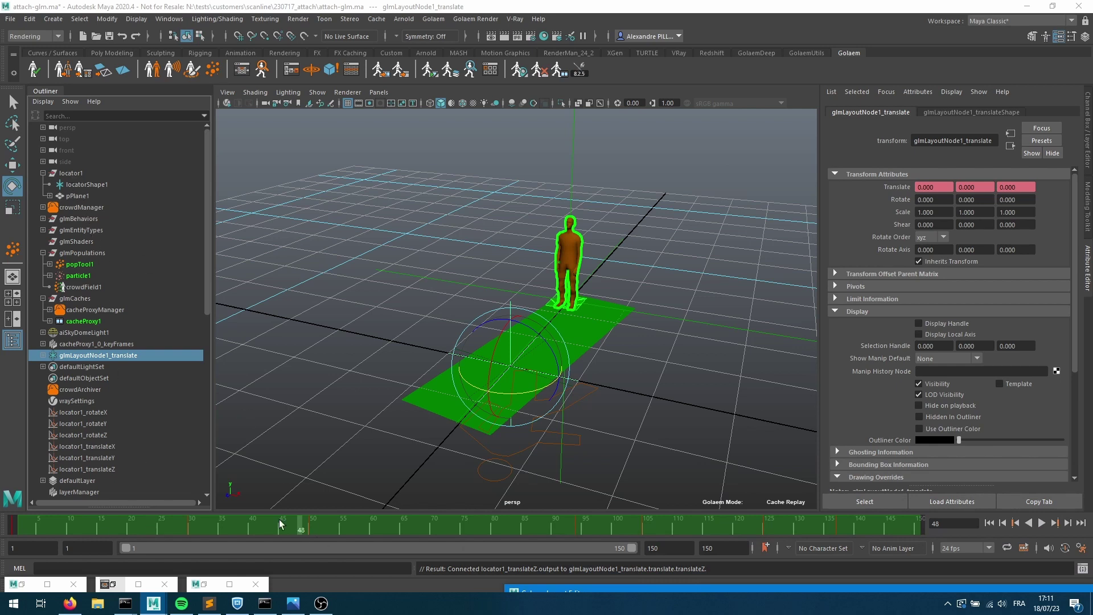
click(78, 174)
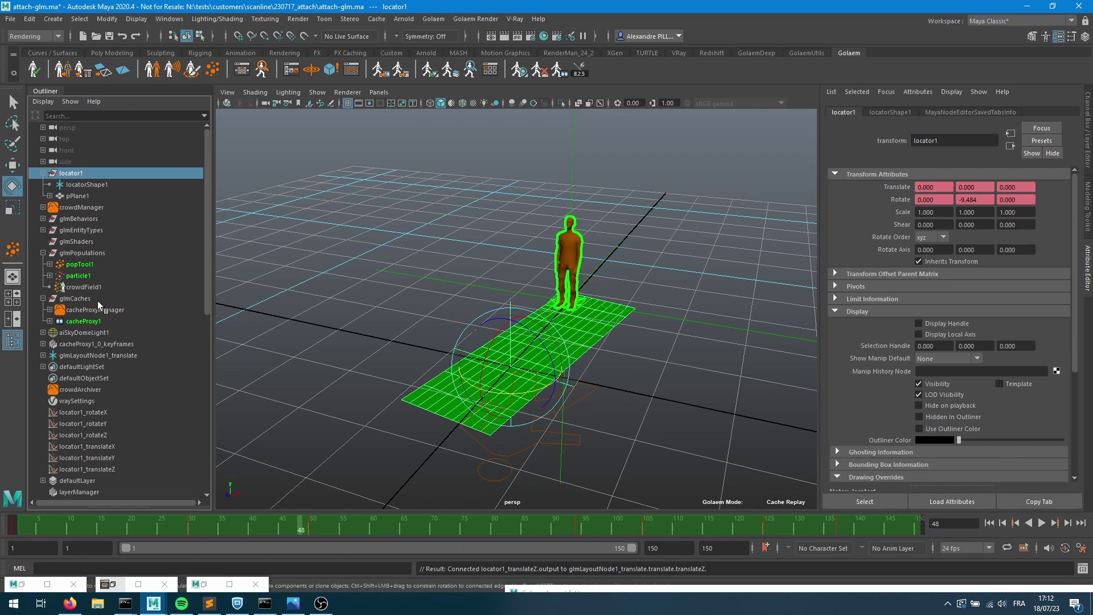
key(alt+v)
drag(337, 527, 275, 472)
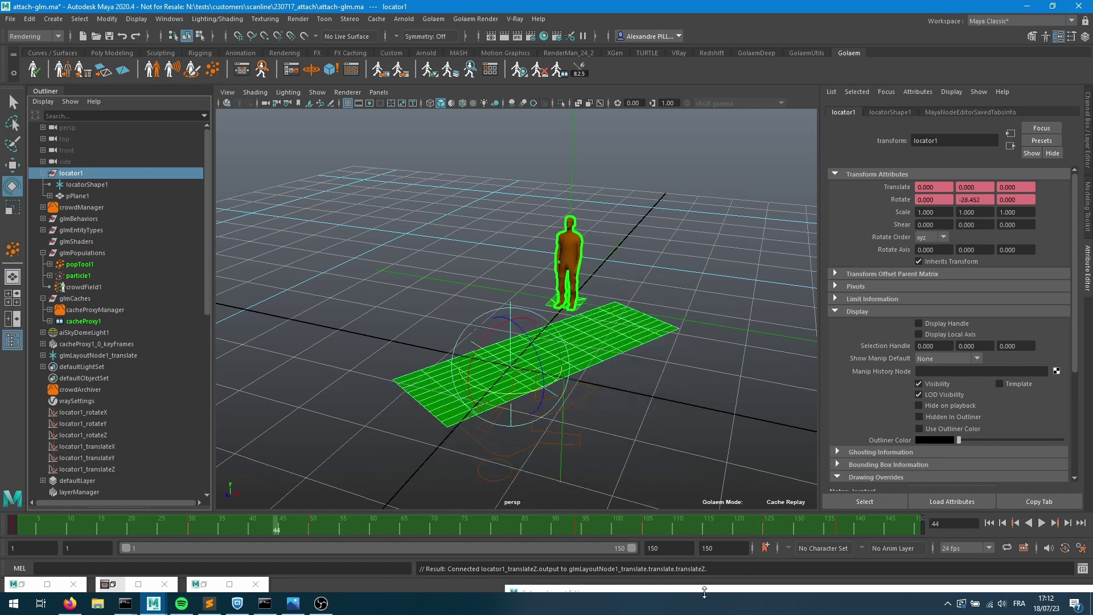
- Bring the Golaem Layout Editor back into view and review the Translate node's keyframe table and its locator options
drag(705, 590, 464, 147)
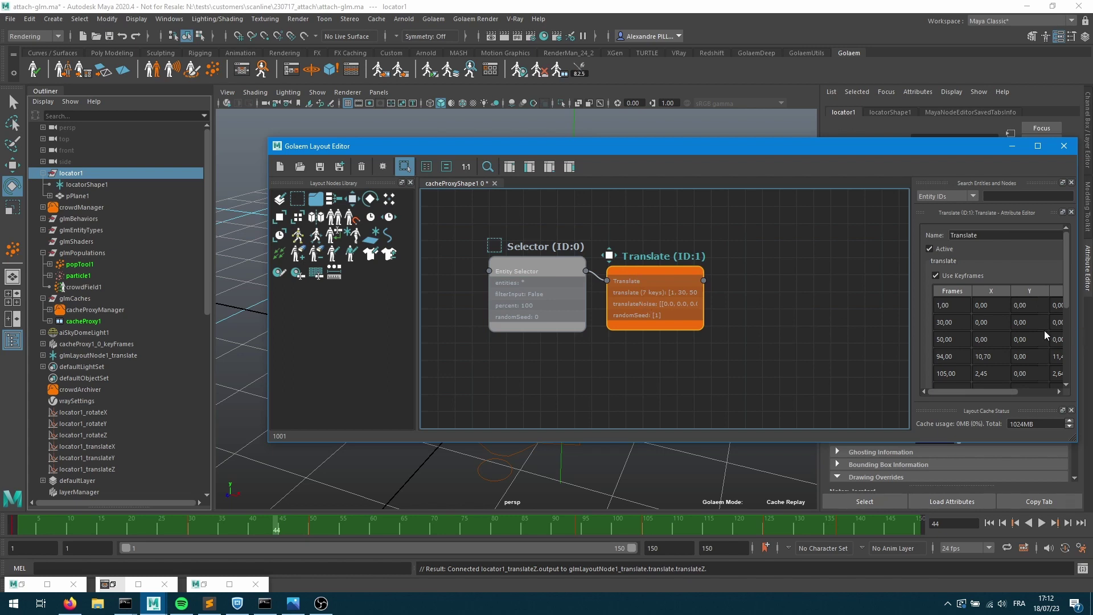
scroll(1048, 336, down, 2)
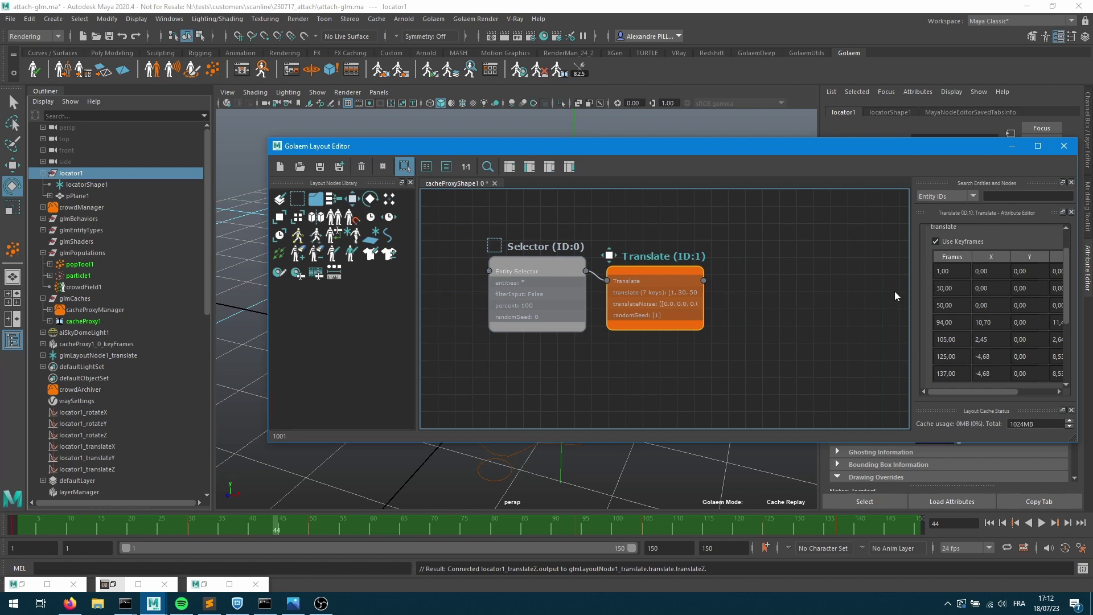
right_click(675, 276)
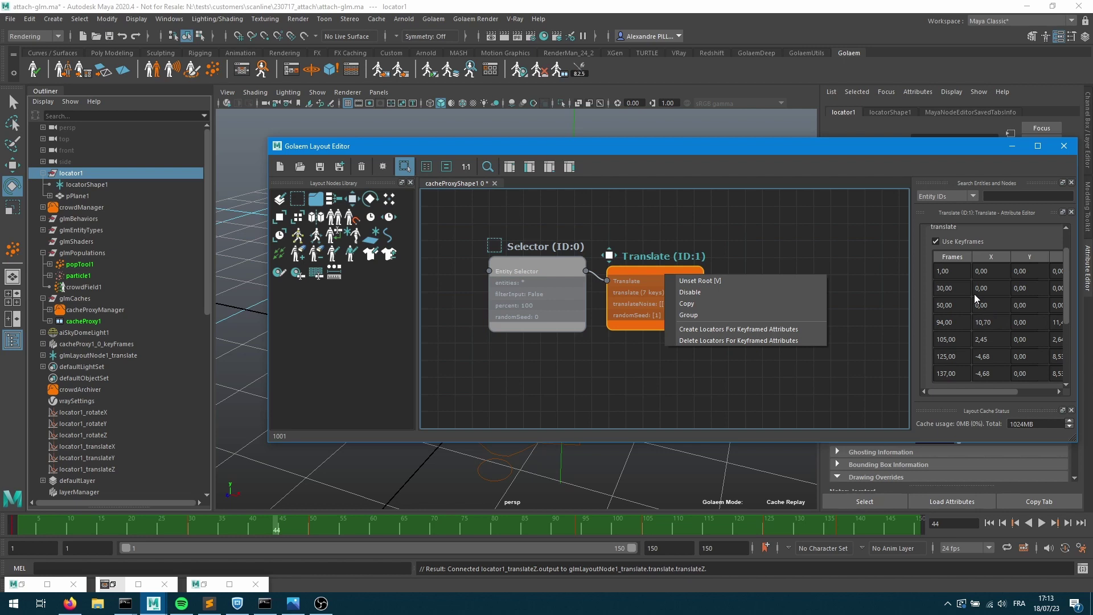
click(630, 368)
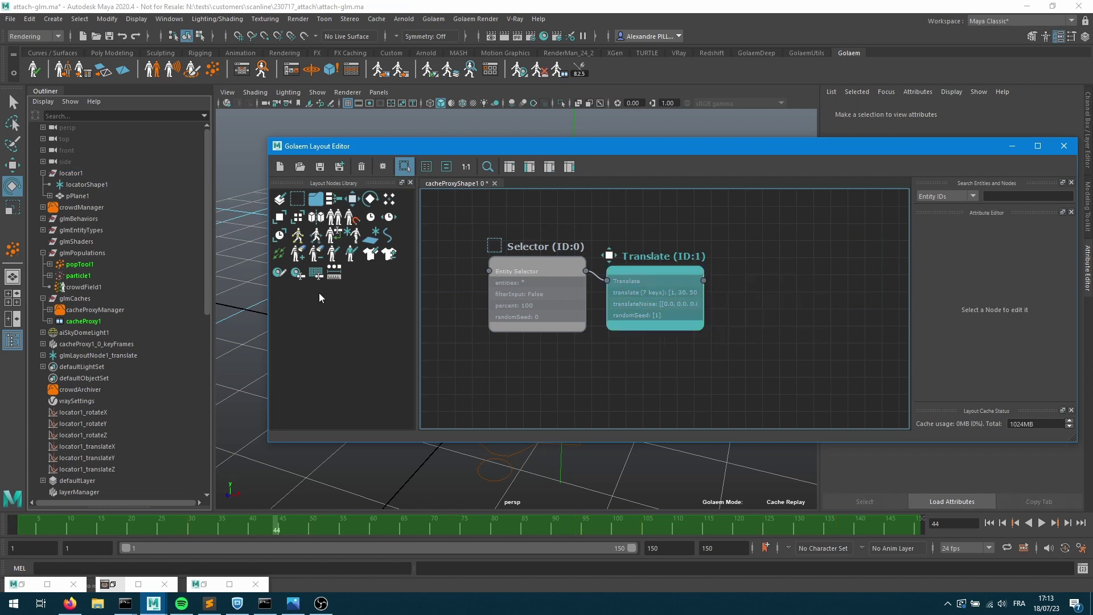
- Add a Rotate node connected after the Translate node and enable keyframes on its rotate and pivot attributes
double_click(370, 199)
drag(704, 280, 764, 274)
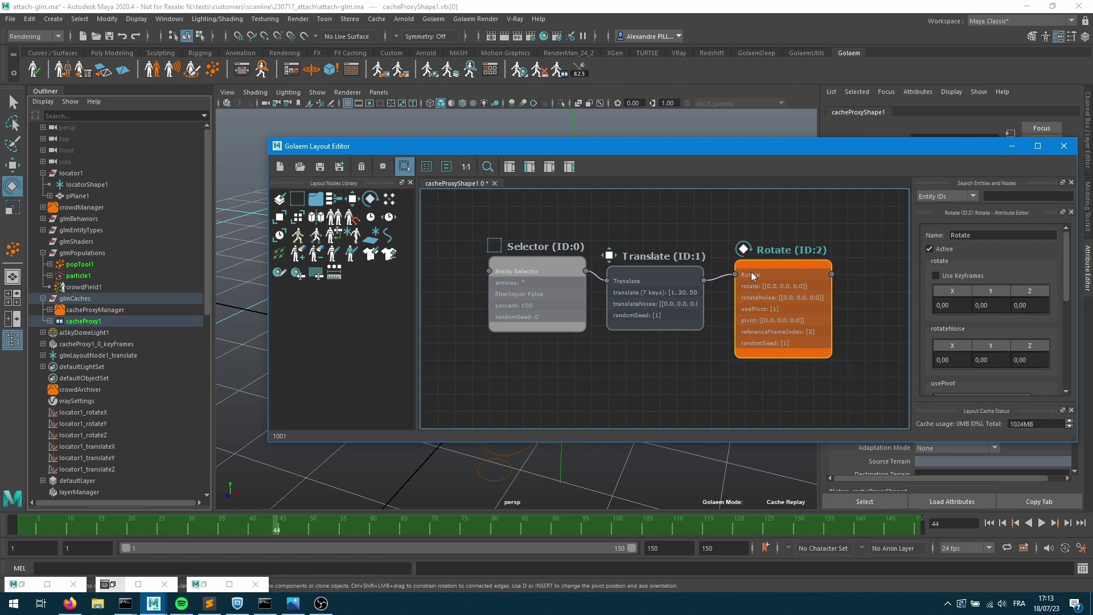
click(935, 276)
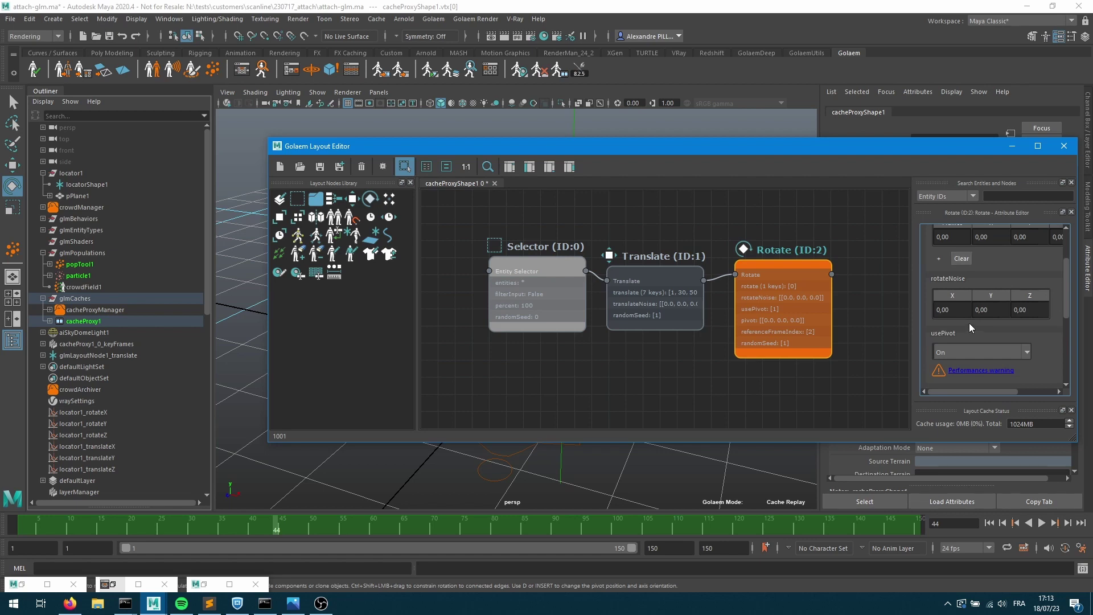
scroll(969, 324, down, 3)
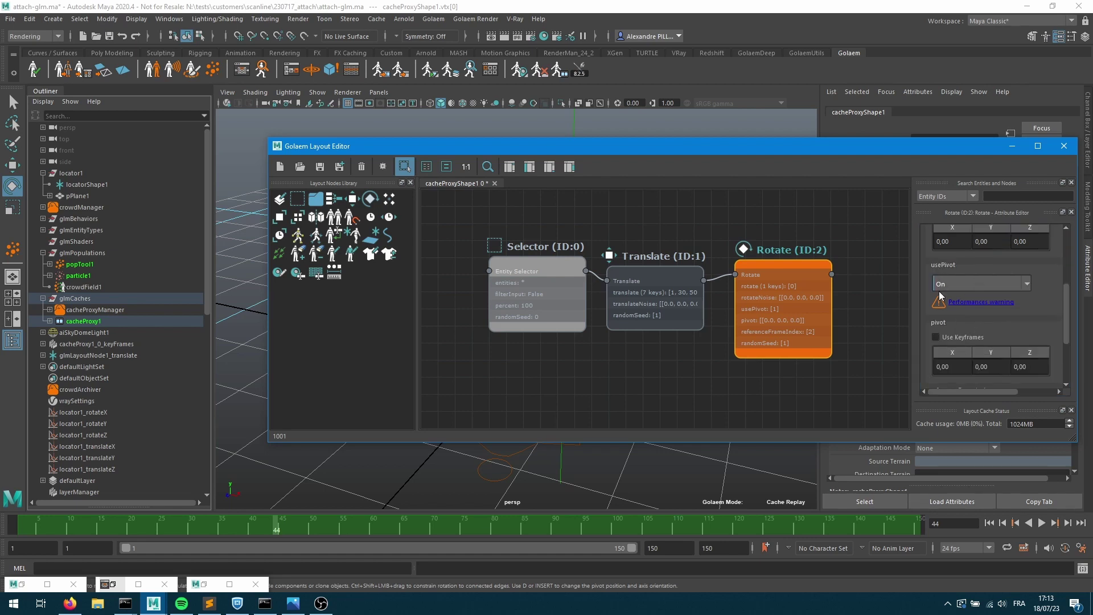
click(935, 337)
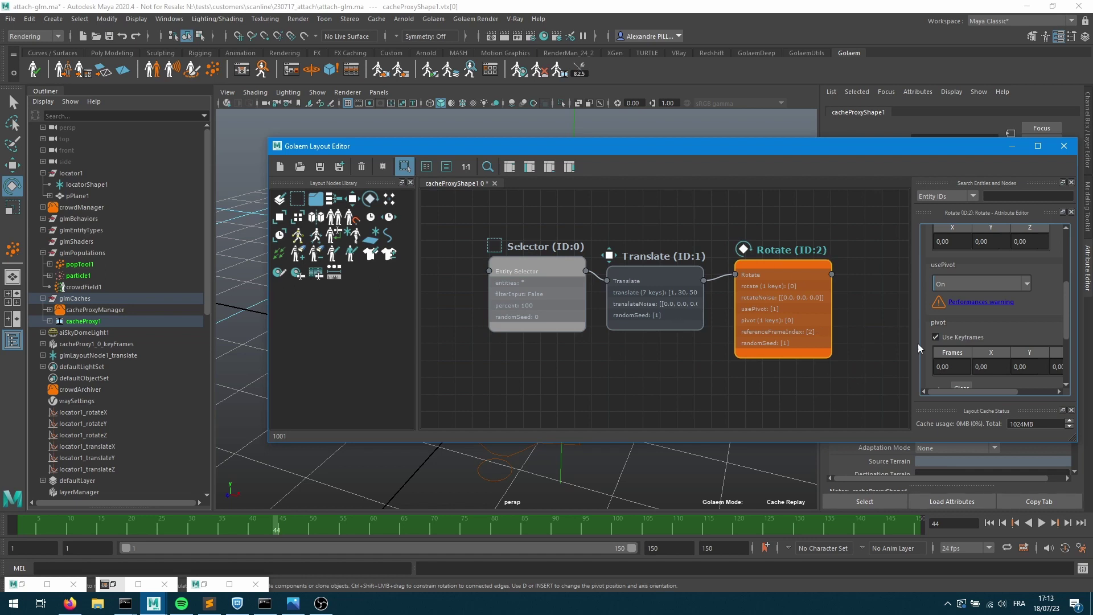
- Create locators for the keyframed attributes of the Rotate node
scroll(997, 352, up, 2)
right_click(776, 295)
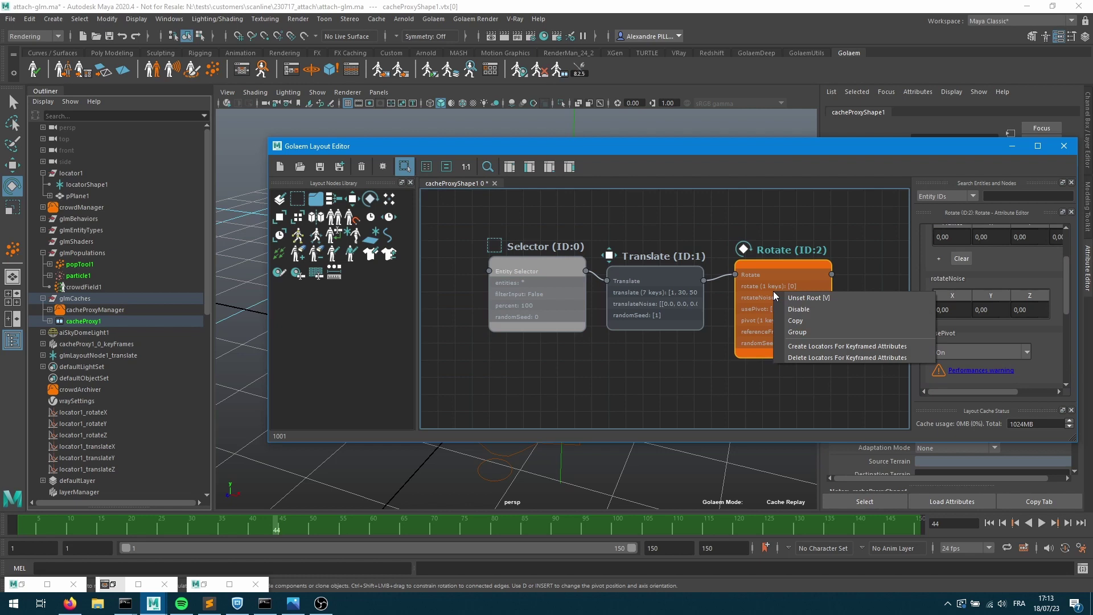
click(811, 347)
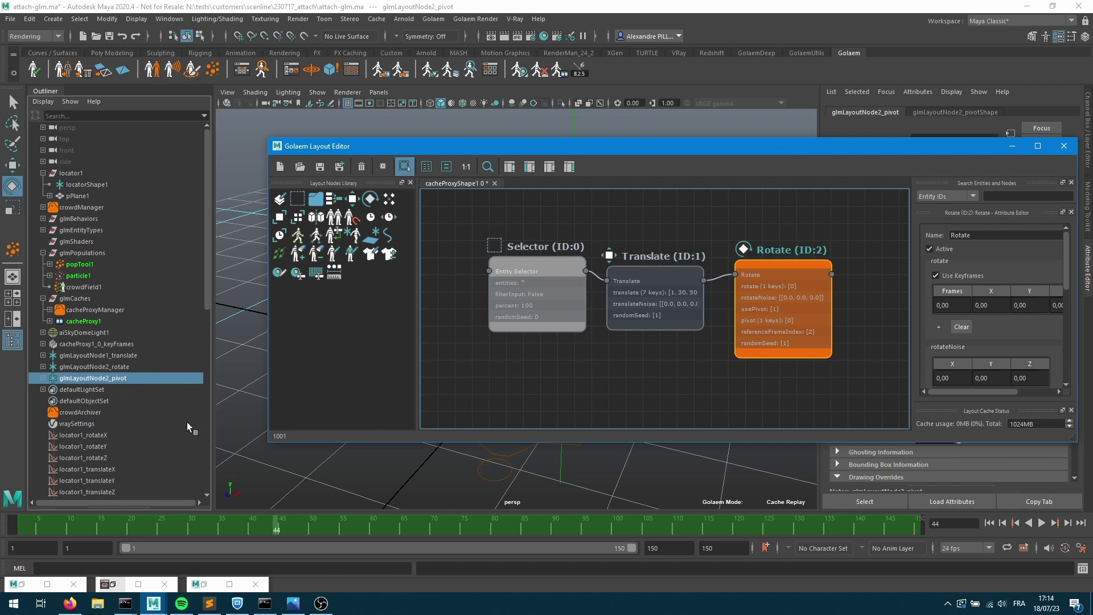
- Open the Node Editor with glmLayoutNode2_pivot and the three locator1 translate curves selected, and move glmLayoutNode2_pivotShape to free space in the graph
ctrl+drag(104, 468, 101, 491)
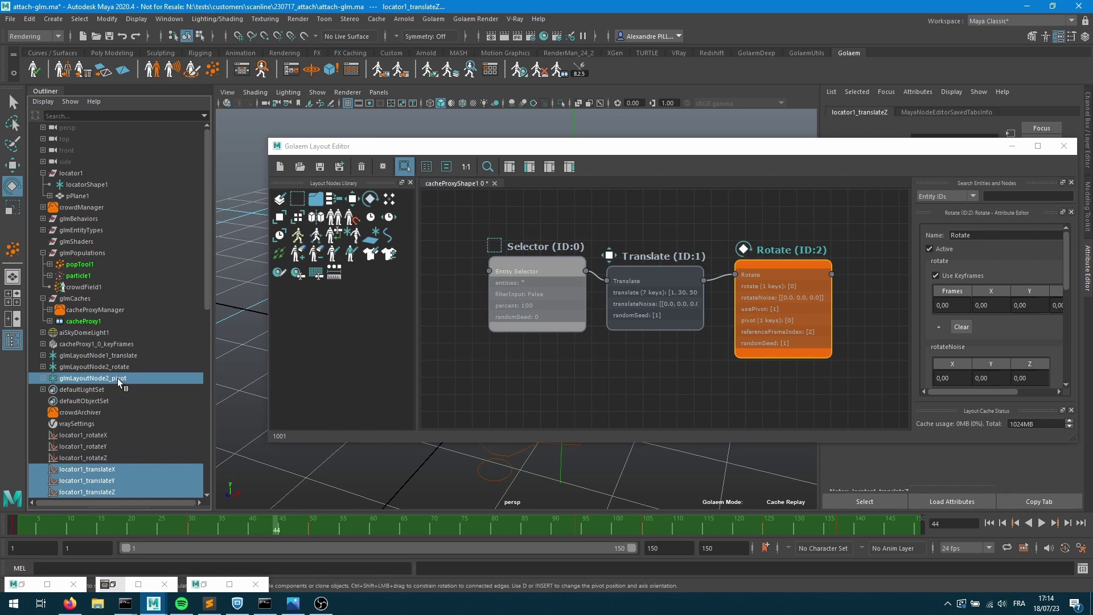
click(169, 19)
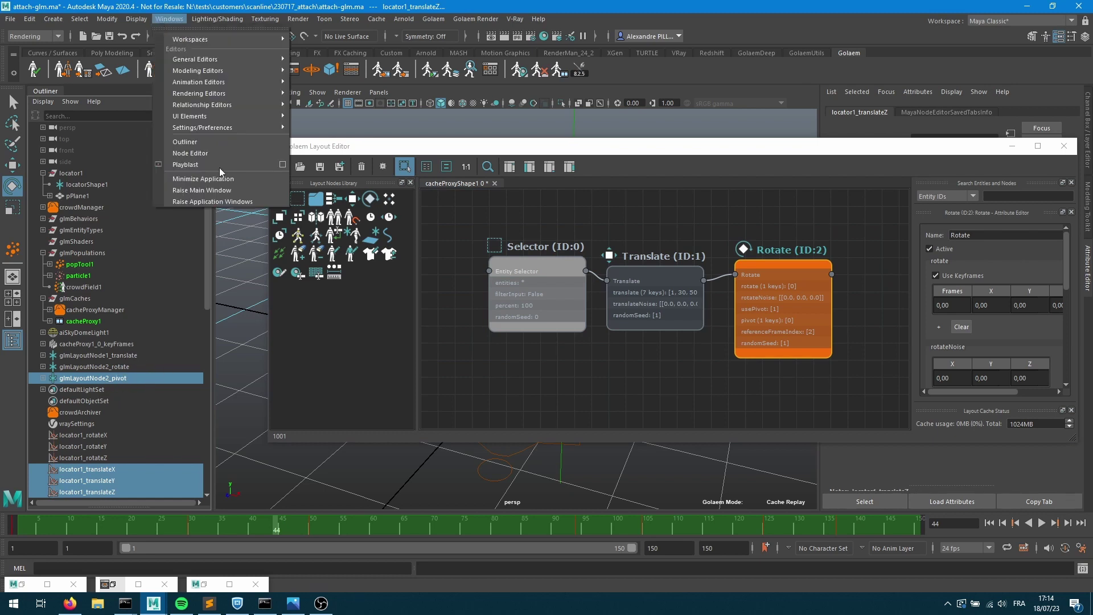
click(190, 153)
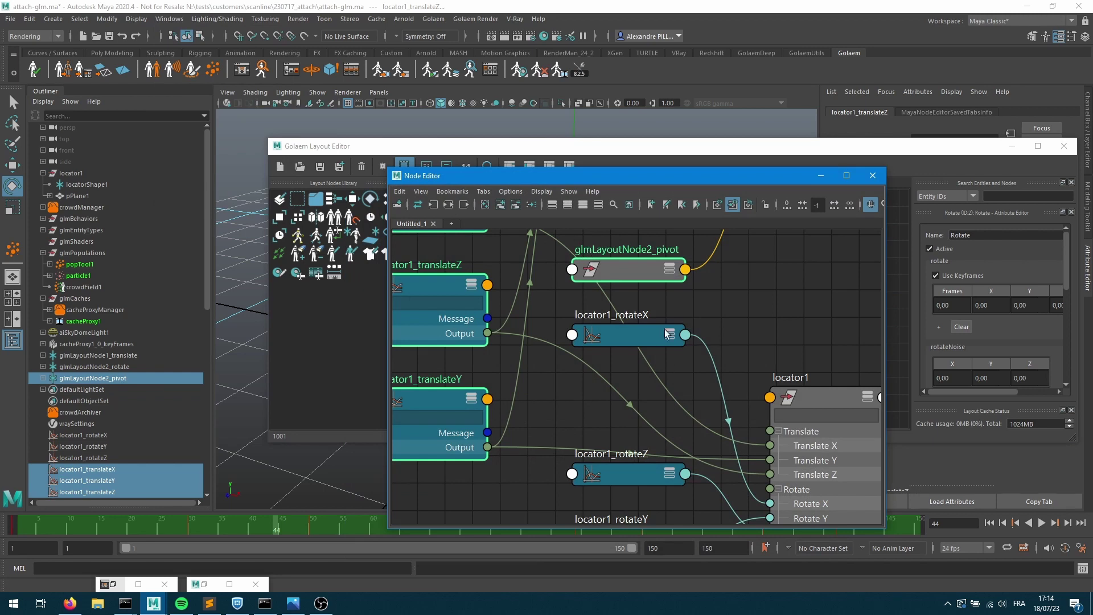
scroll(665, 379, down, 5)
scroll(665, 379, up, 3)
scroll(626, 357, up, 3)
scroll(604, 360, down, 4)
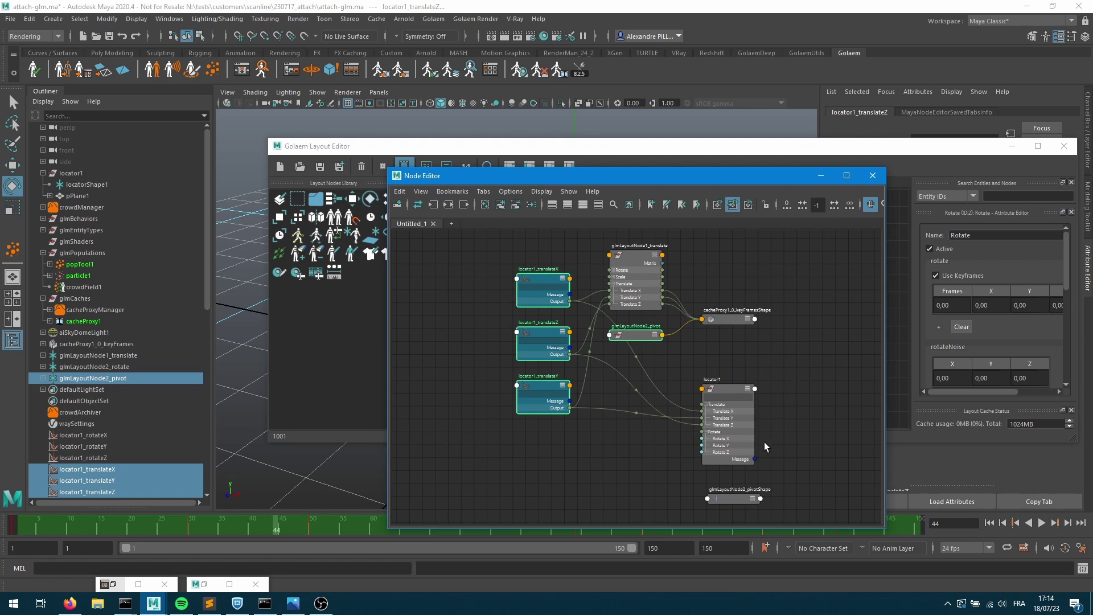
drag(740, 499, 623, 466)
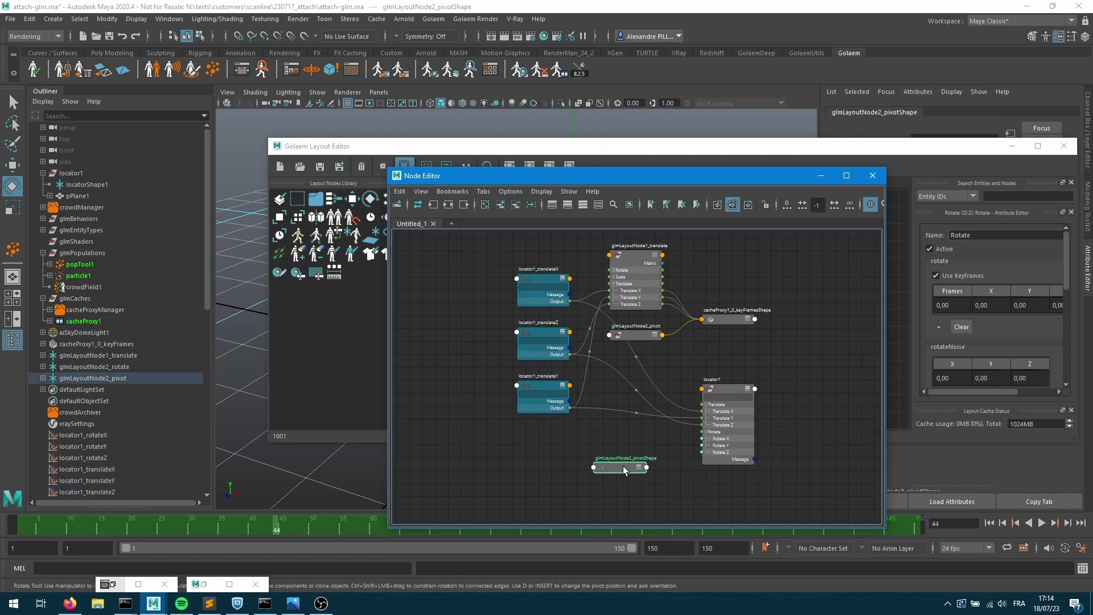
scroll(626, 468, up, 3)
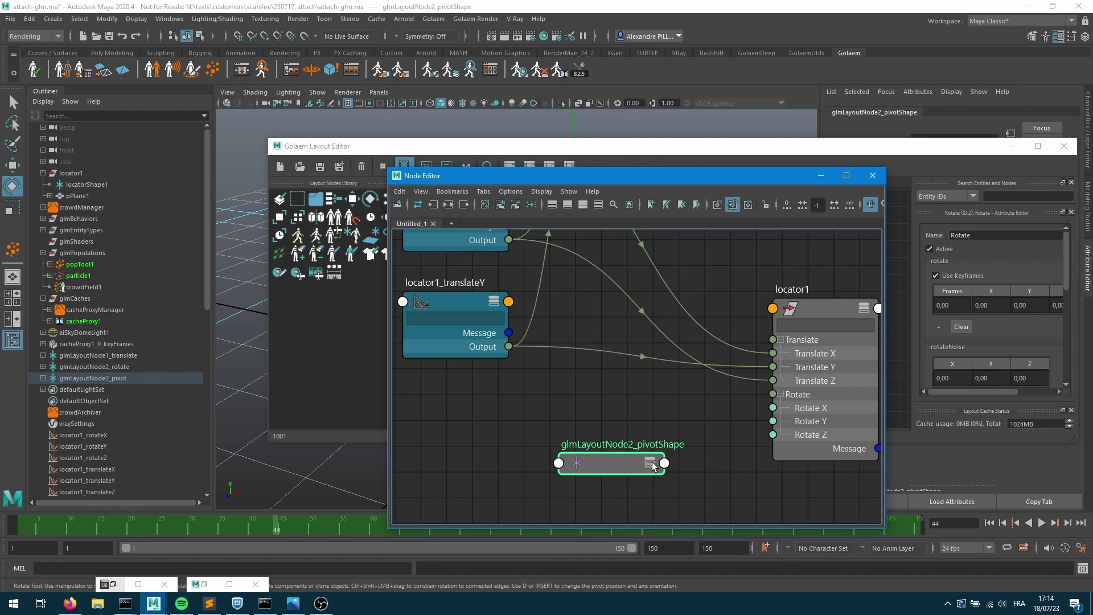
- Reselect glmLayoutNode2_pivot with the locator1_translateX, translateY and translateZ curves and regraph their input and output connections
click(106, 380)
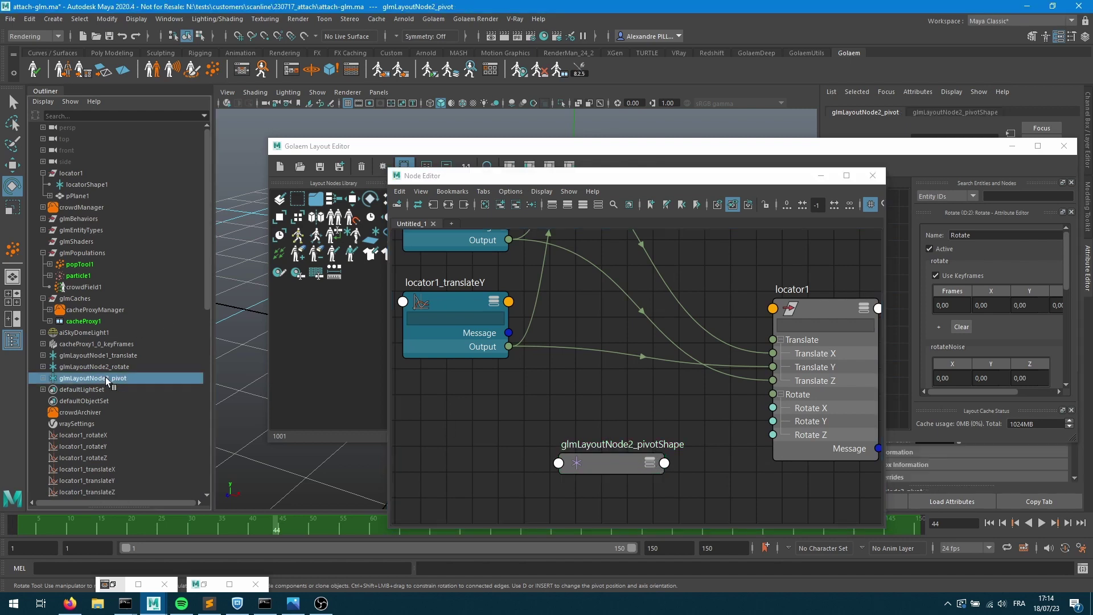
ctrl+click(99, 437)
ctrl+click(96, 440)
ctrl+drag(102, 469, 100, 492)
click(448, 205)
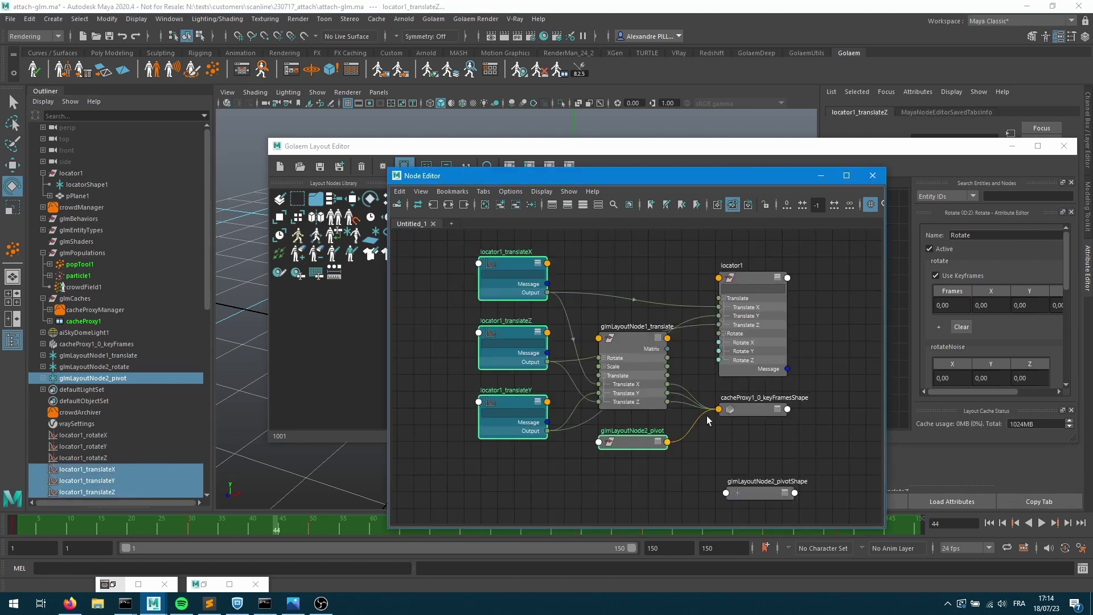
- Switch the glmLayoutNode2_pivot node to its custom attribute view so that its Translate input is exposed near the locator1 translate curves
scroll(653, 448, up, 3)
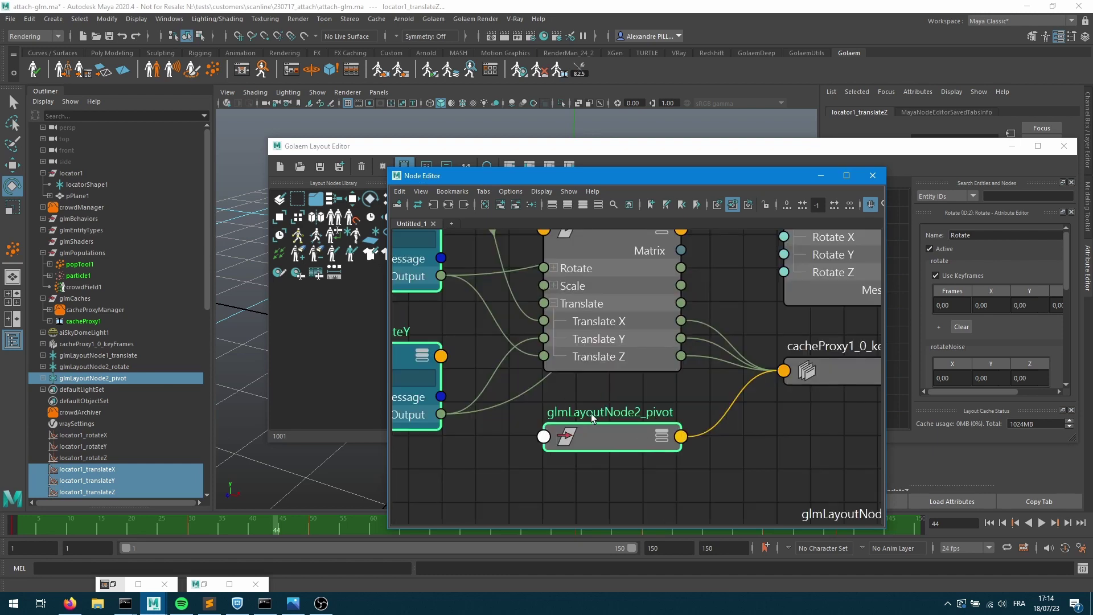
click(662, 440)
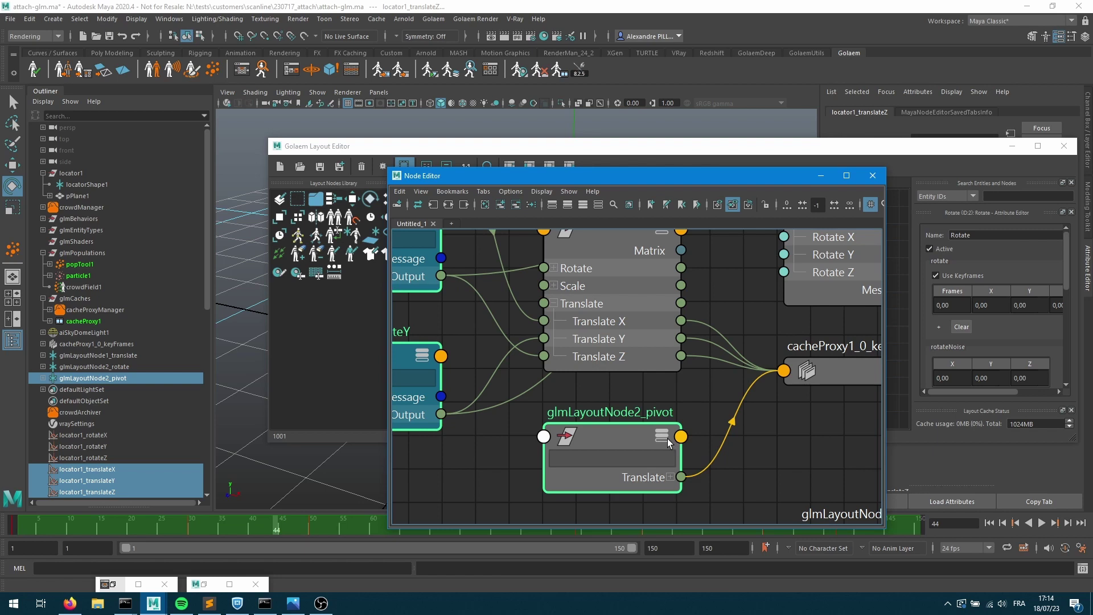
click(657, 443)
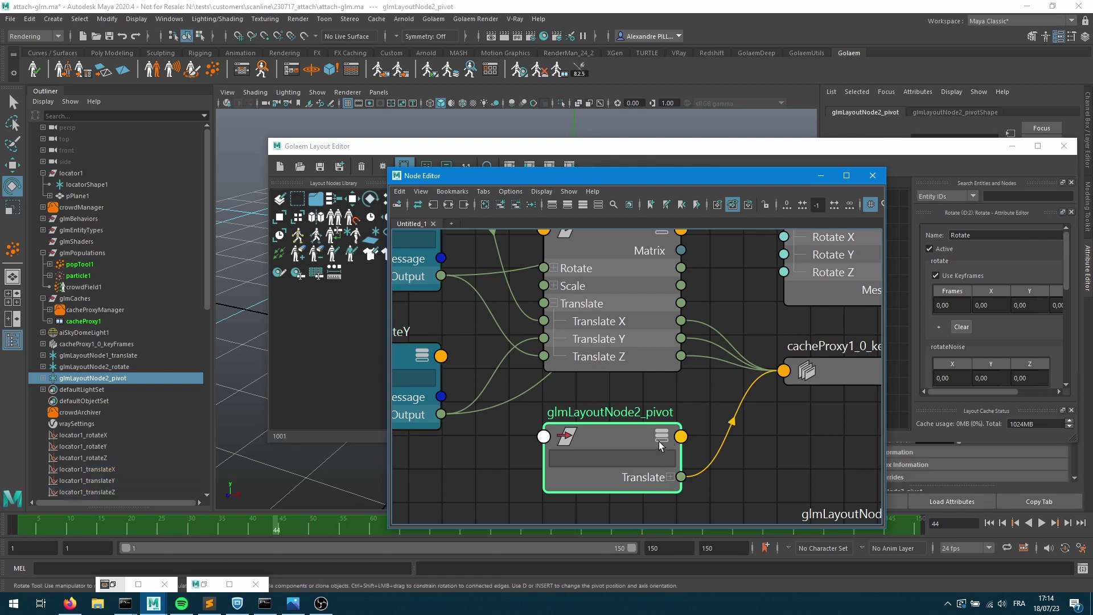
click(659, 442)
scroll(545, 410, down, 3)
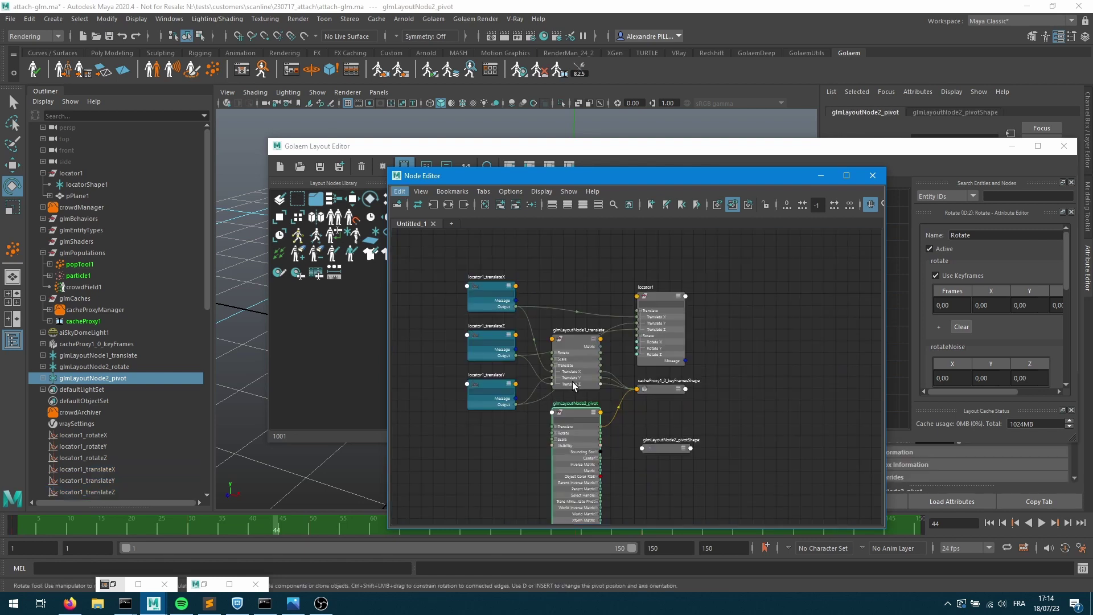
scroll(634, 402, up, 3)
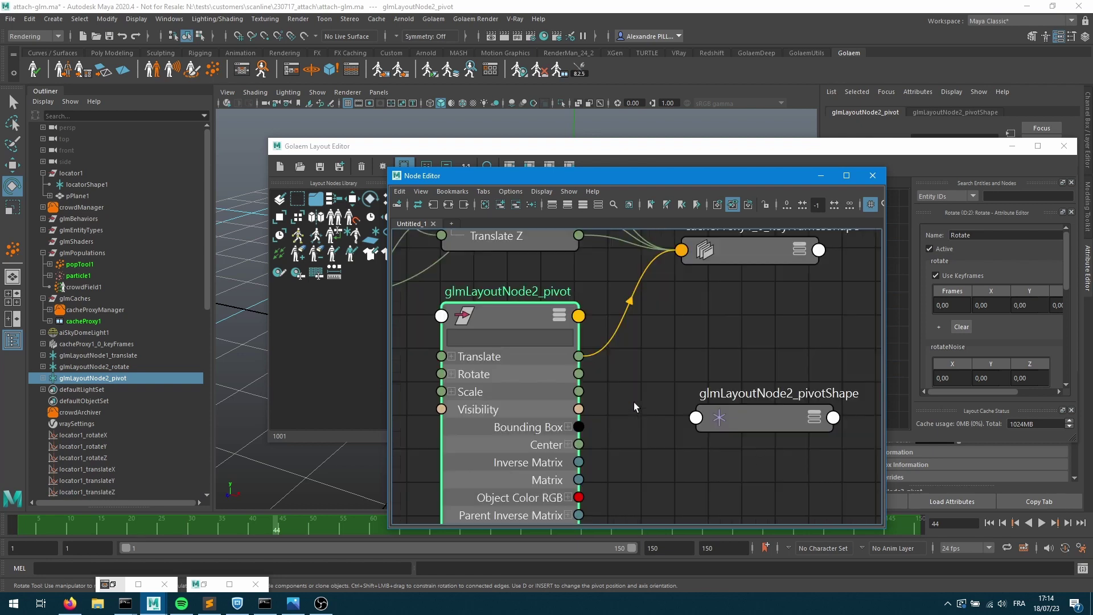
click(560, 317)
alt+middle_drag(584, 338, 825, 366)
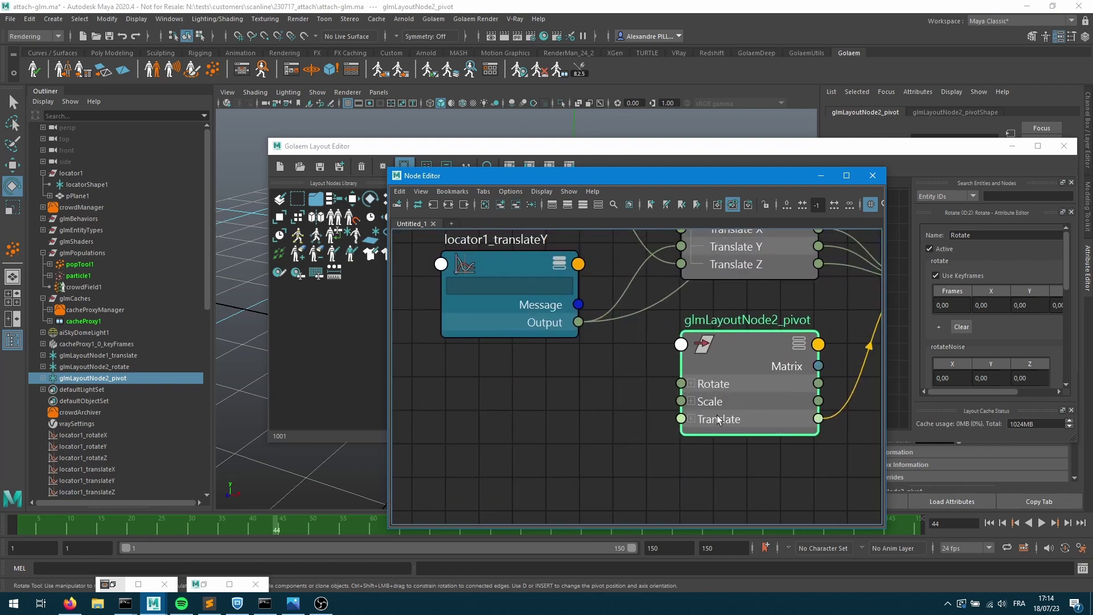
- Connect the outputs of the locator1_translateX, translateY and translateZ curves to Translate X, Y and Z of glmLayoutNode2_pivot
click(692, 419)
scroll(606, 375, down, 3)
alt+middle_drag(571, 374, 501, 438)
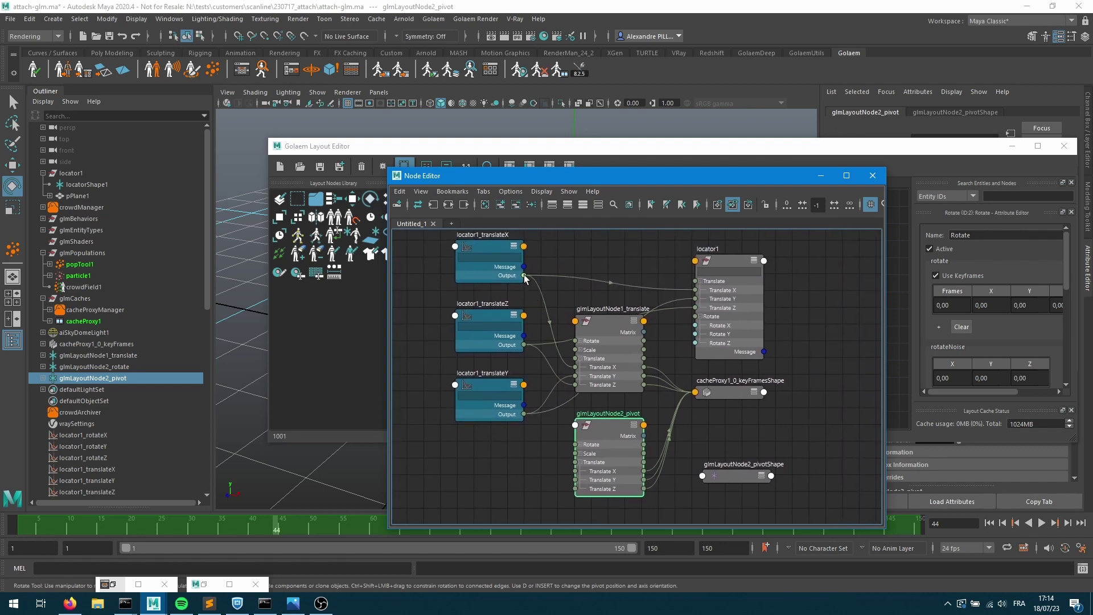
drag(524, 276, 575, 471)
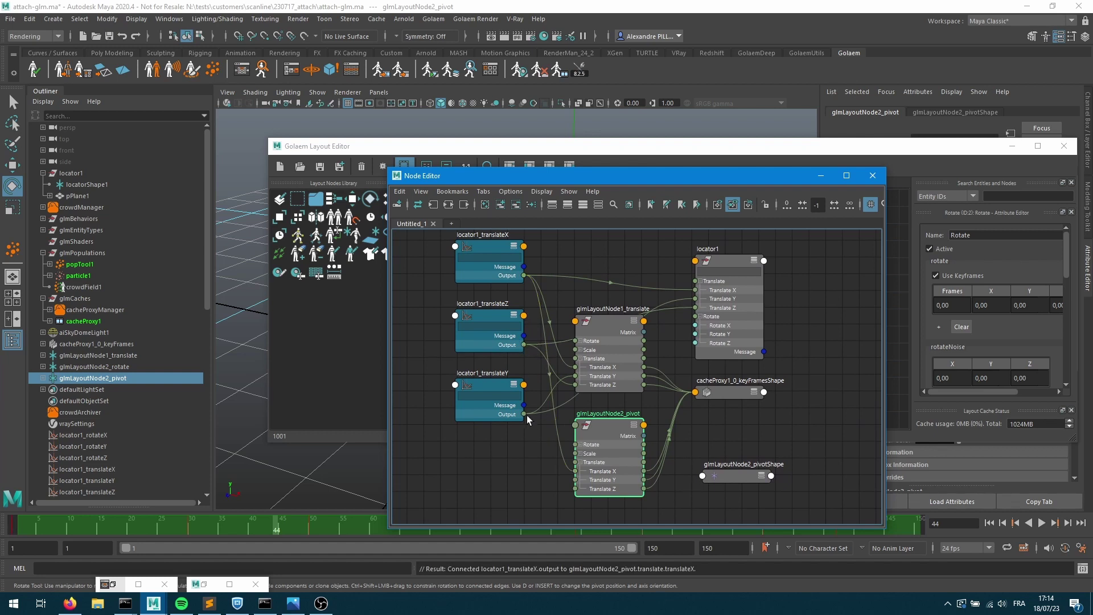
drag(462, 323, 421, 329)
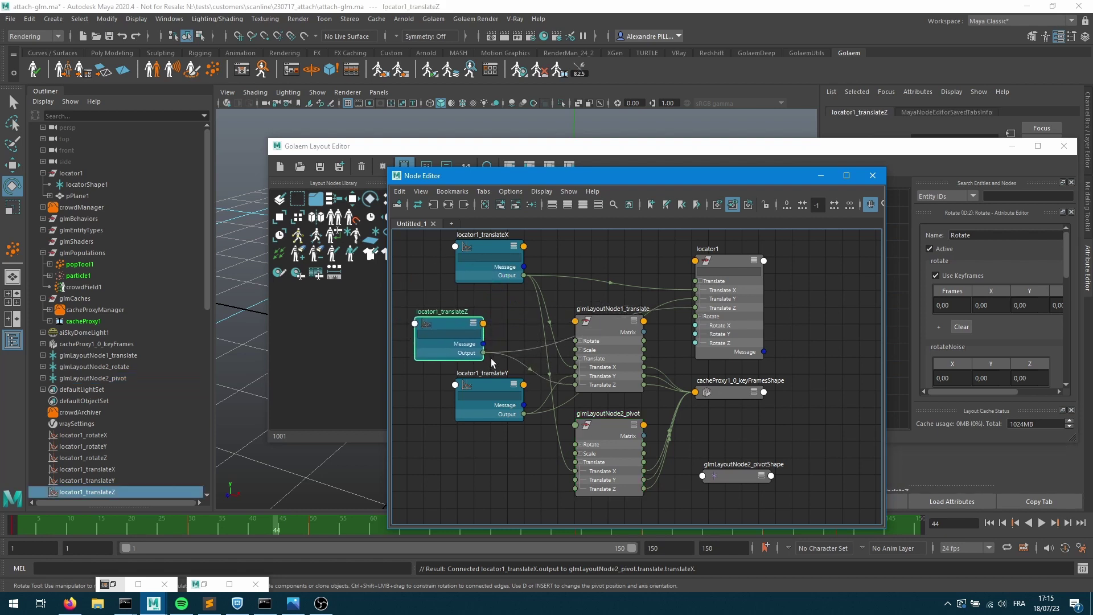
drag(484, 353, 574, 488)
drag(475, 420, 575, 480)
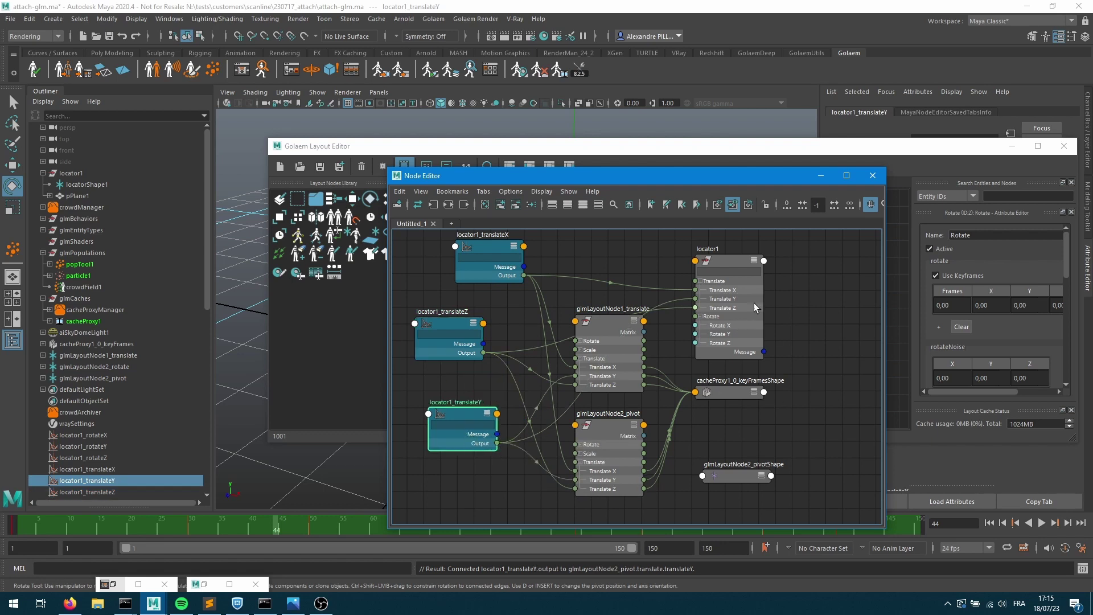
- Select glmLayoutNode2_rotate with the locator1_rotateX, rotateY and rotateZ curves and graph their input and output connections in the Node Editor
click(397, 152)
click(794, 309)
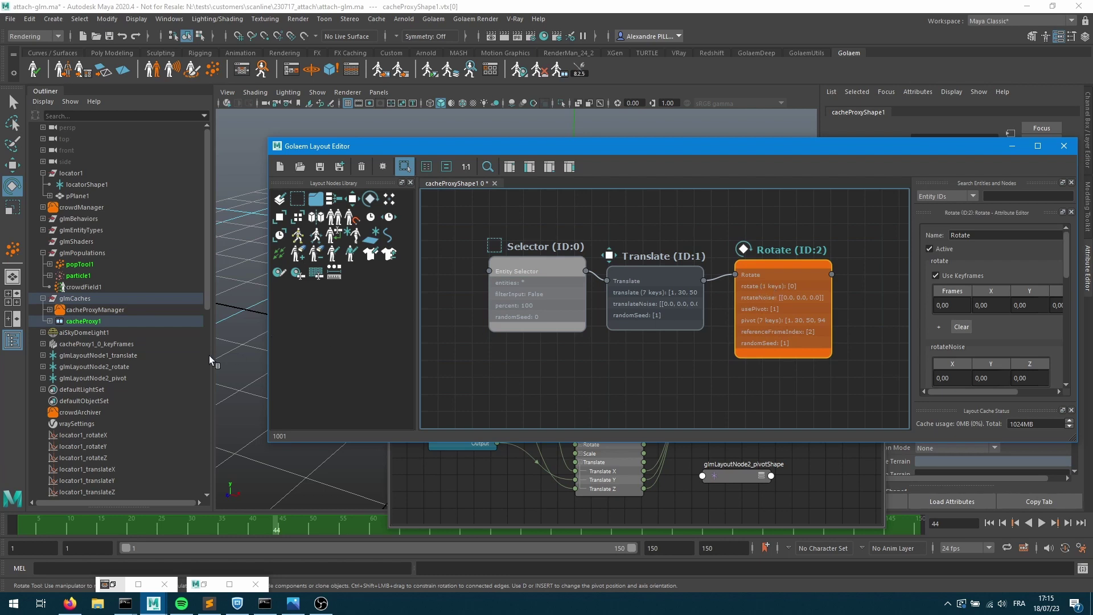
click(121, 368)
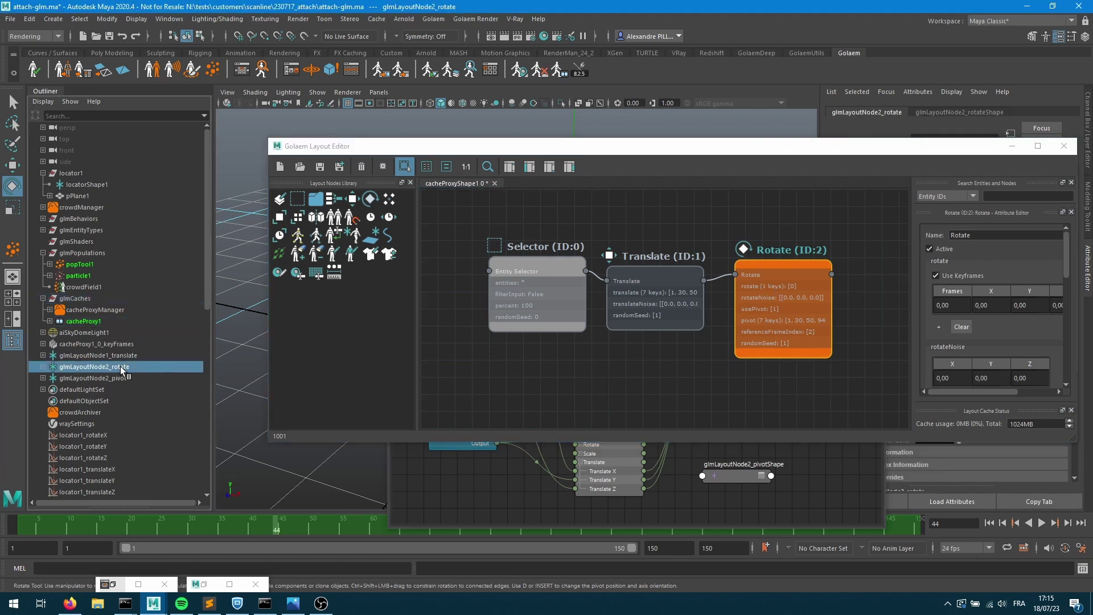
ctrl+drag(96, 435, 102, 460)
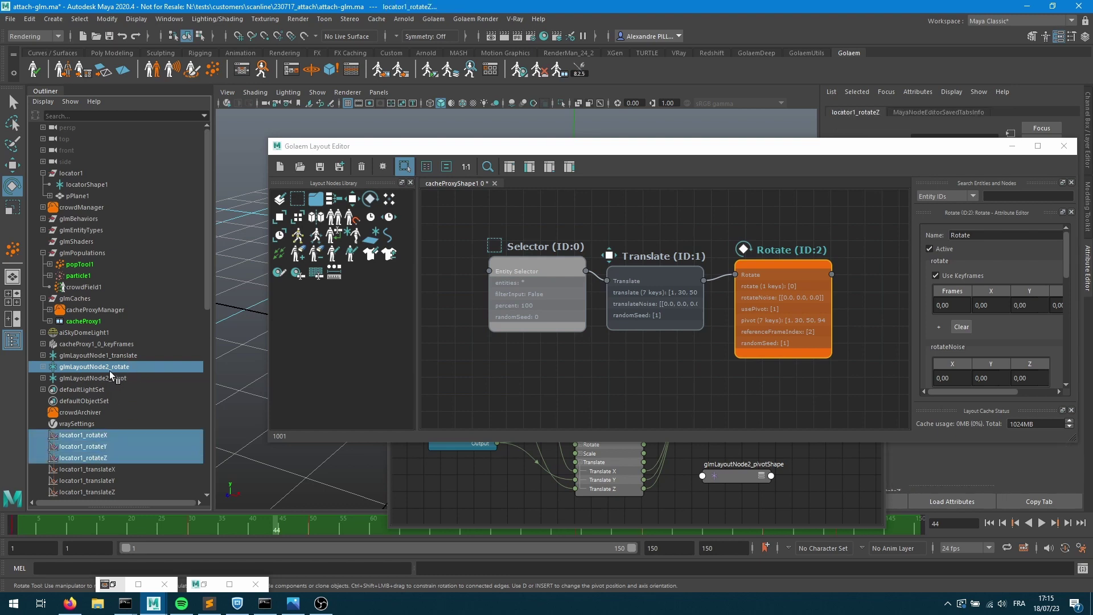
click(388, 475)
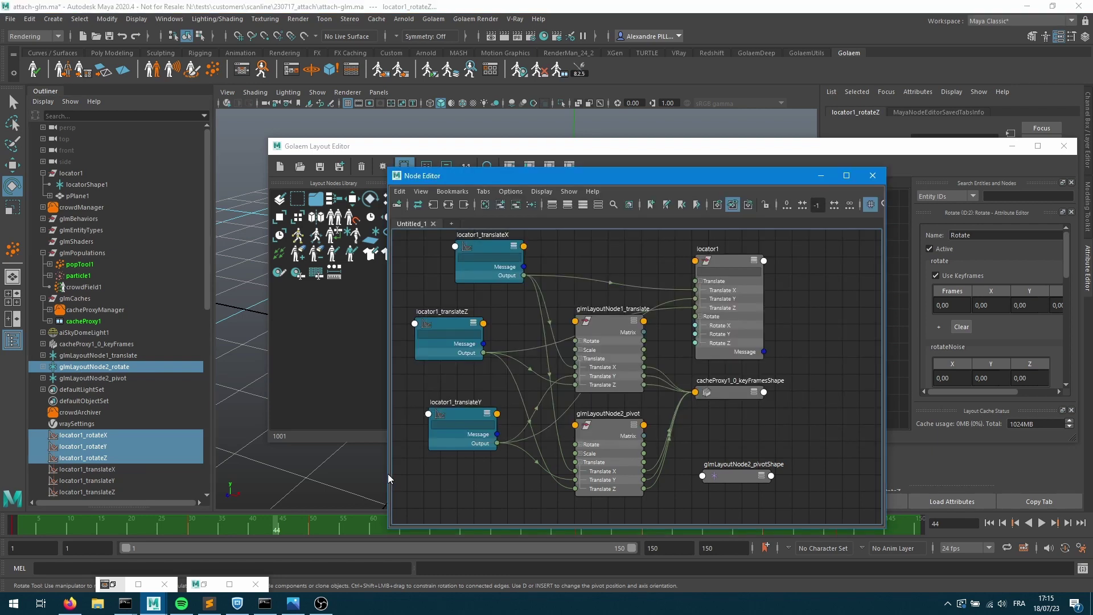
click(448, 205)
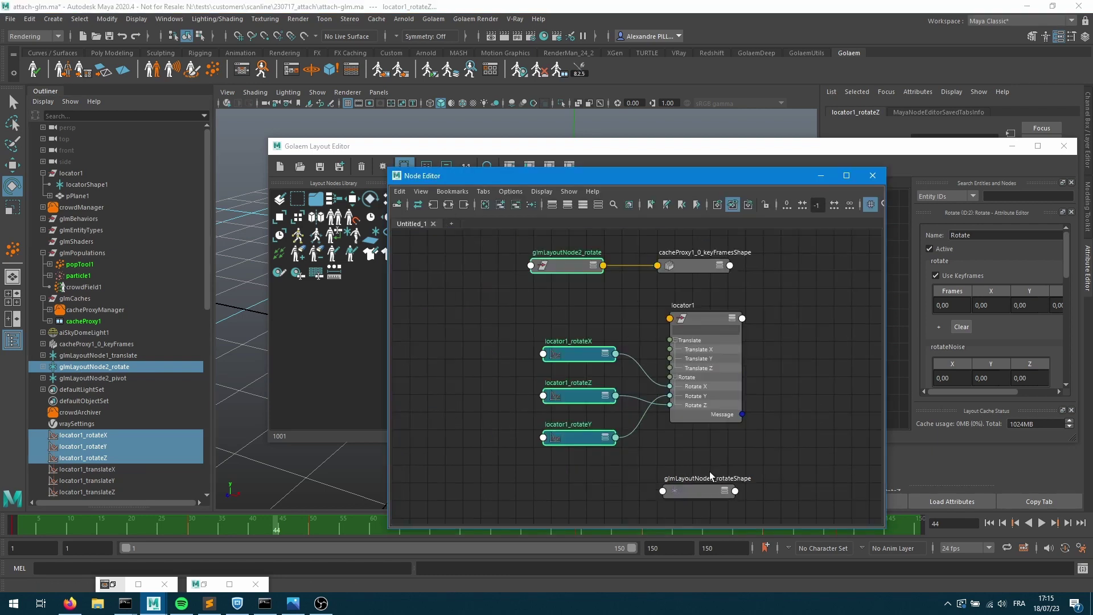
- Move glmLayoutNode2_rotateShape clear of the other graph nodes and switch glmLayoutNode2_rotate to its custom attribute view
click(724, 494)
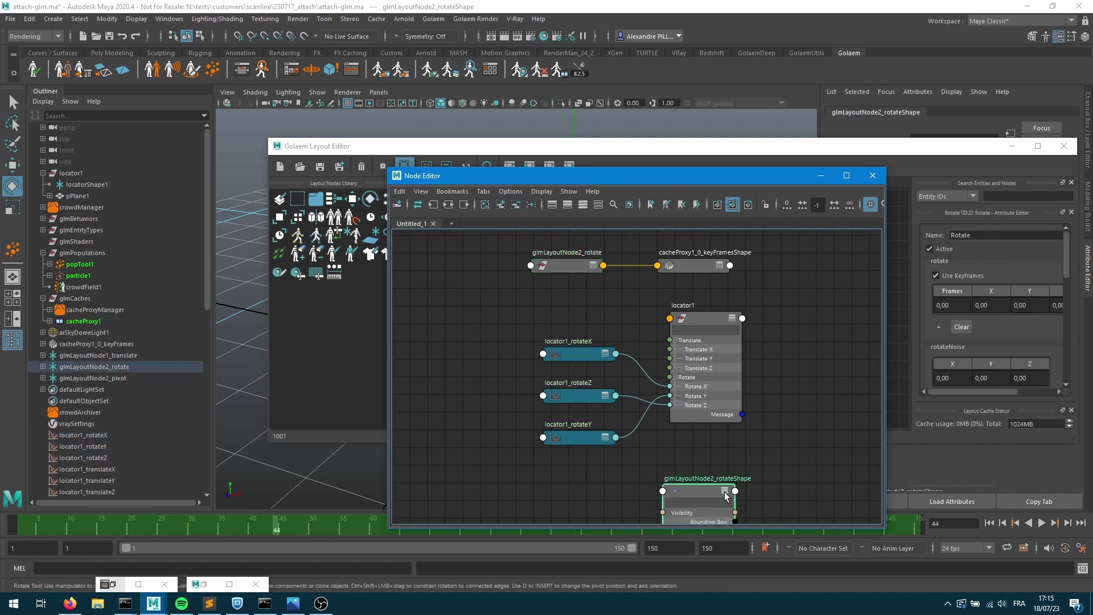
click(724, 491)
drag(708, 488, 808, 369)
click(814, 363)
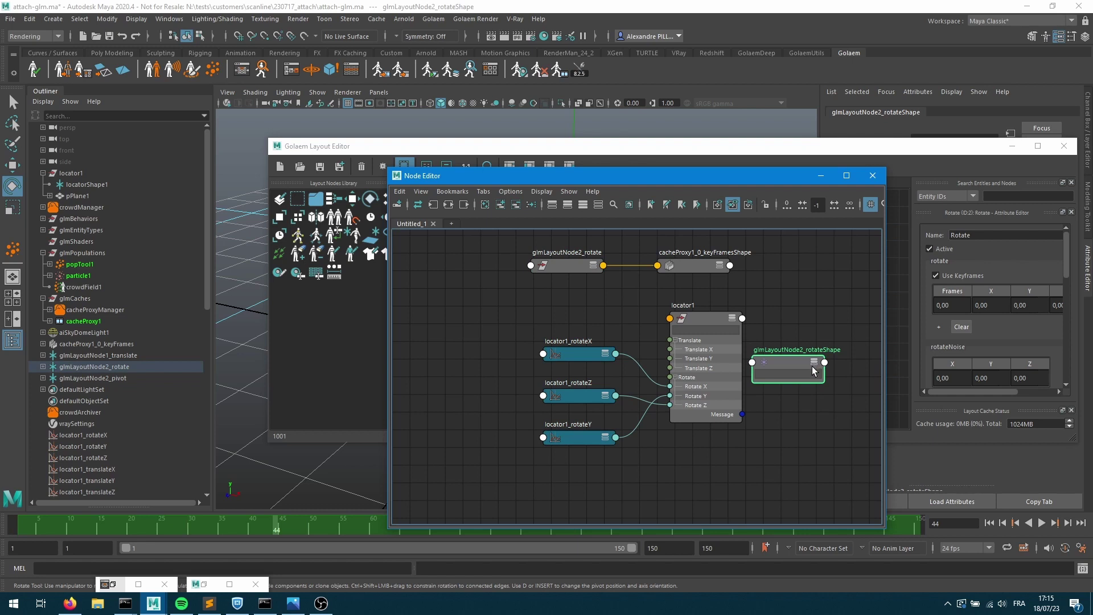
click(813, 364)
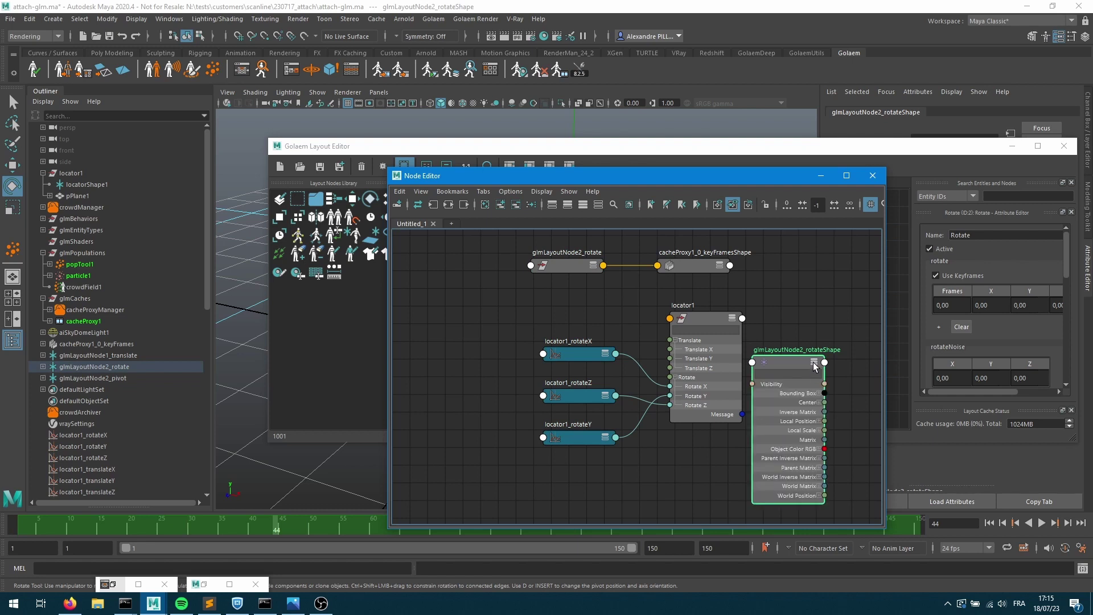
click(593, 266)
click(594, 267)
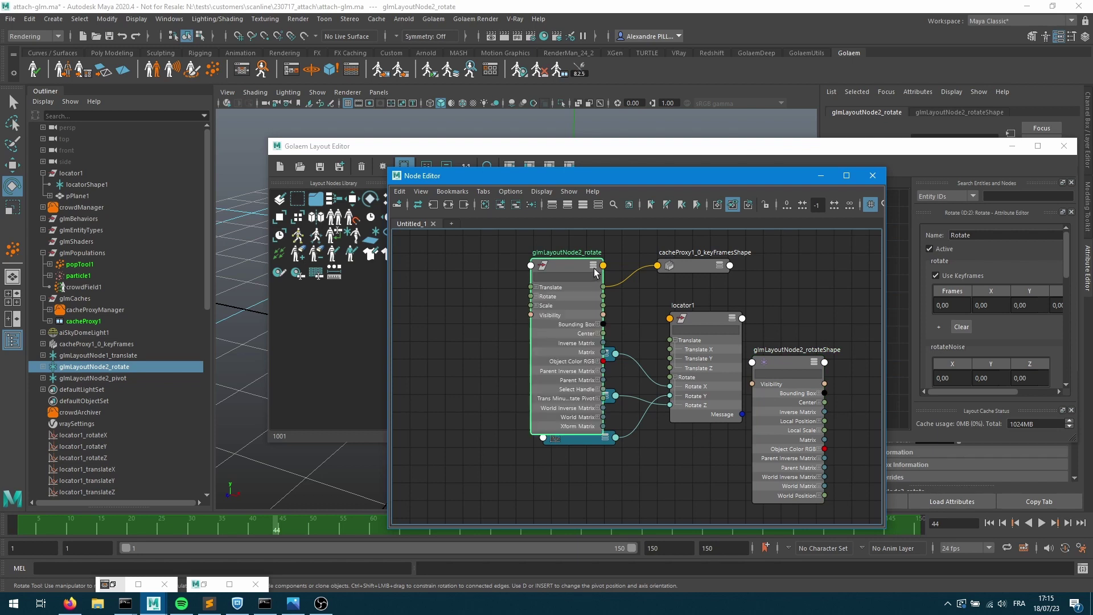
click(594, 266)
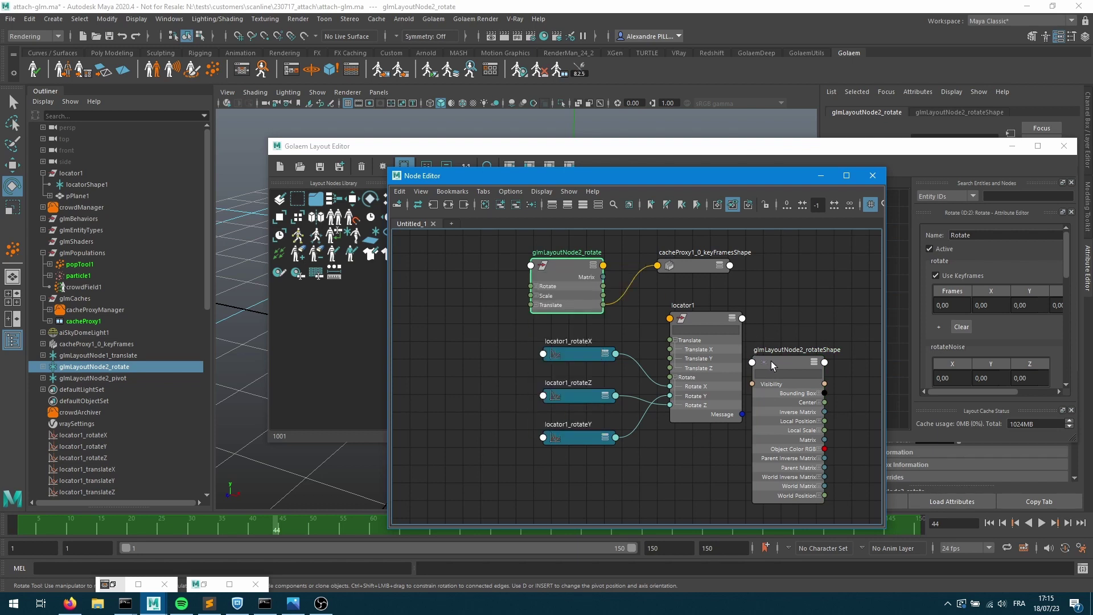
drag(773, 365, 843, 415)
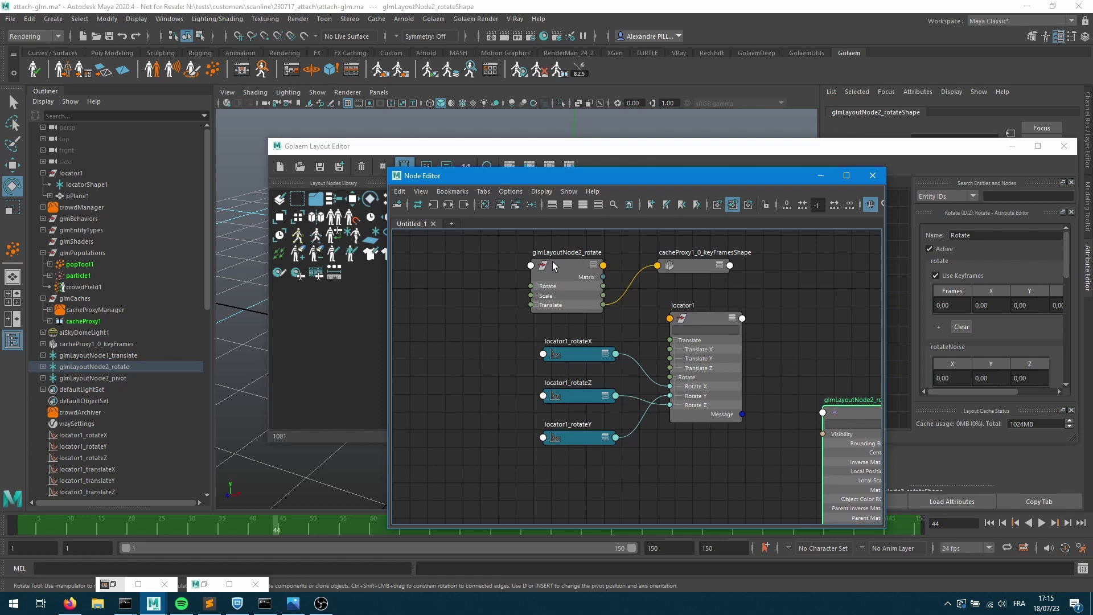
- Expand the Translate attribute of glmLayoutNode2_rotate into X, Y and Z and move the node above the rotate curves
click(536, 305)
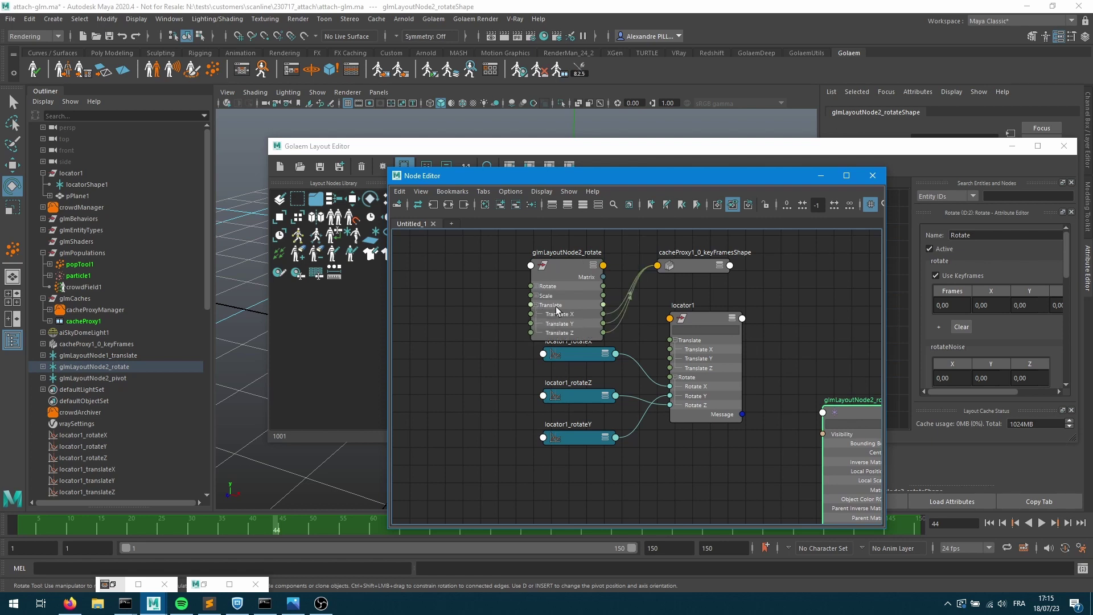
mouse_move(128, 371)
mouse_down()
mouse_move(89, 357)
mouse_move(123, 374)
mouse_up()
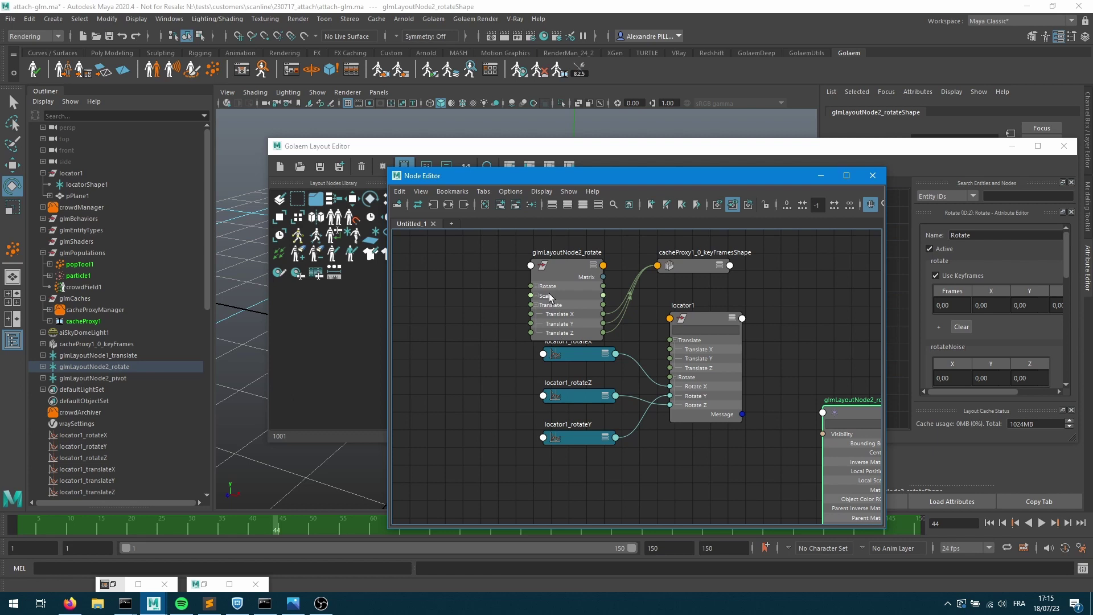
mouse_move(535, 289)
mouse_down()
mouse_move(522, 282)
mouse_move(534, 290)
mouse_up()
drag(564, 266, 574, 244)
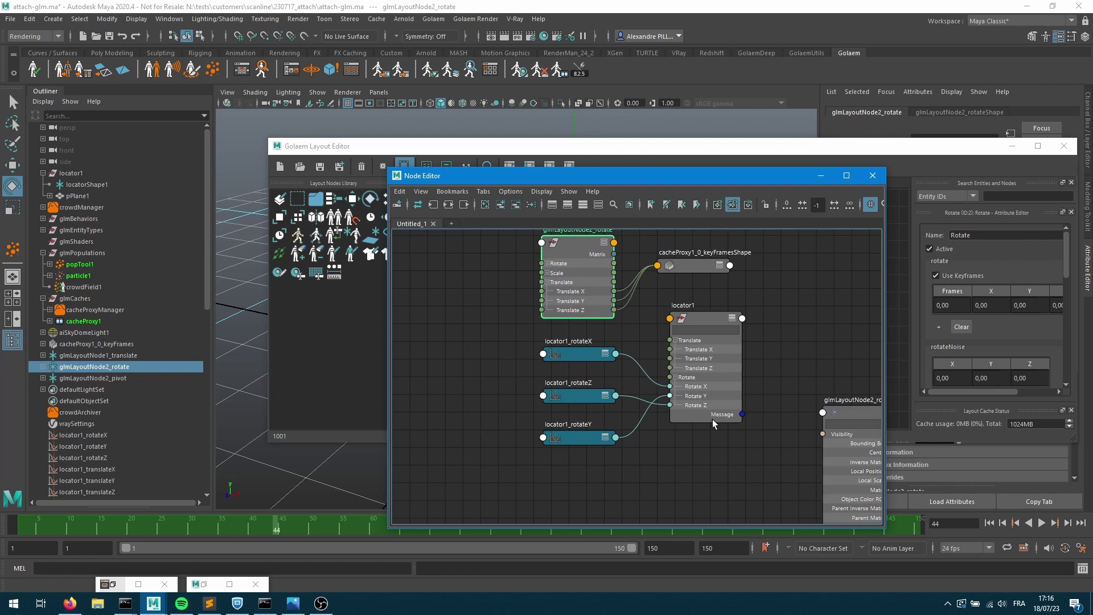
- Rearrange the curve nodes so that locator1_rotateY sits between locator1_rotateX and locator1_rotateZ
drag(576, 397, 582, 485)
drag(579, 438, 580, 387)
drag(592, 488, 581, 432)
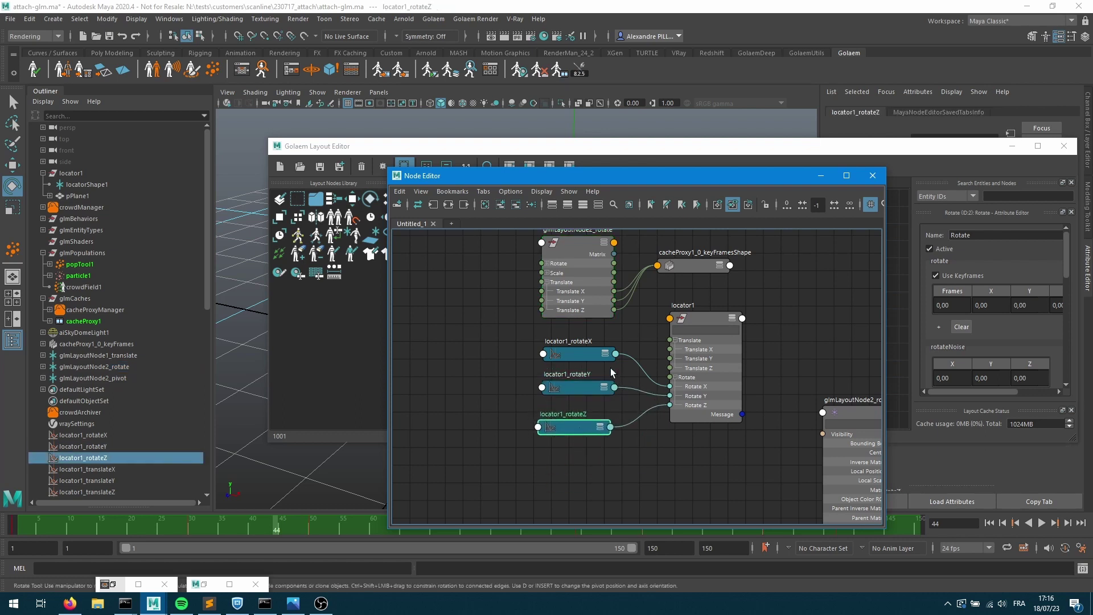
- Expand the three locator1 rotate curve nodes to show their Output and move them clear of glmLayoutNode2_rotate, on its input side
click(605, 354)
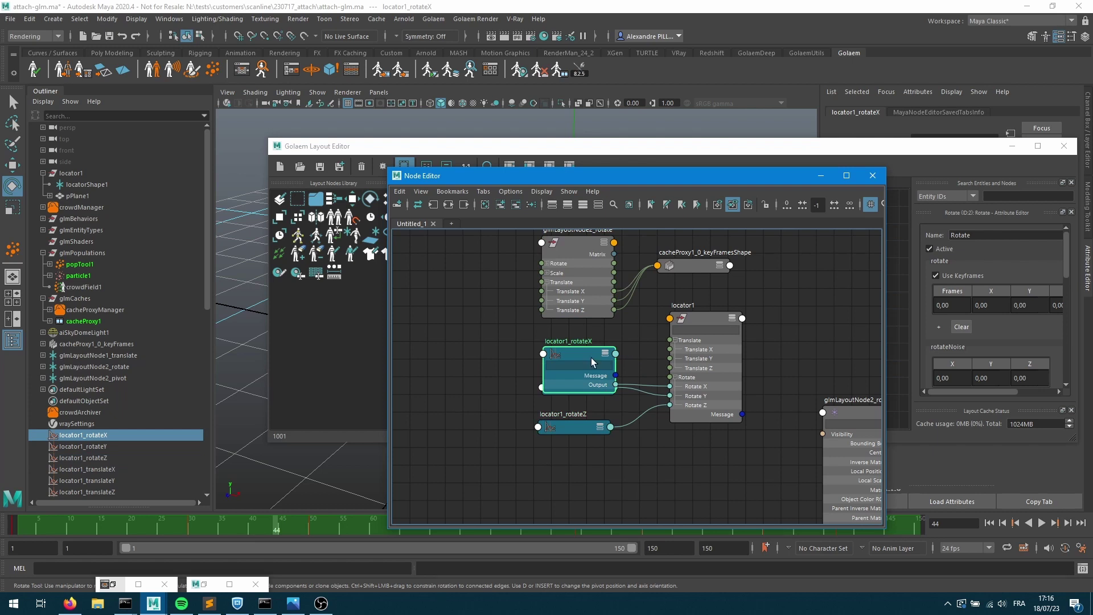
drag(591, 358, 510, 330)
drag(614, 396, 540, 397)
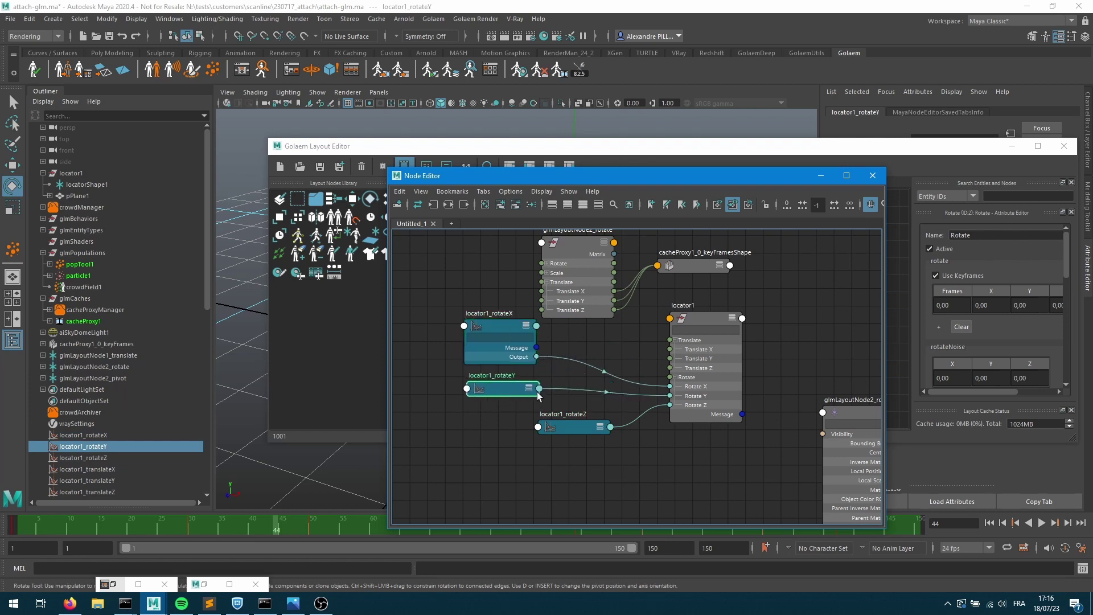
drag(569, 432, 504, 453)
key(2)
drag(459, 333, 495, 472)
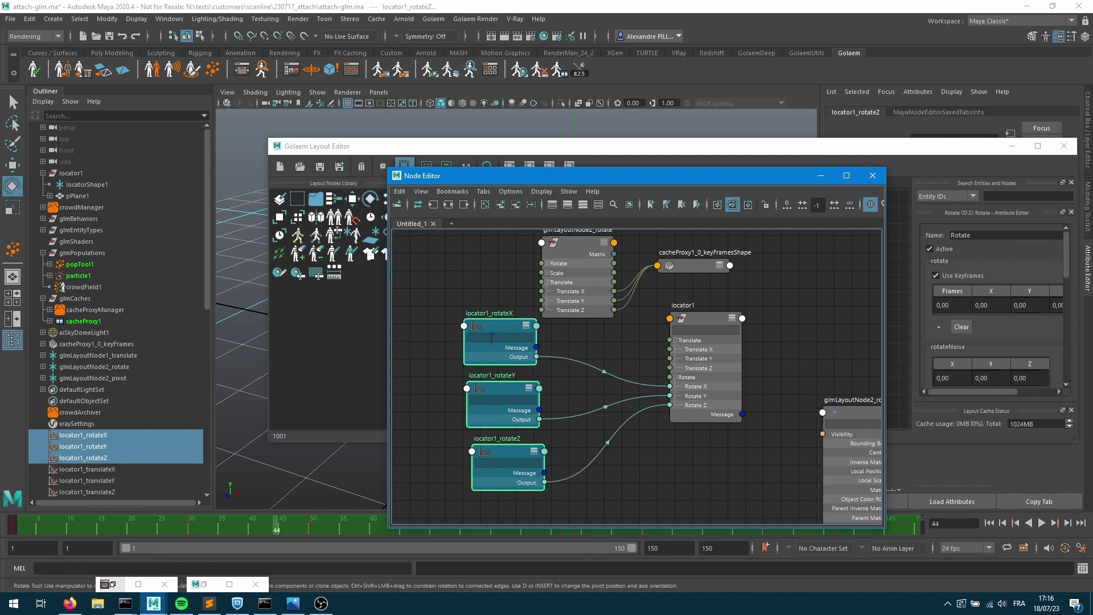
drag(491, 320, 407, 282)
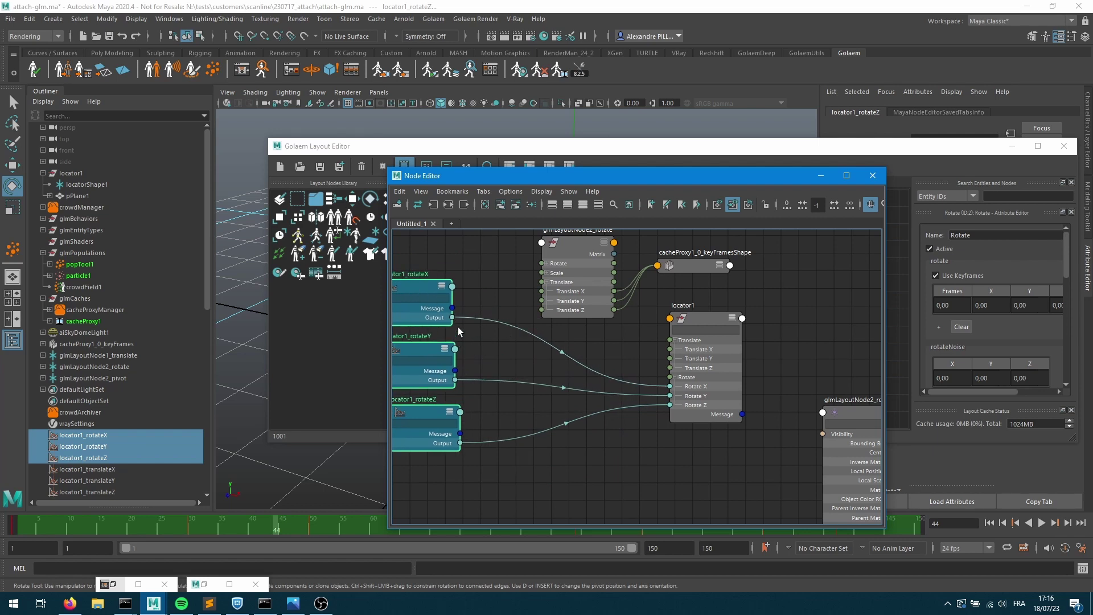
- Connect the outputs of locator1_rotateX, rotateY and rotateZ to Translate X, Y and Z of glmLayoutNode2_rotate
drag(453, 317, 541, 292)
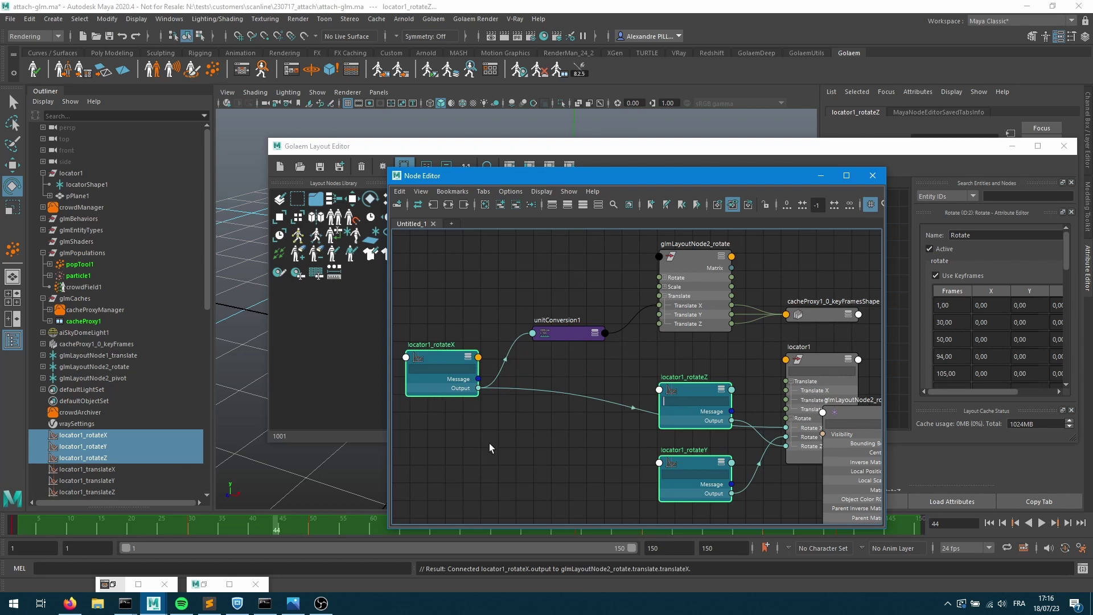
drag(693, 468, 659, 314)
click(703, 468)
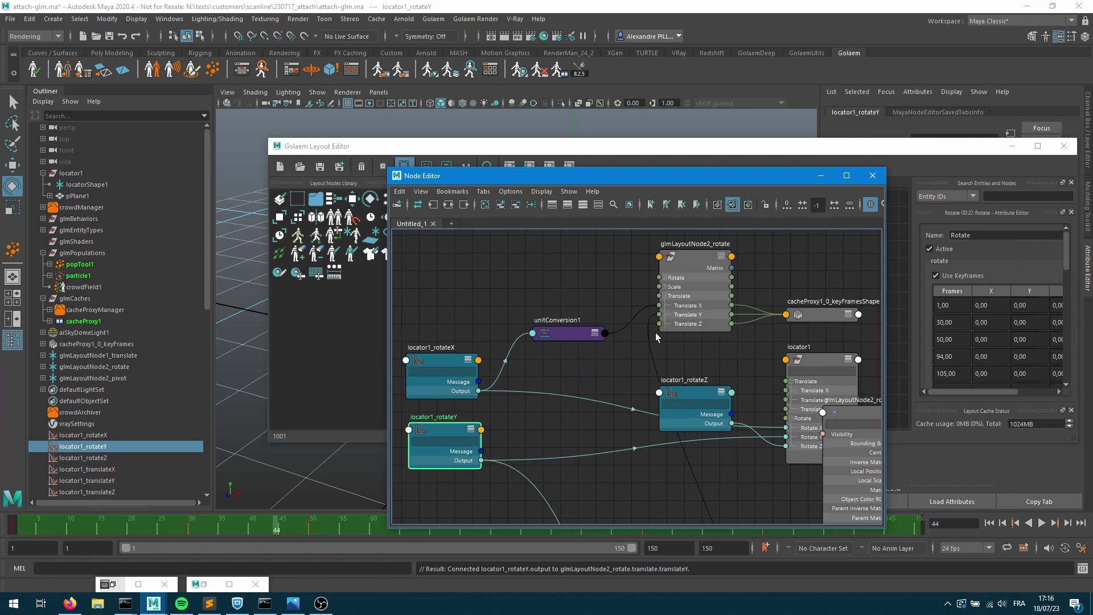
drag(700, 407, 467, 496)
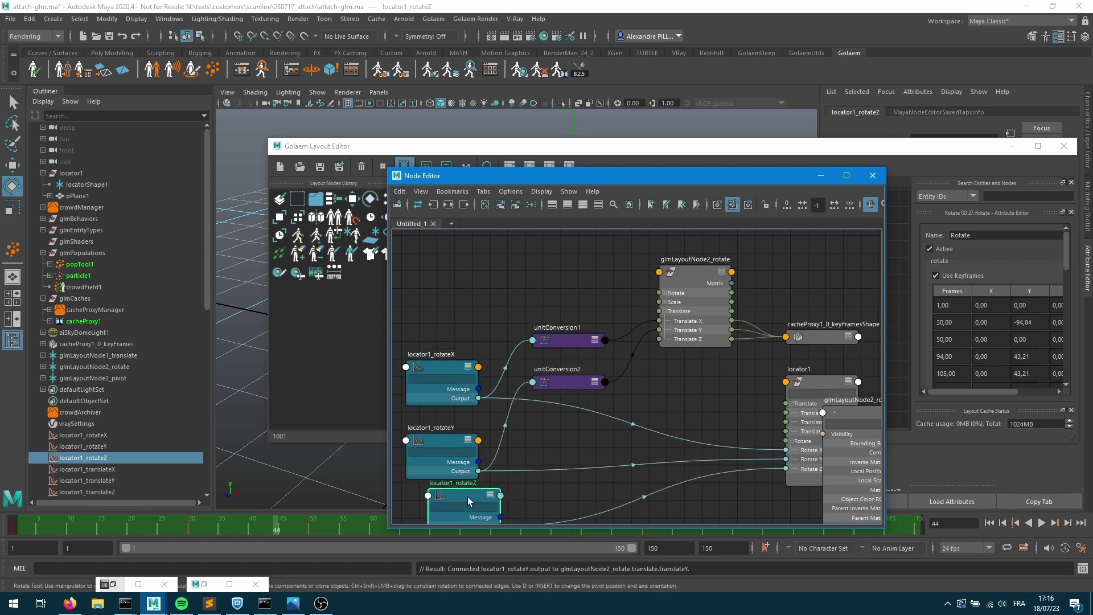
middle_drag(525, 412, 500, 346)
drag(477, 459, 635, 275)
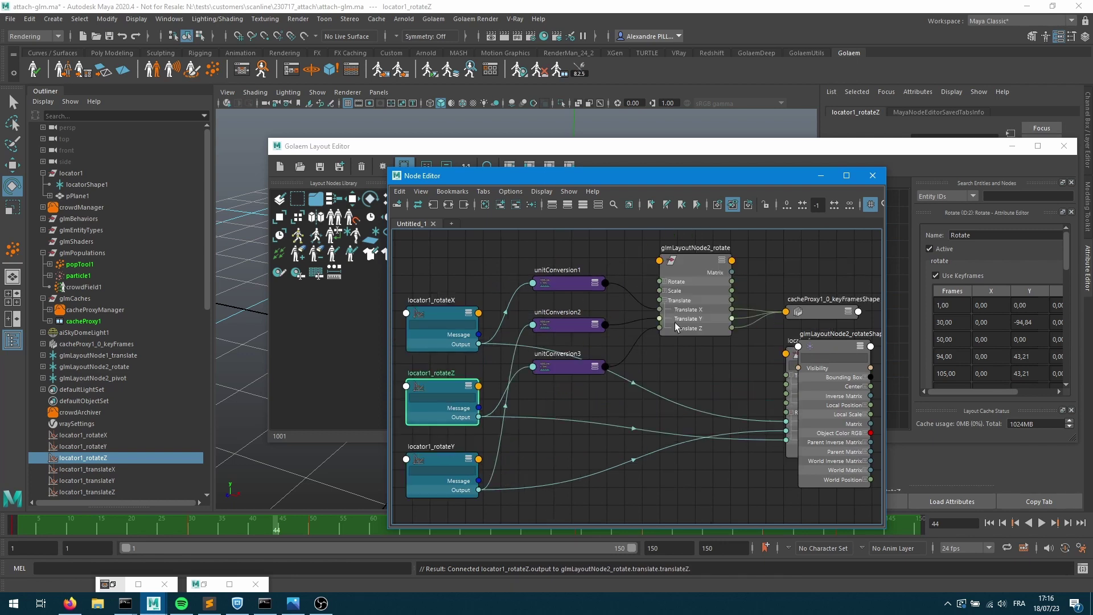
- Minimize the Node Editor and Layout Editor, play the animation and scrub to frame 51 to check the character against the plane
click(820, 175)
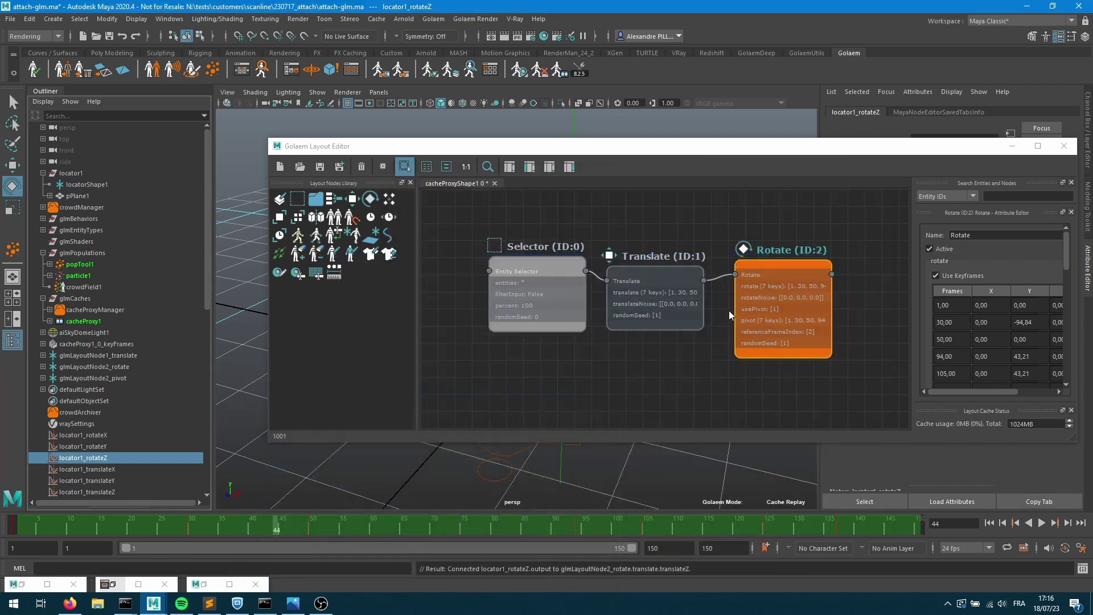
click(740, 346)
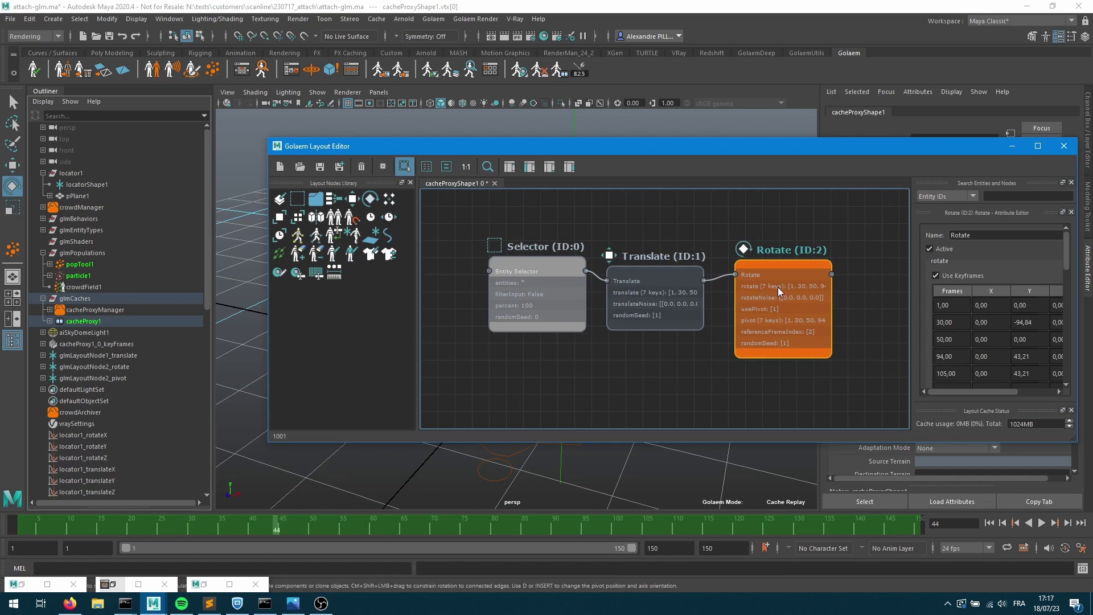
click(1012, 145)
key(alt+v)
click(625, 529)
drag(625, 529, 317, 508)
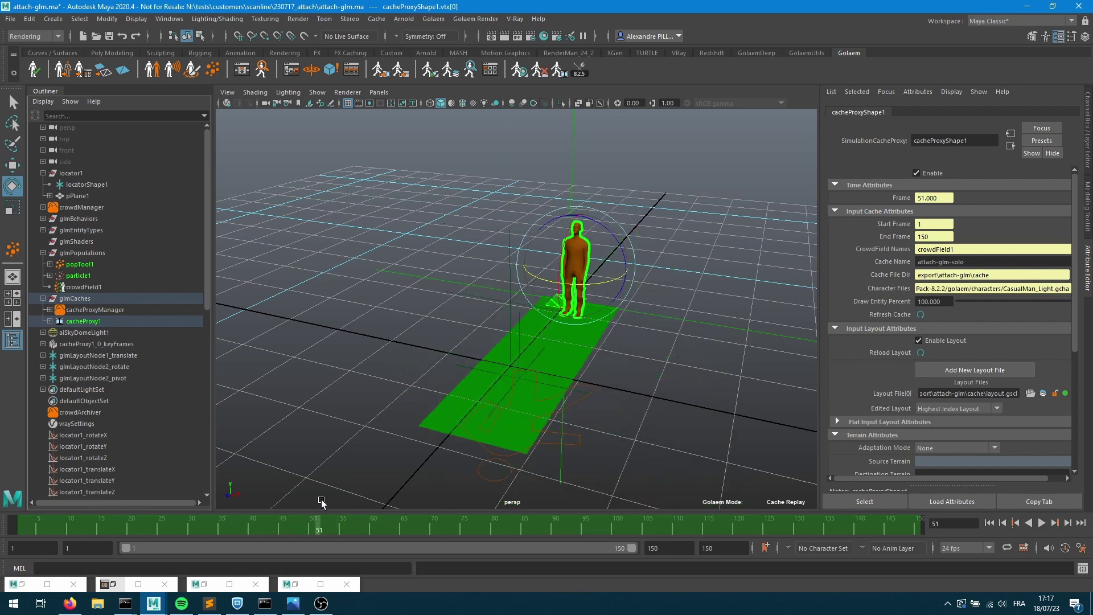
- Open the Graph Editor for locator1 and select all of its translate and rotate keys
click(168, 18)
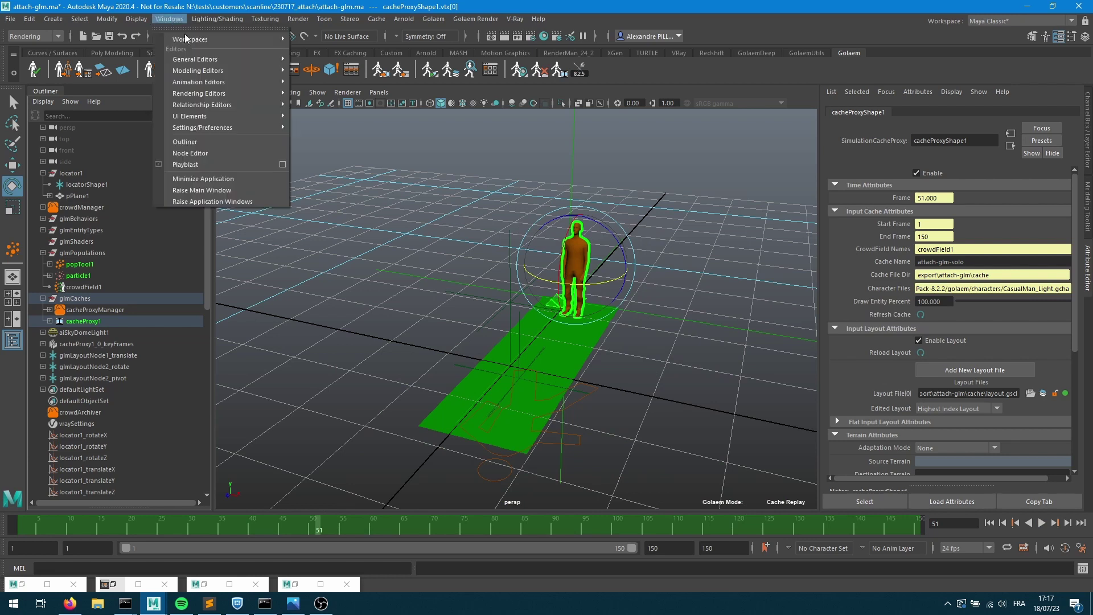
mouse_move(219, 85)
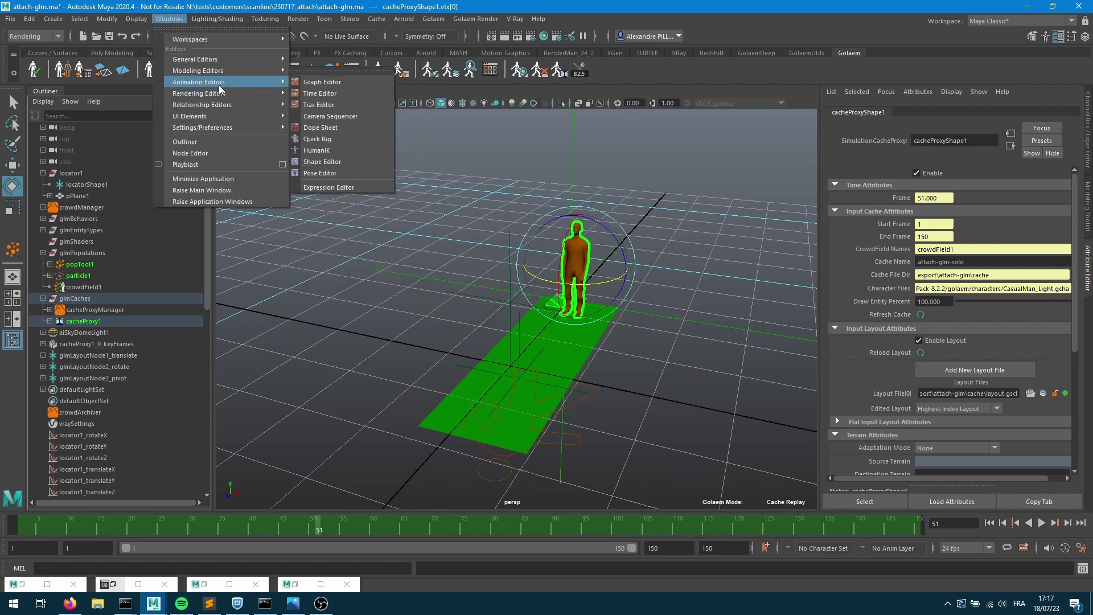
click(322, 82)
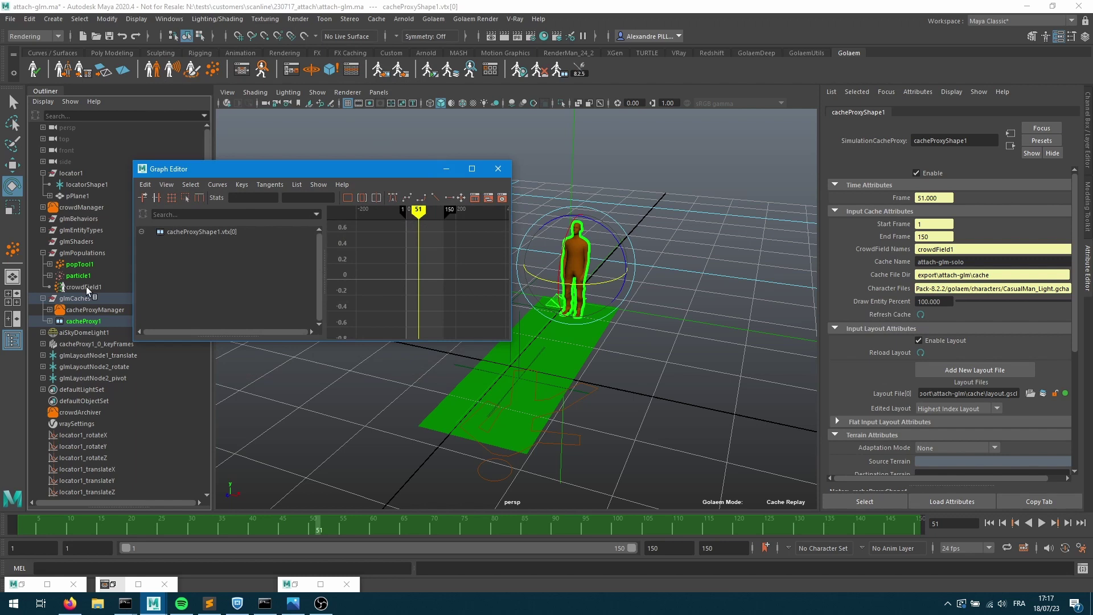
click(70, 173)
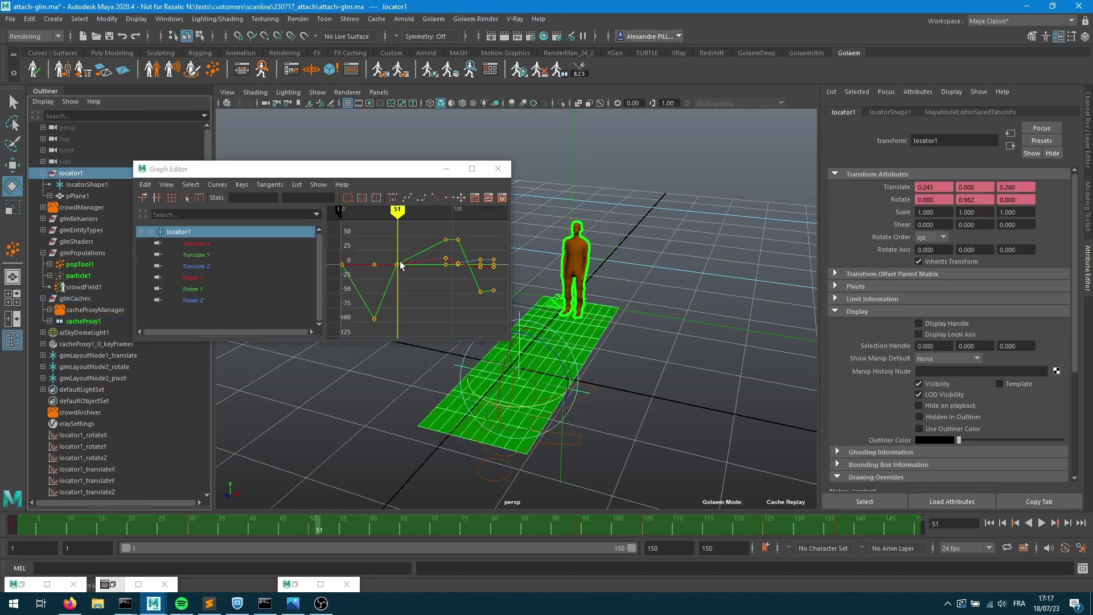
drag(385, 251, 456, 302)
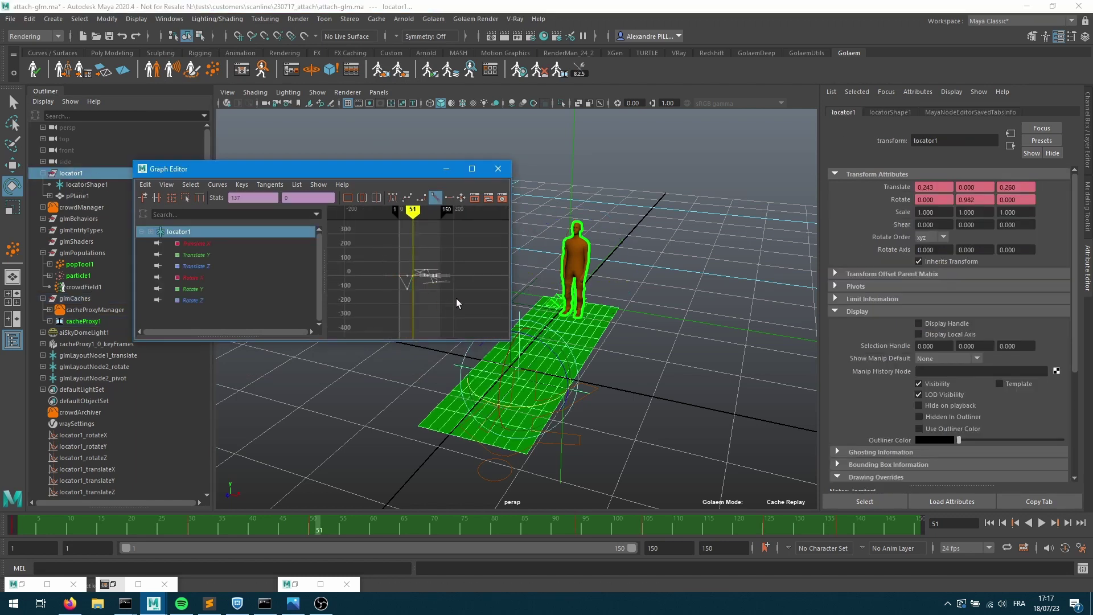
- Set the tangents of locator1's Translate X through Rotate Z curves to Linear
click(250, 184)
click(294, 229)
click(270, 184)
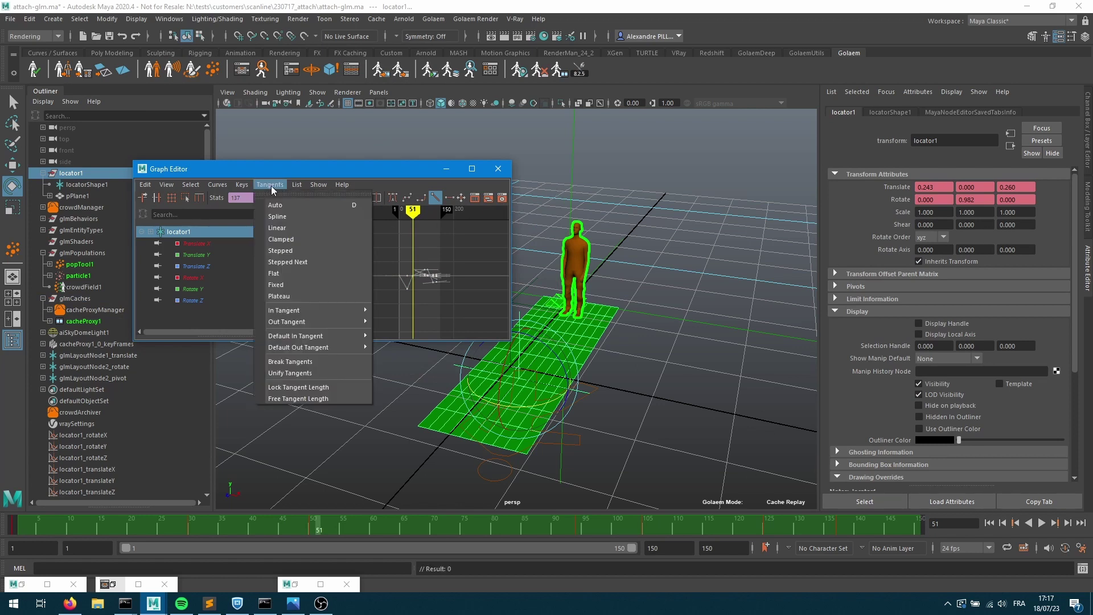
click(273, 204)
key(f)
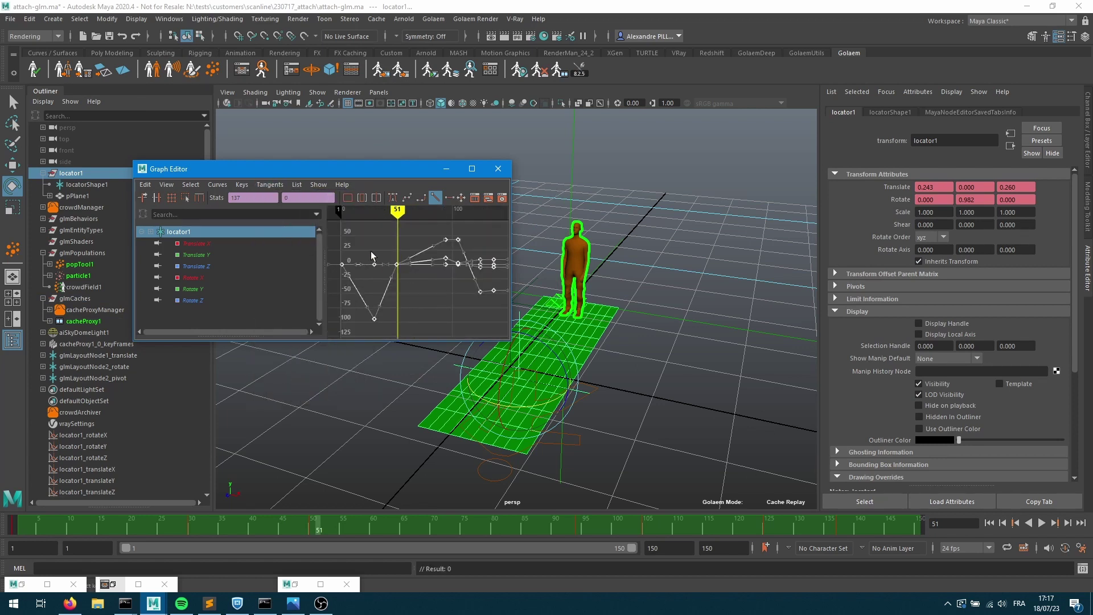
scroll(371, 251, down, 2)
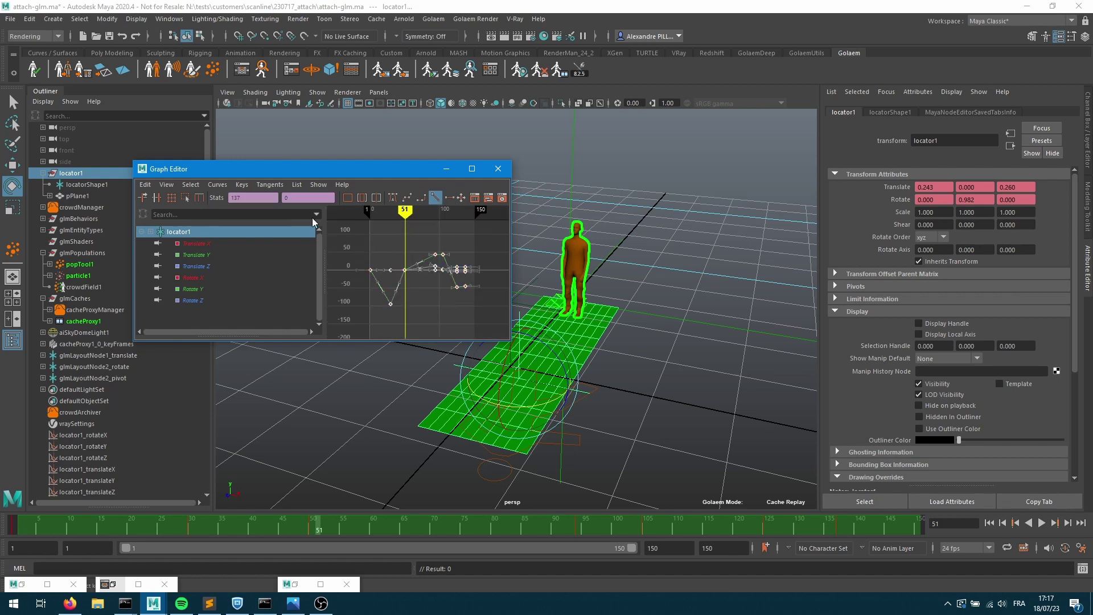
click(269, 185)
click(197, 244)
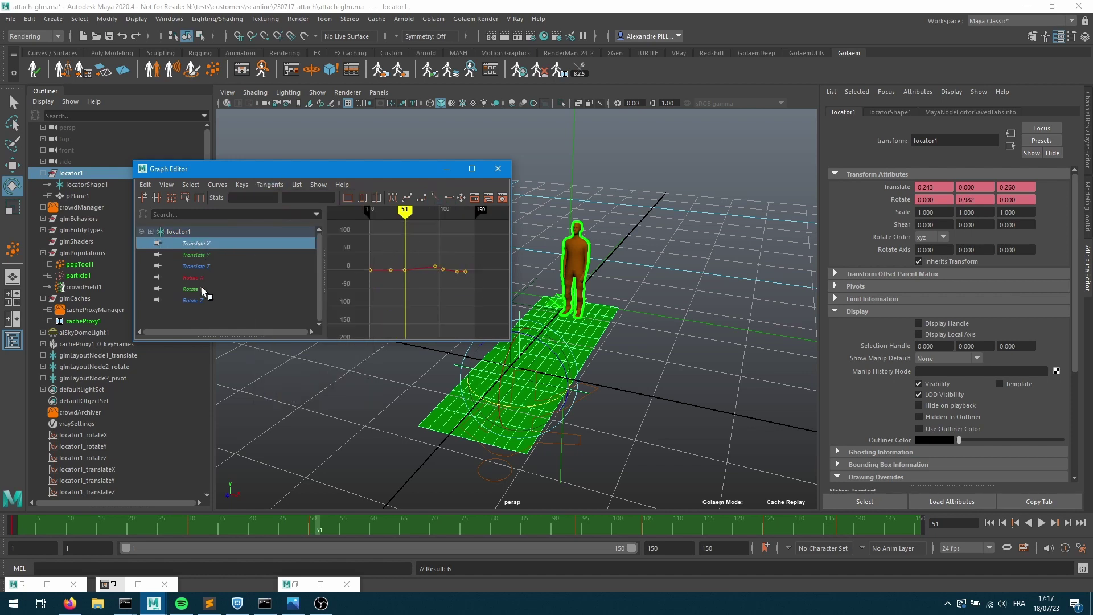
shift+click(196, 300)
click(266, 184)
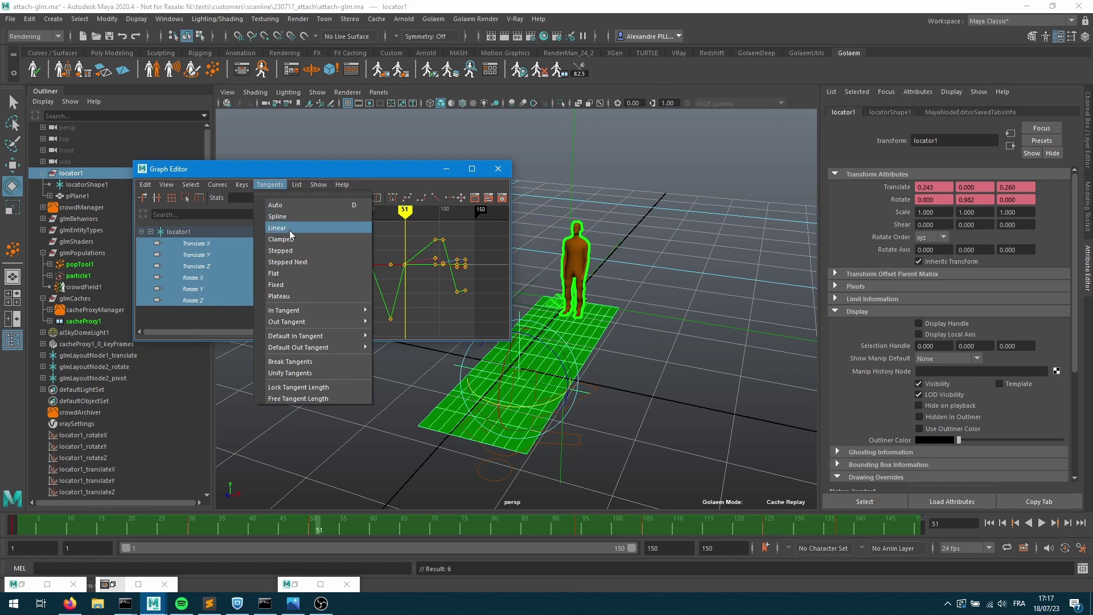
click(289, 230)
- Try Spline tangents on all of locator1's translate and rotate keys and minimize the Graph Editor
drag(474, 327, 328, 226)
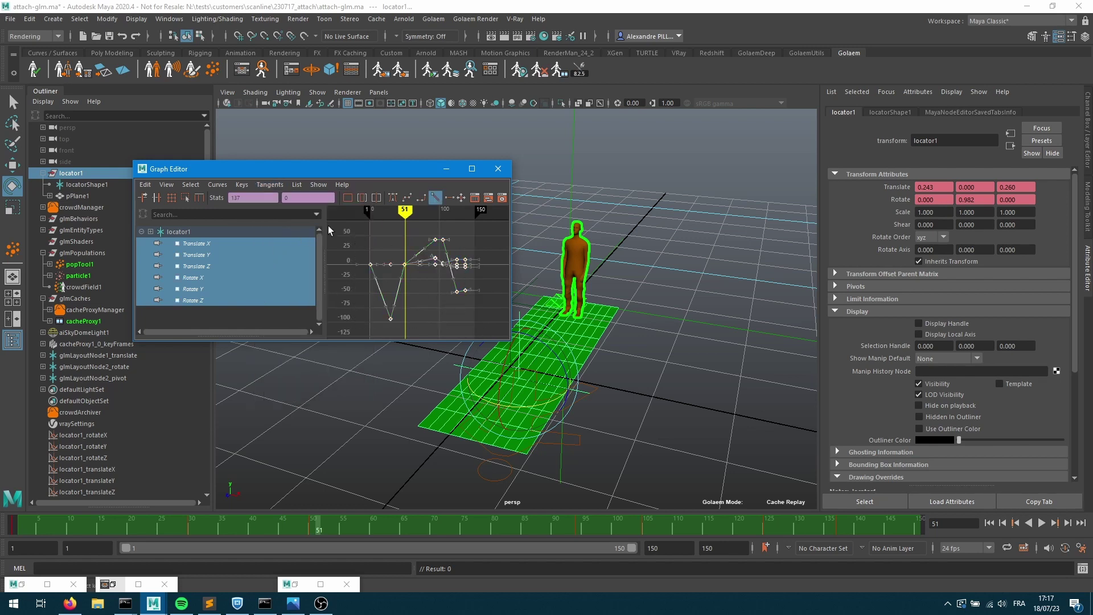
click(272, 186)
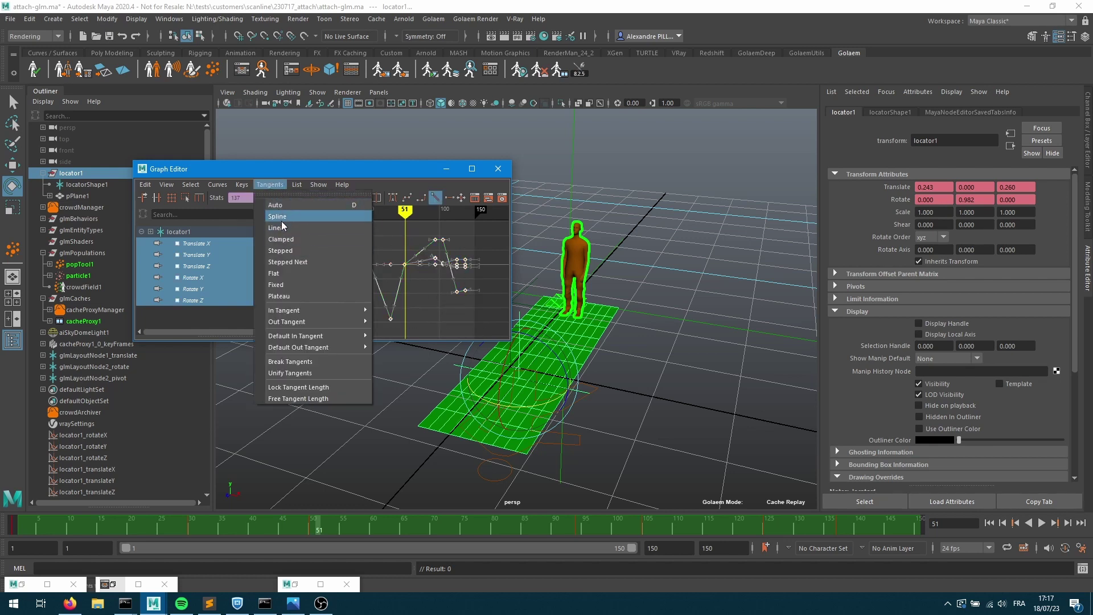
click(278, 217)
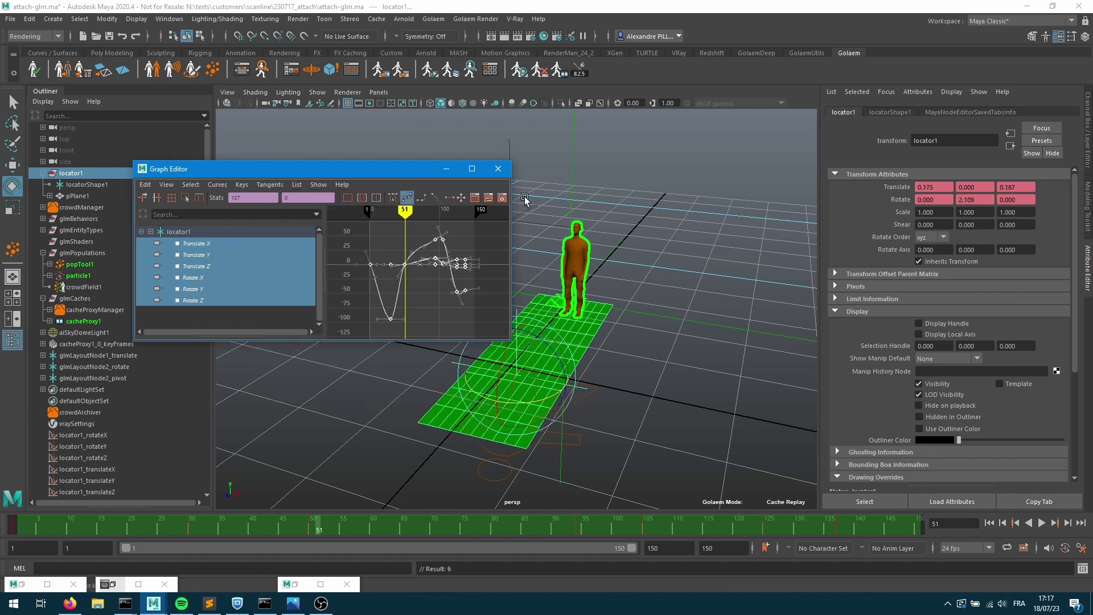
click(455, 173)
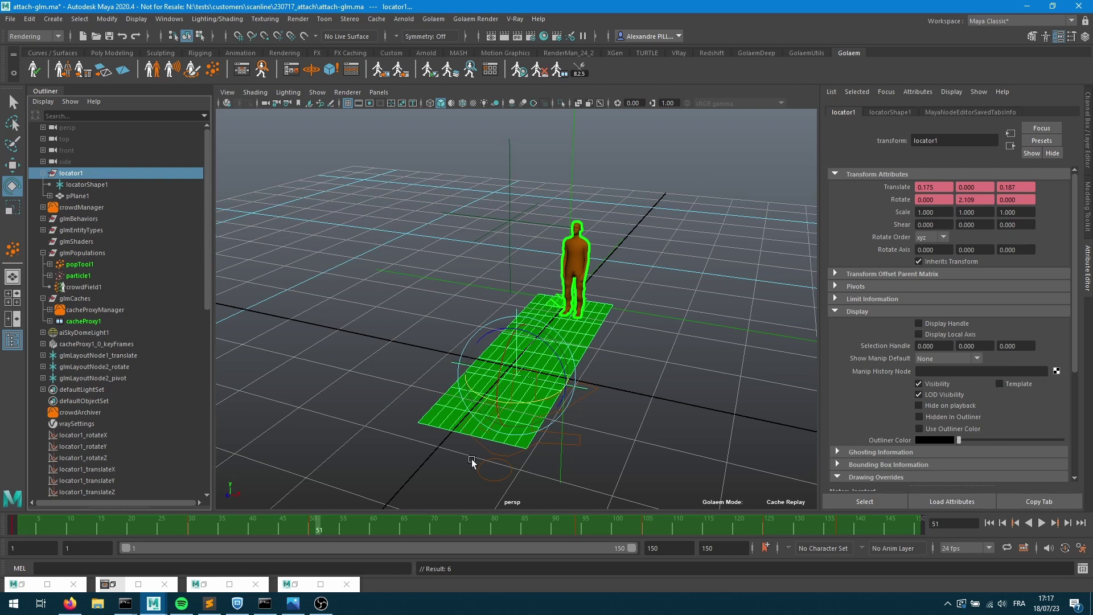
- Play and scrub the animation to compare the character with the plane, and inspect the Rotate node's keyframes in the Layout Editor
mouse_move(565, 528)
mouse_down()
mouse_move(247, 528)
mouse_move(451, 541)
mouse_move(568, 535)
mouse_up()
alt+drag(654, 391, 745, 342)
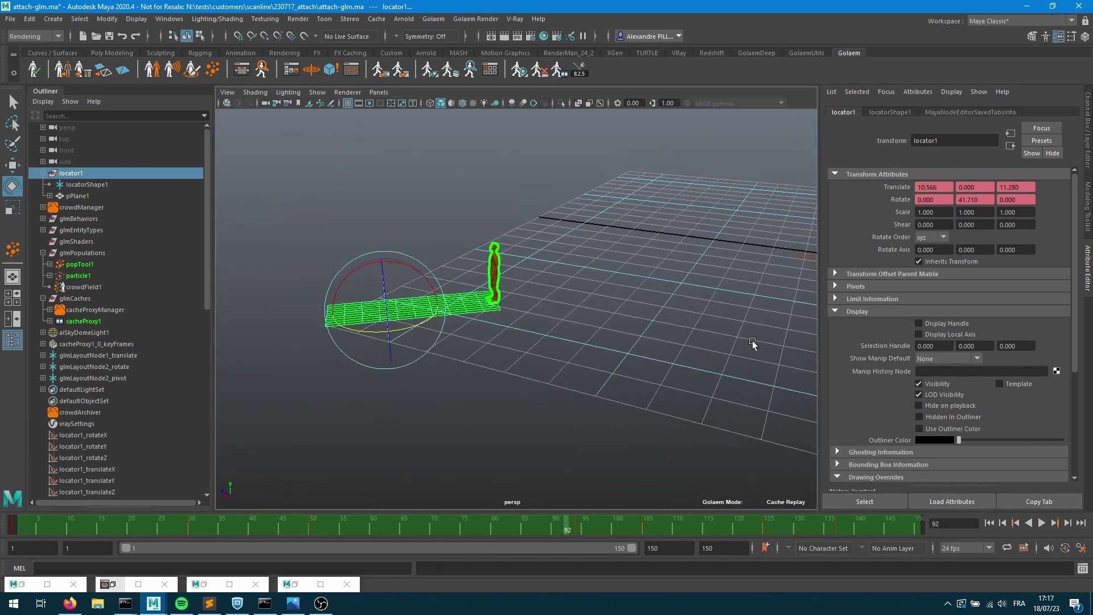
key(alt+v)
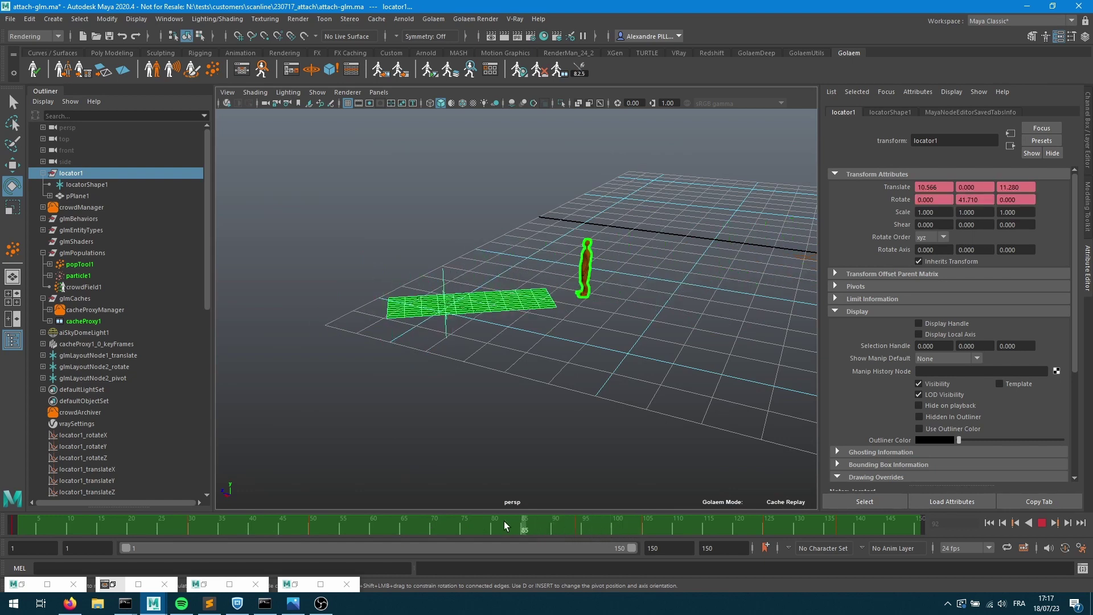
click(556, 522)
drag(545, 508, 319, 510)
key(f)
key(alt+v)
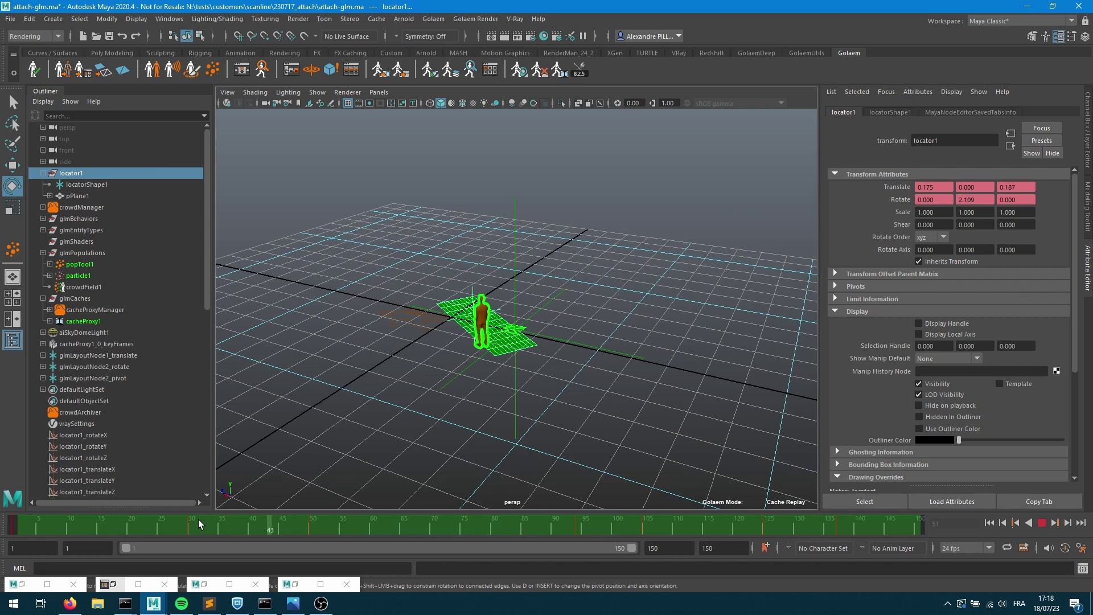
mouse_move(863, 530)
mouse_down()
mouse_move(778, 529)
mouse_move(828, 528)
mouse_up()
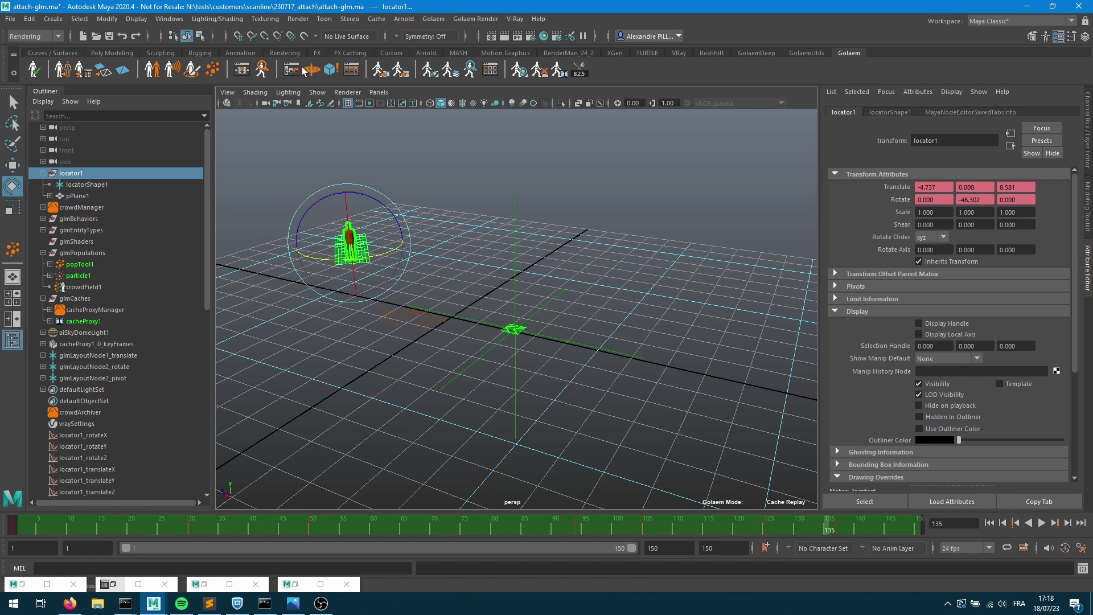
click(451, 72)
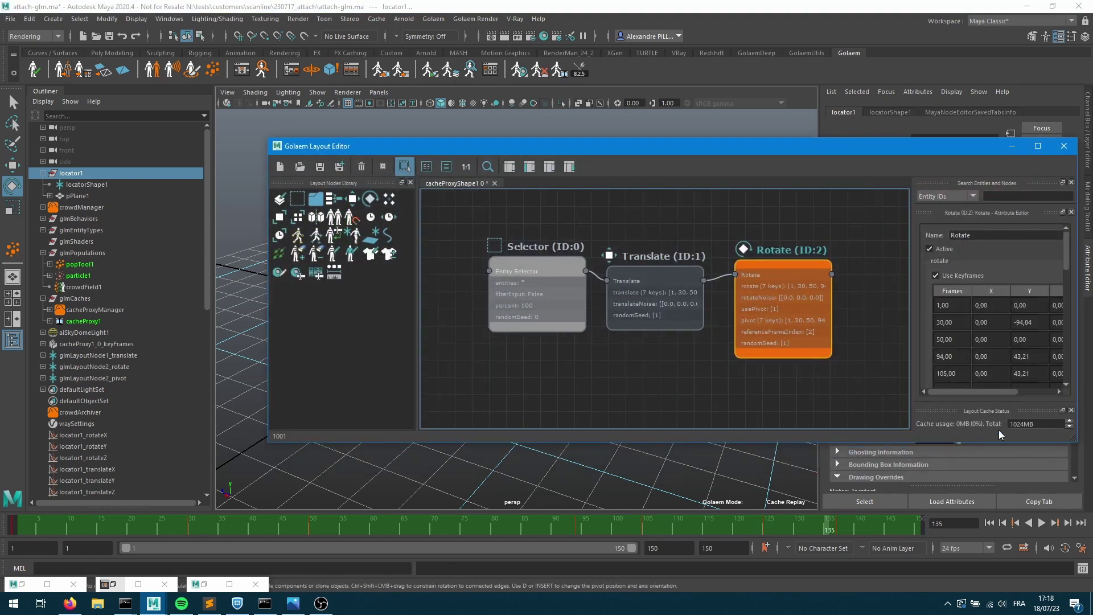
click(1064, 146)
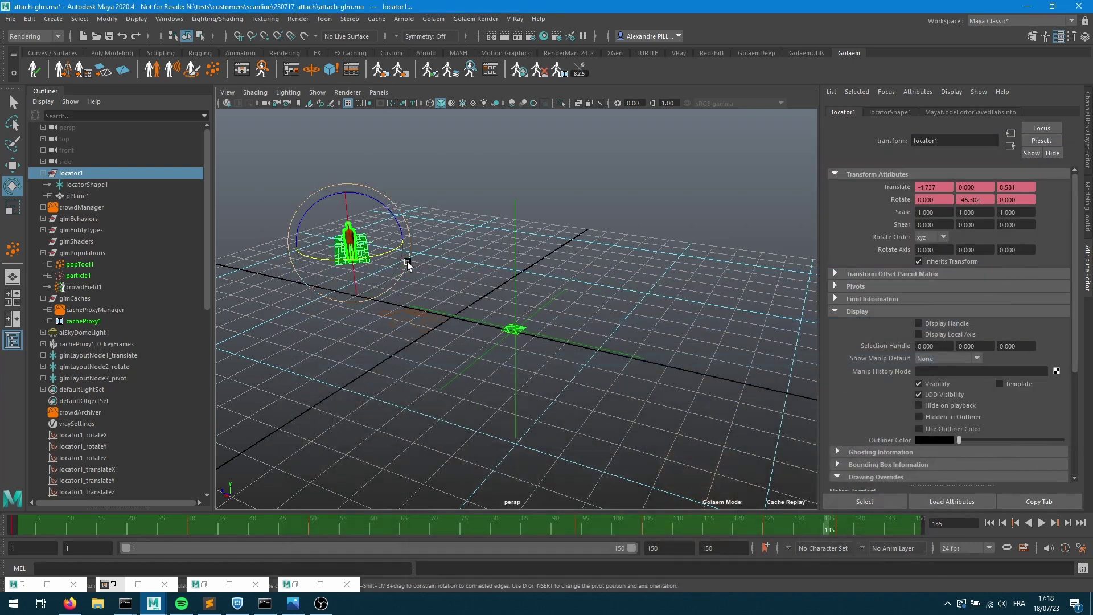
- Reopen the Graph Editor, set all of locator1's keys back to Linear tangents, and minimize the editor
click(171, 20)
mouse_move(240, 60)
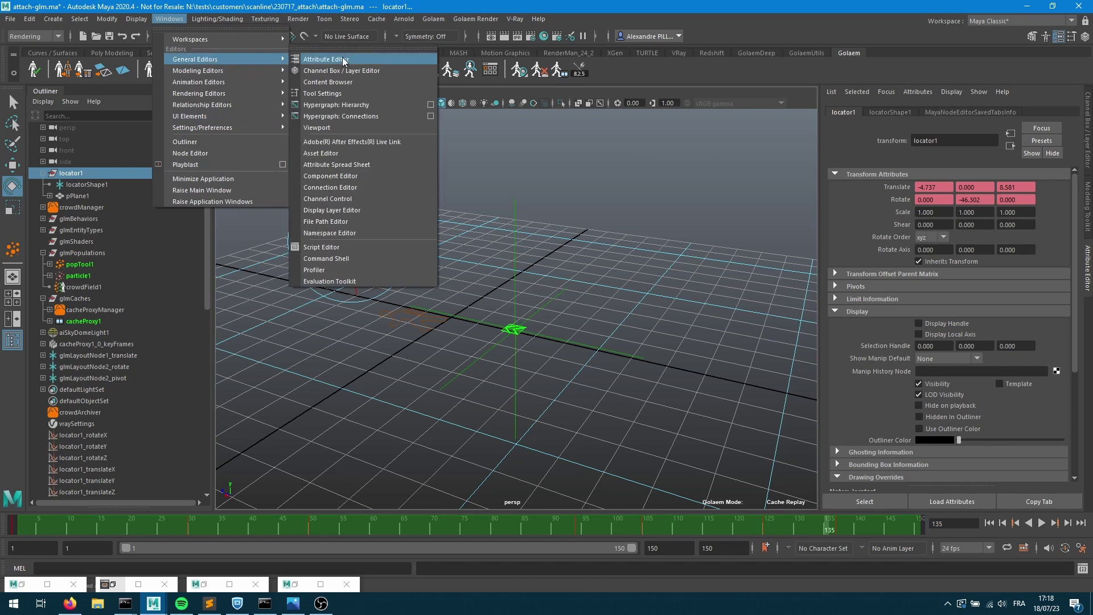
mouse_move(230, 82)
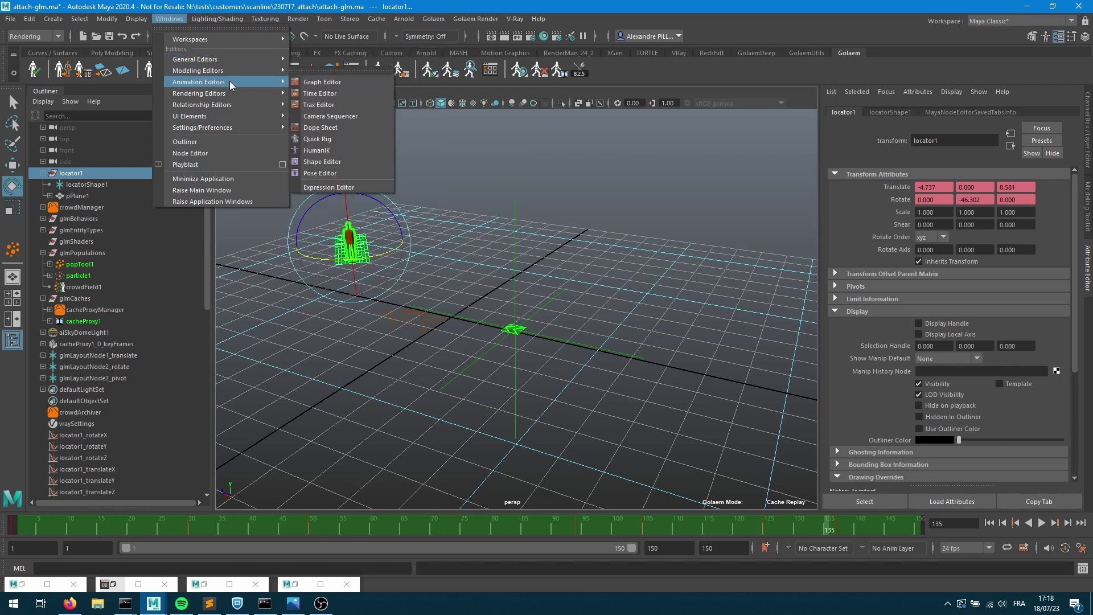
click(308, 83)
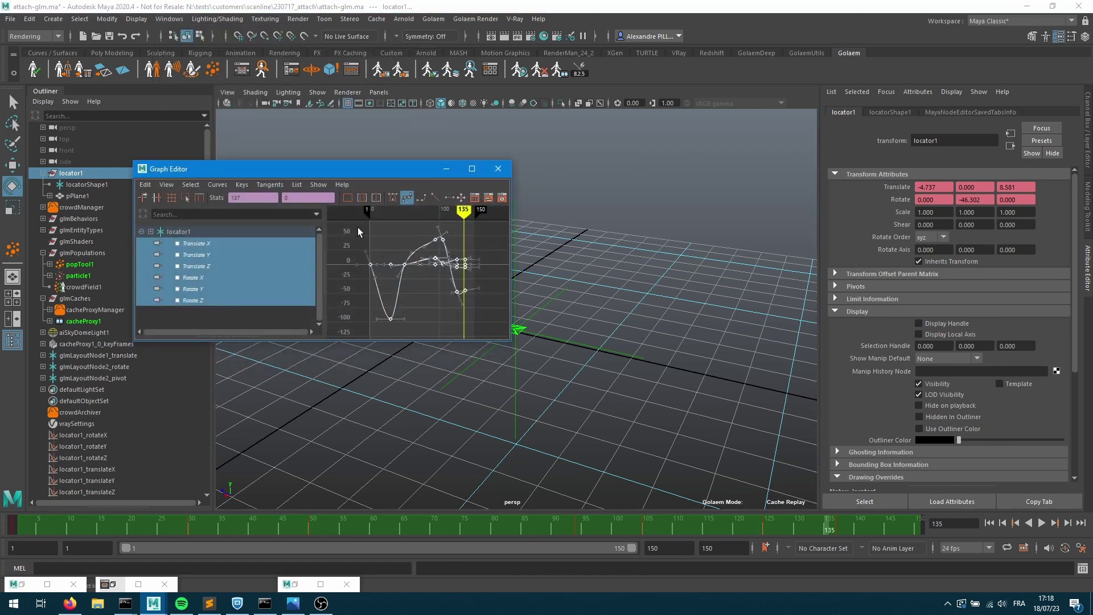
click(251, 185)
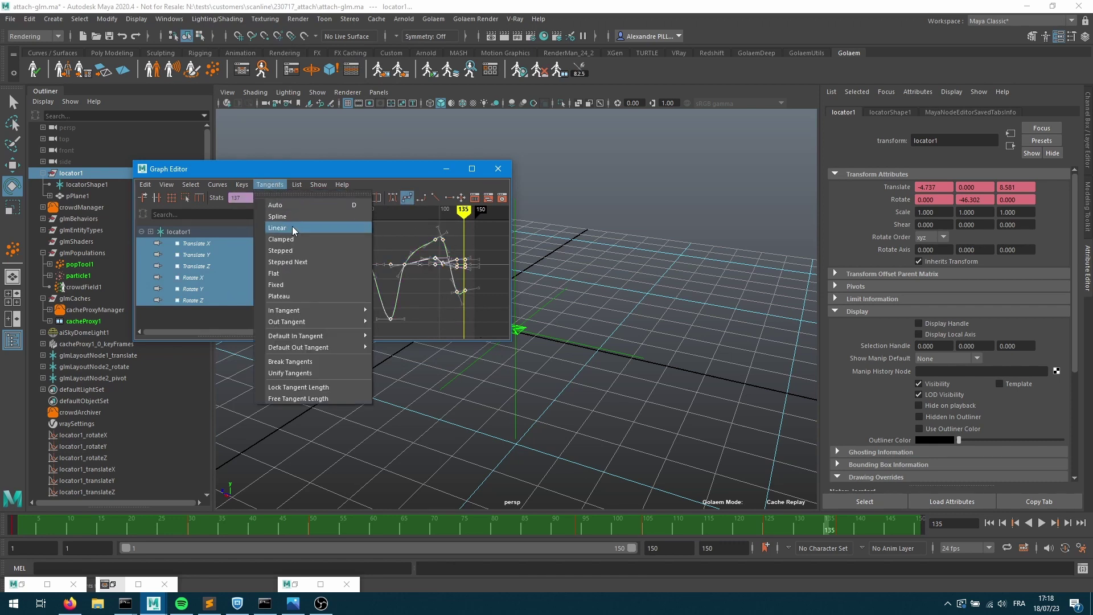
click(292, 226)
click(446, 169)
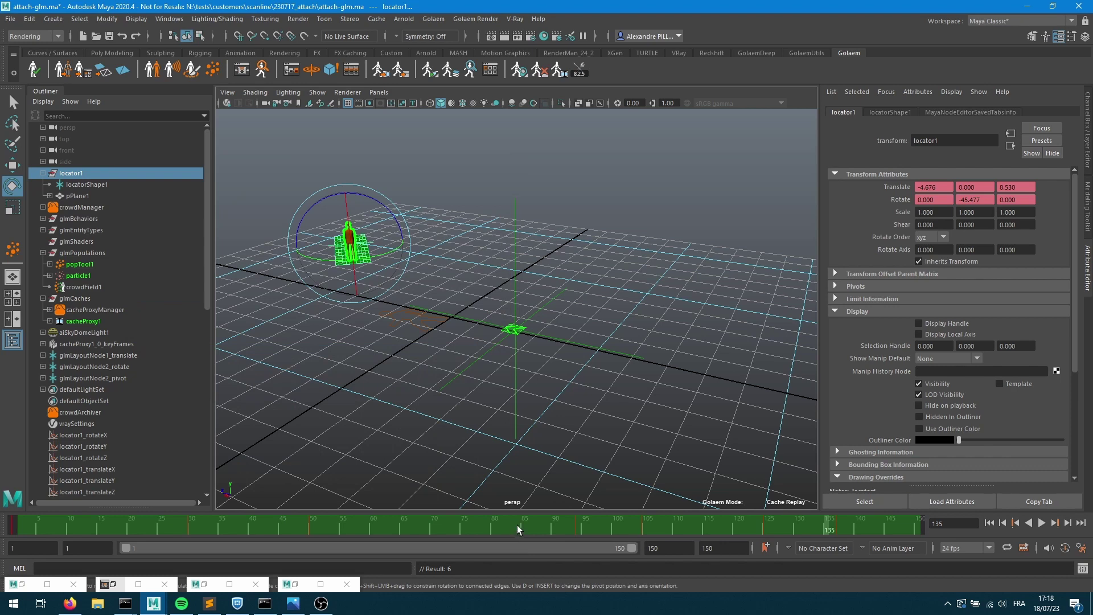
- Play the animation and scrub between frames 15 and 41 to check that the character follows the plane
key(alt+v)
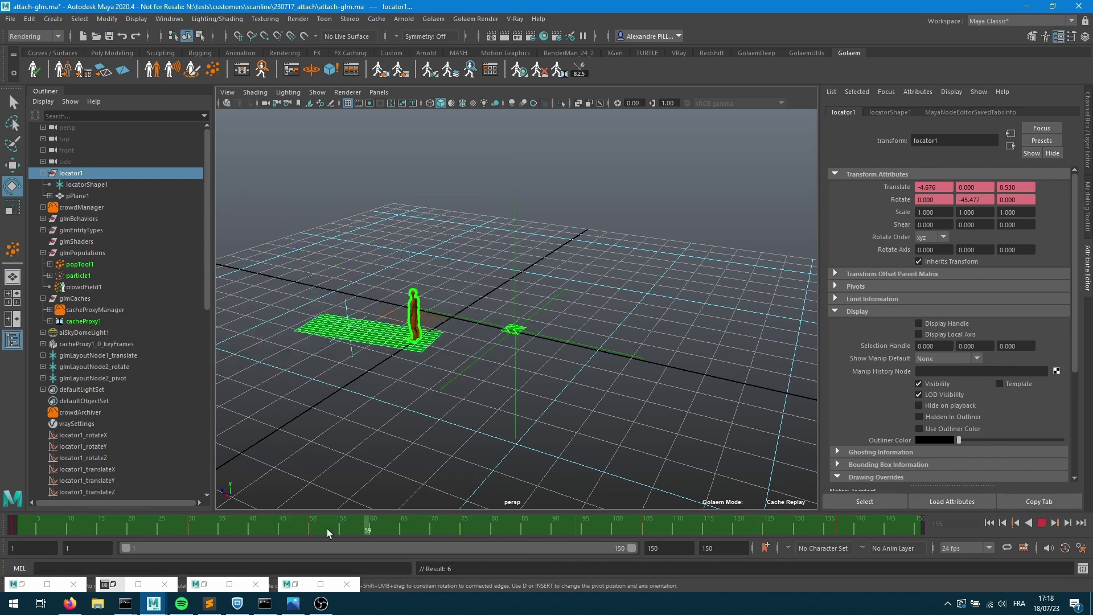
click(208, 525)
mouse_move(208, 525)
mouse_down()
mouse_move(121, 525)
mouse_move(462, 524)
mouse_move(103, 531)
mouse_up()
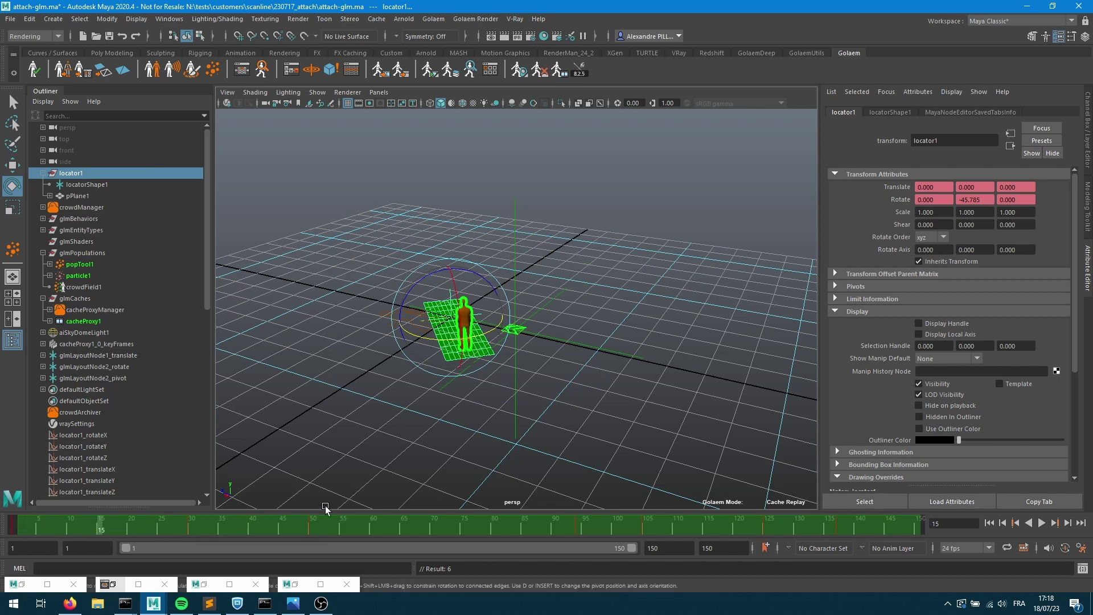
drag(45, 528, 258, 529)
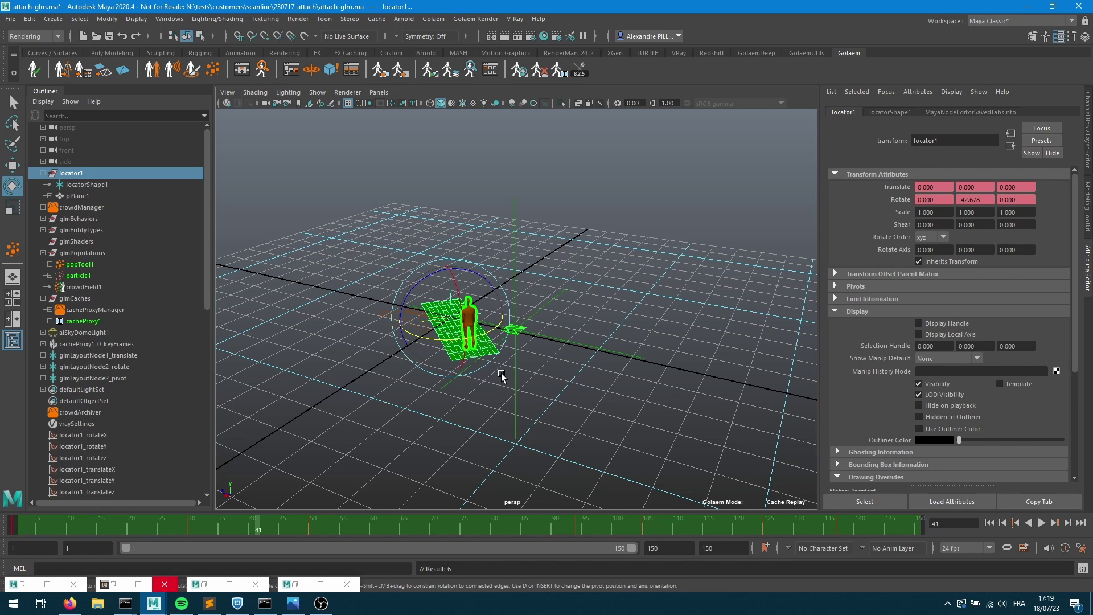
key(alt+v)
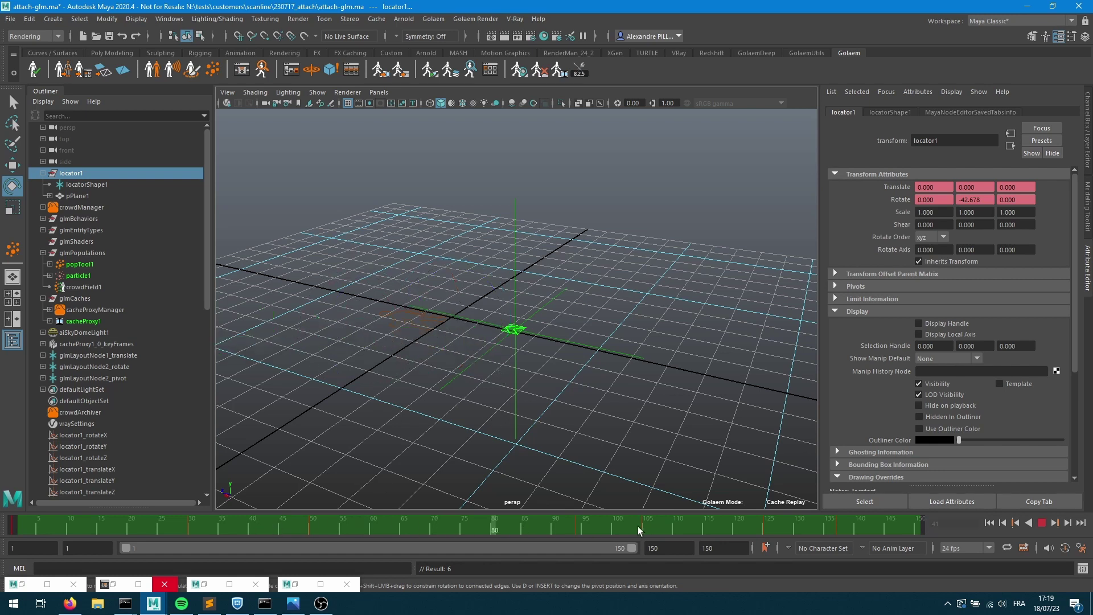
- At frame 66, move locator1 to about X 2.47, Z -0.9, rotate it to about Y -40, key it, and scrub to check the motion
mouse_move(475, 527)
mouse_down()
mouse_move(243, 524)
mouse_move(408, 530)
mouse_up()
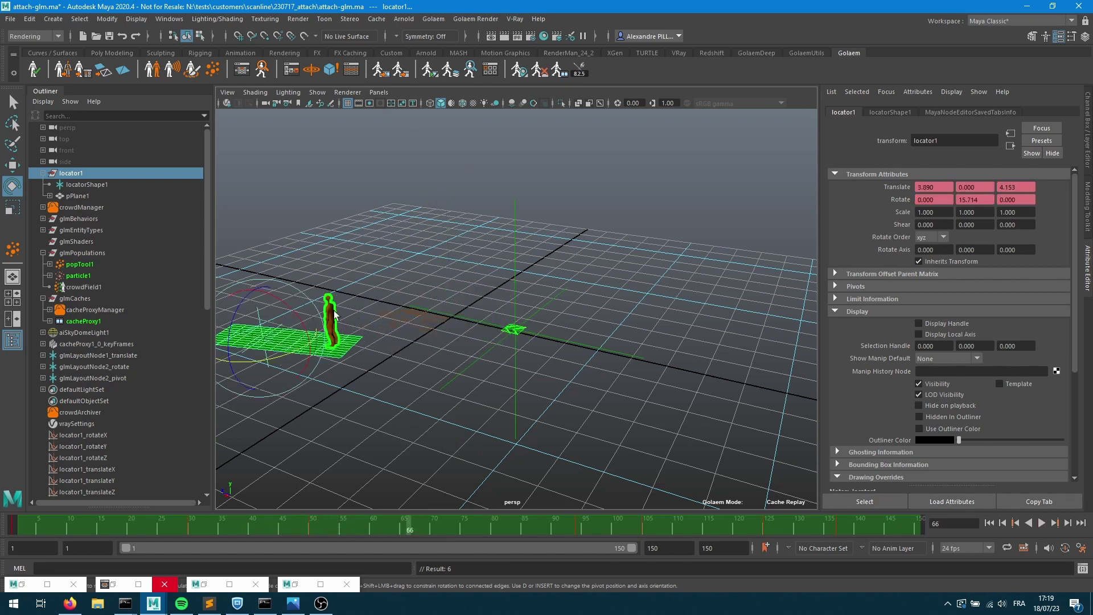
alt+middle_drag(361, 339, 585, 362)
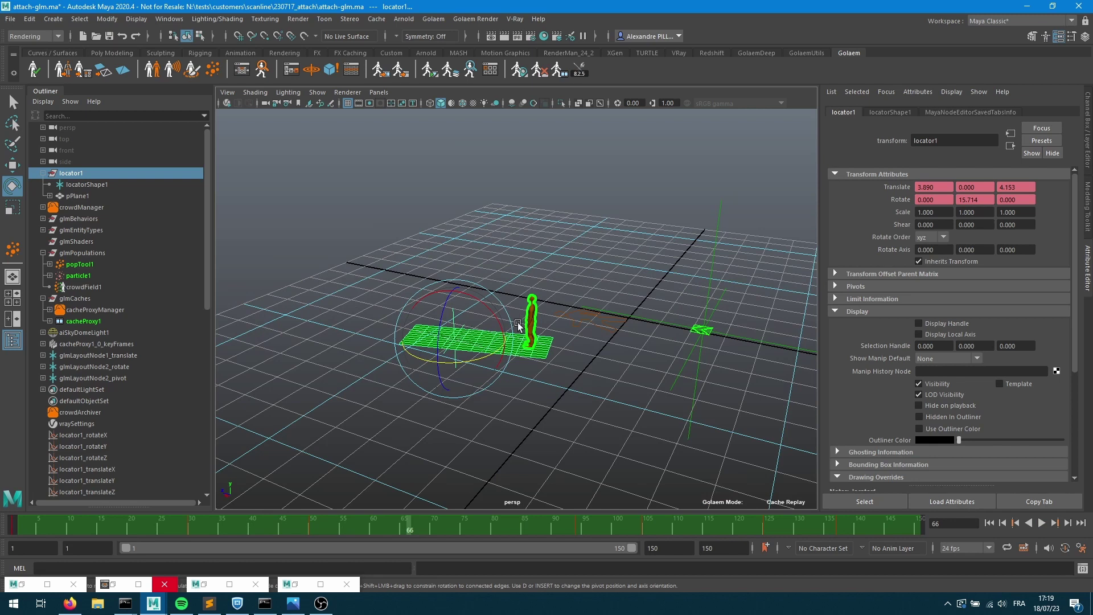
key(w)
drag(409, 337, 583, 359)
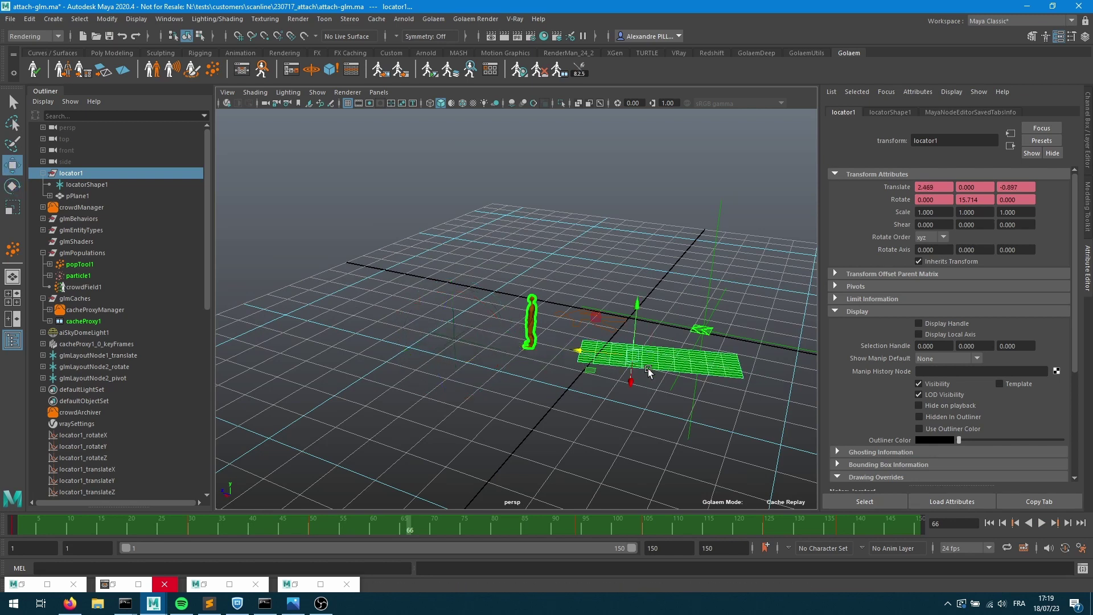
key(e)
drag(655, 378, 604, 383)
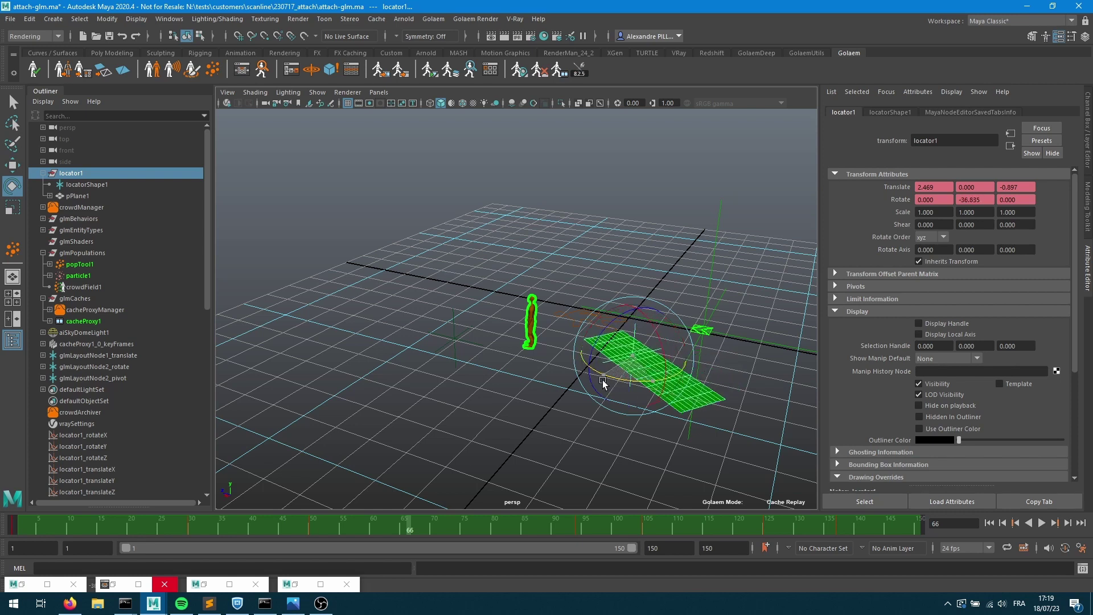
key(s)
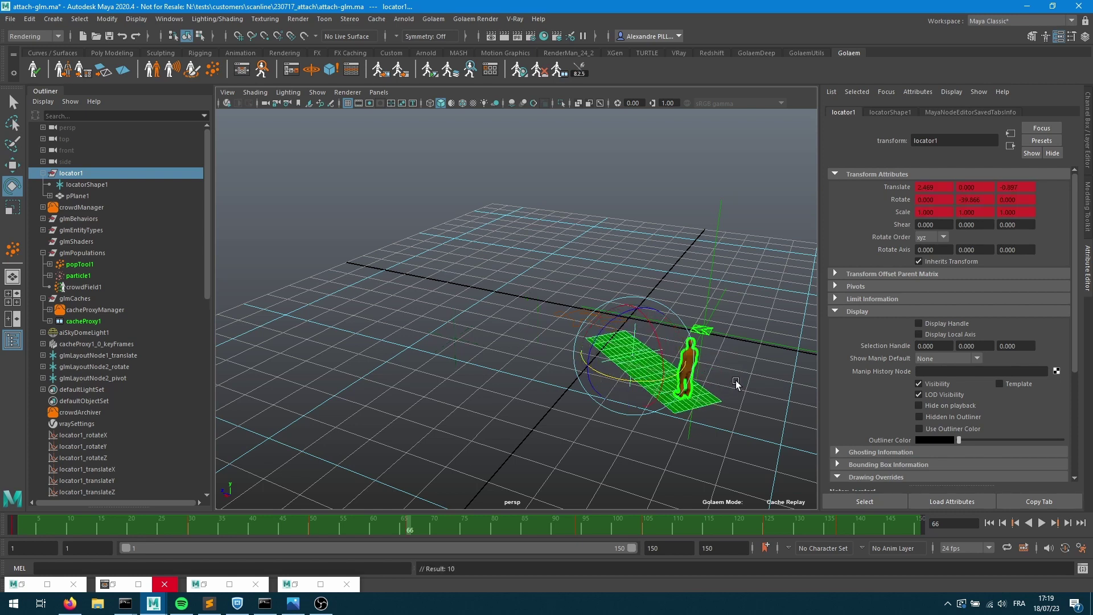
drag(423, 527, 270, 526)
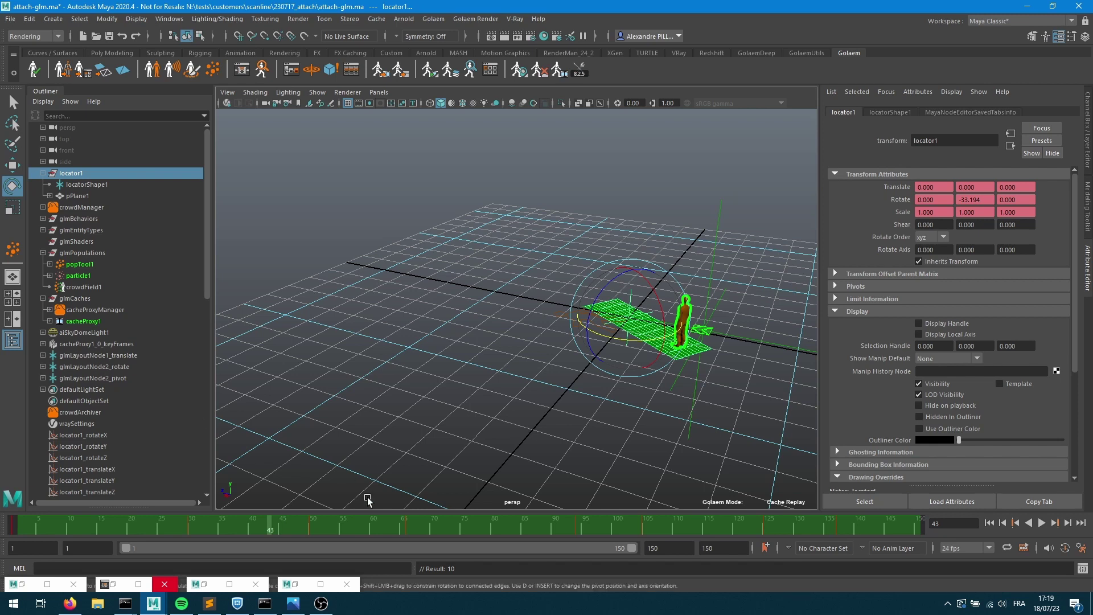
- Set all of locator1's animation keys to Linear tangents in the Graph Editor, close it, and scrub the timeline to check the character's motion
key(alt+v)
drag(511, 532, 678, 527)
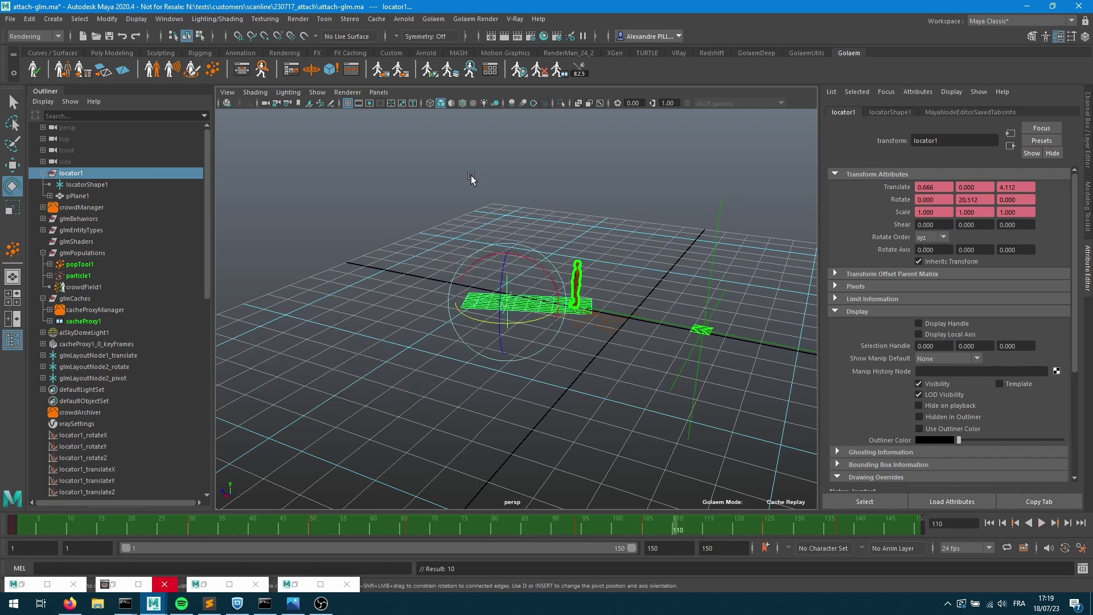
click(169, 19)
mouse_move(190, 60)
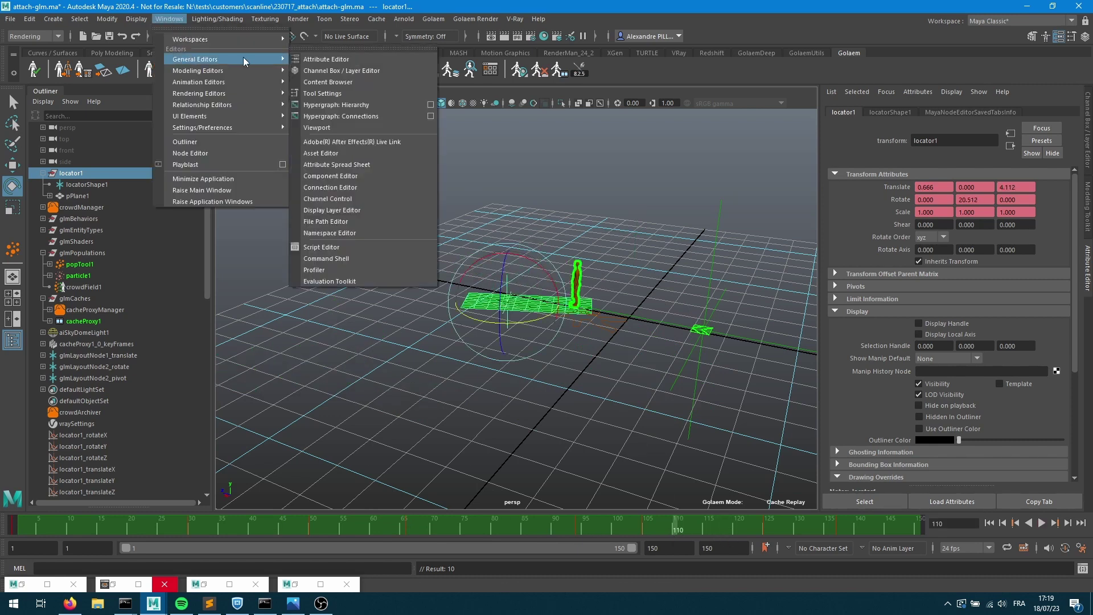
mouse_move(250, 82)
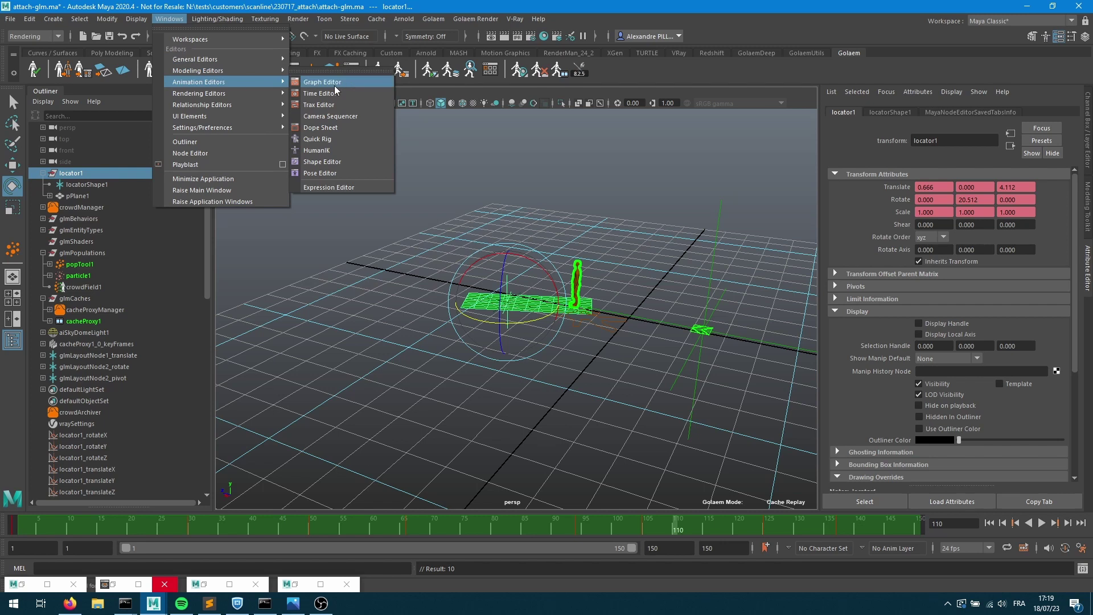
click(335, 85)
click(385, 302)
click(270, 185)
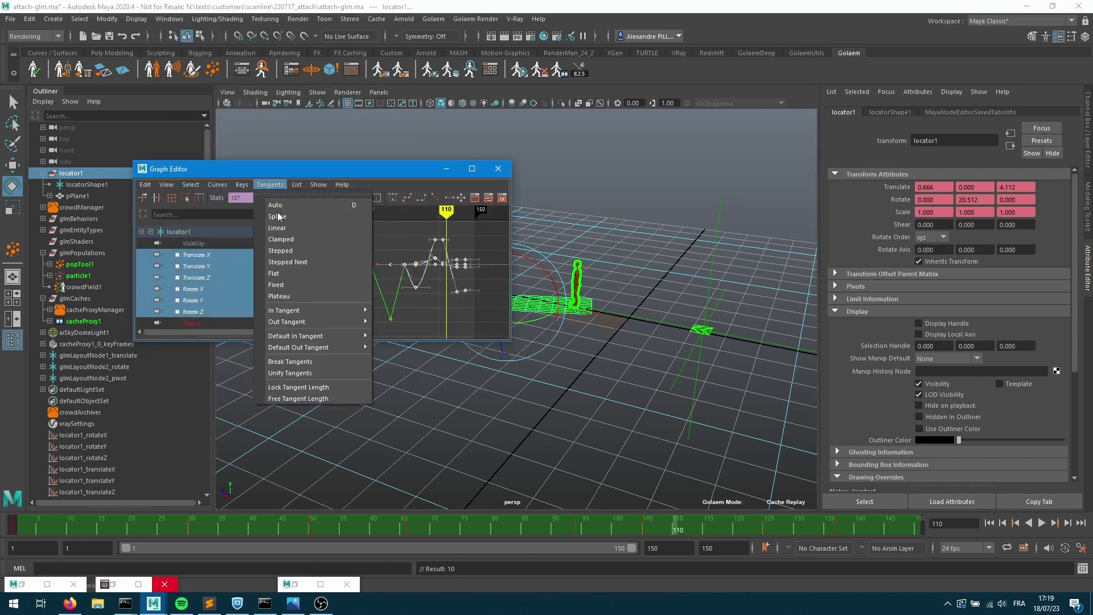
click(285, 230)
click(499, 169)
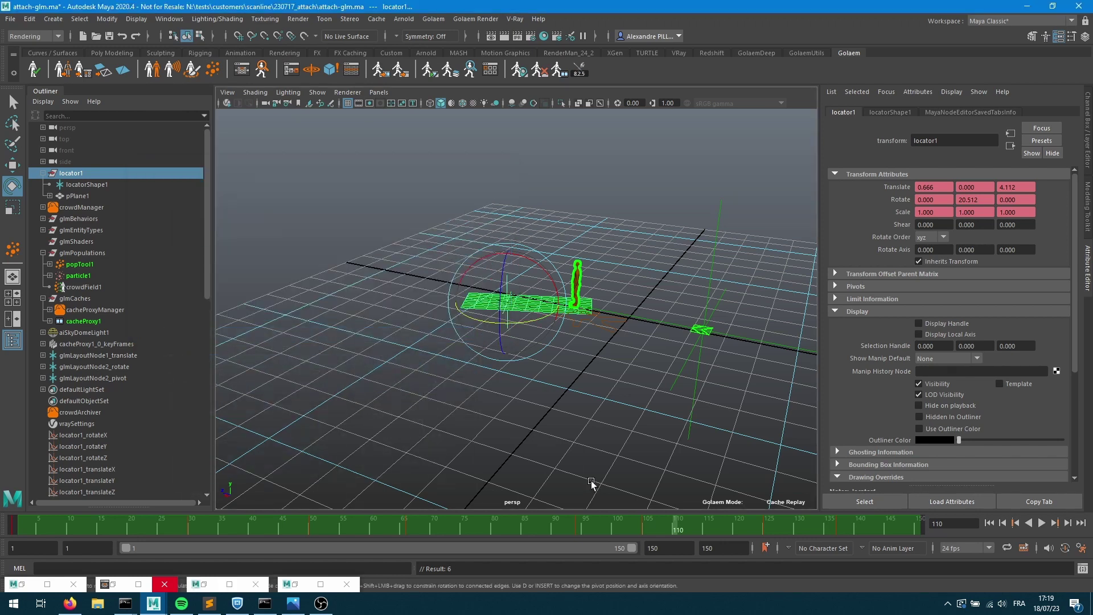
click(509, 526)
drag(508, 526, 459, 531)
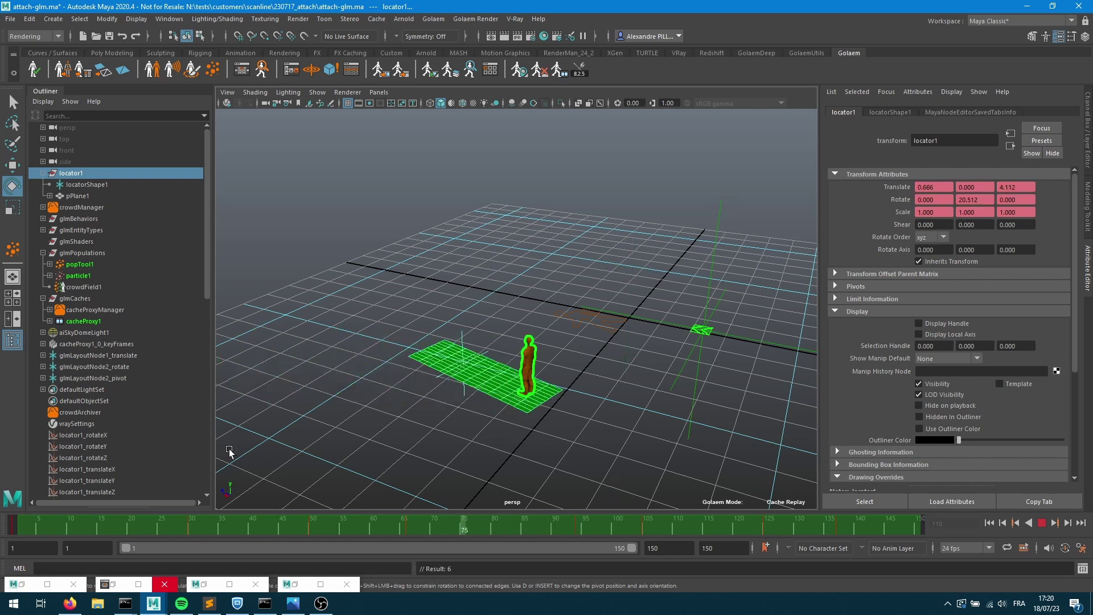
- Set cacheProxy1's cache name to attach-glm, and scrub back to frame 43 to check the characters against the plane
click(78, 322)
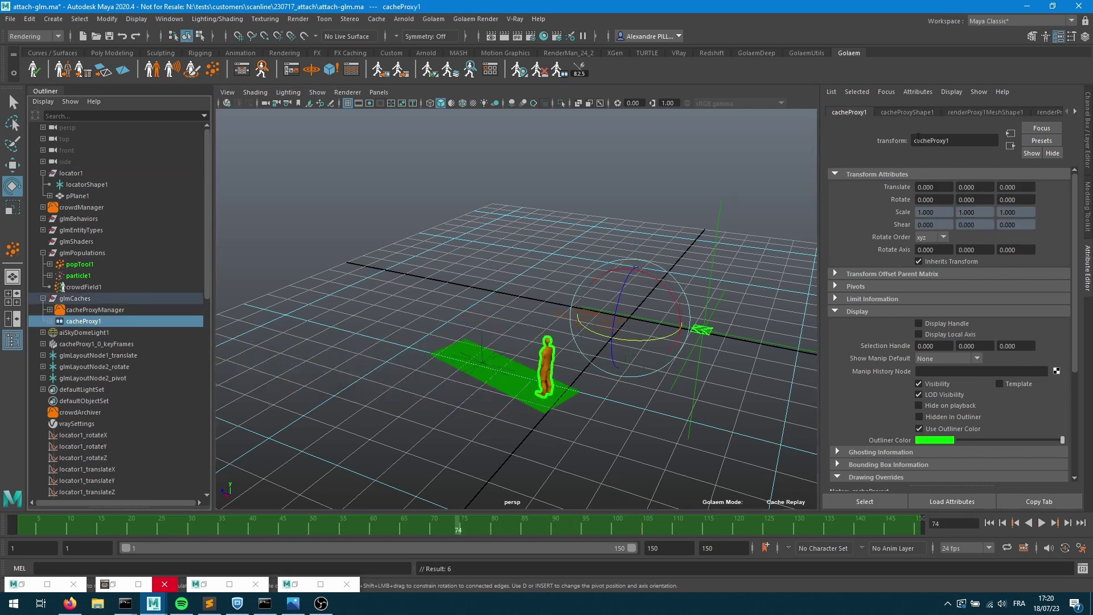
click(893, 112)
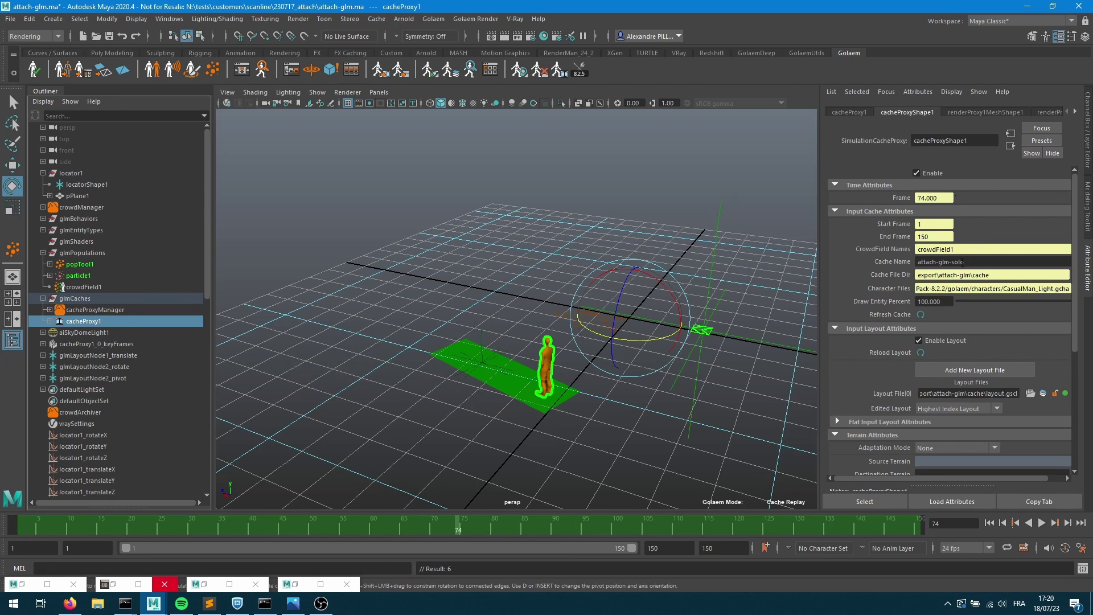
drag(950, 263, 1028, 263)
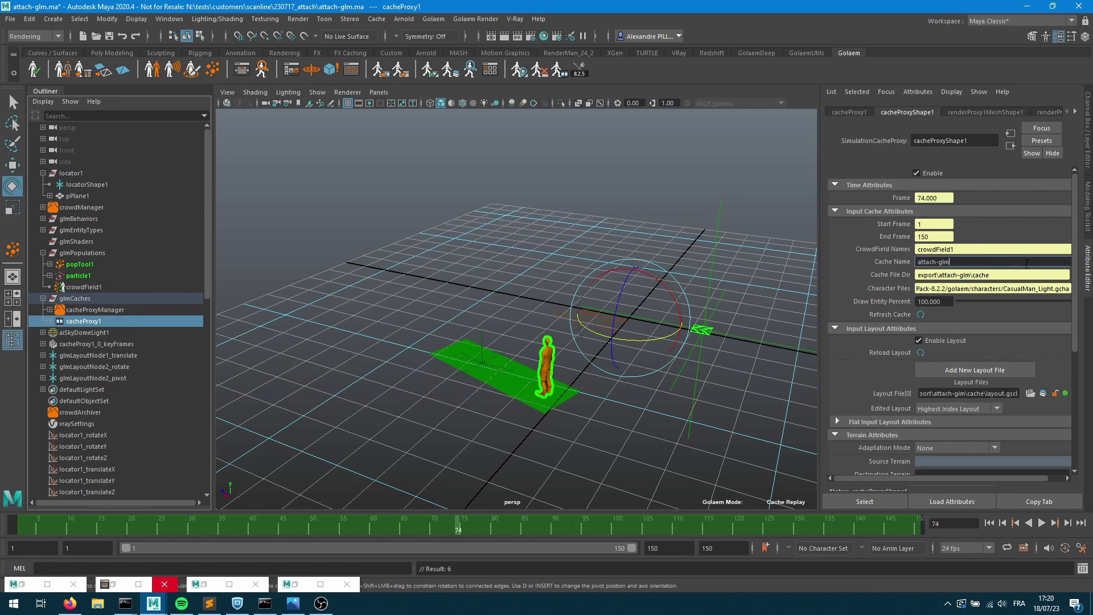
key(Return)
drag(535, 530, 331, 529)
mouse_move(417, 542)
mouse_down()
mouse_move(585, 533)
mouse_move(234, 532)
mouse_move(593, 532)
mouse_move(212, 527)
mouse_move(690, 523)
mouse_move(270, 527)
mouse_up()
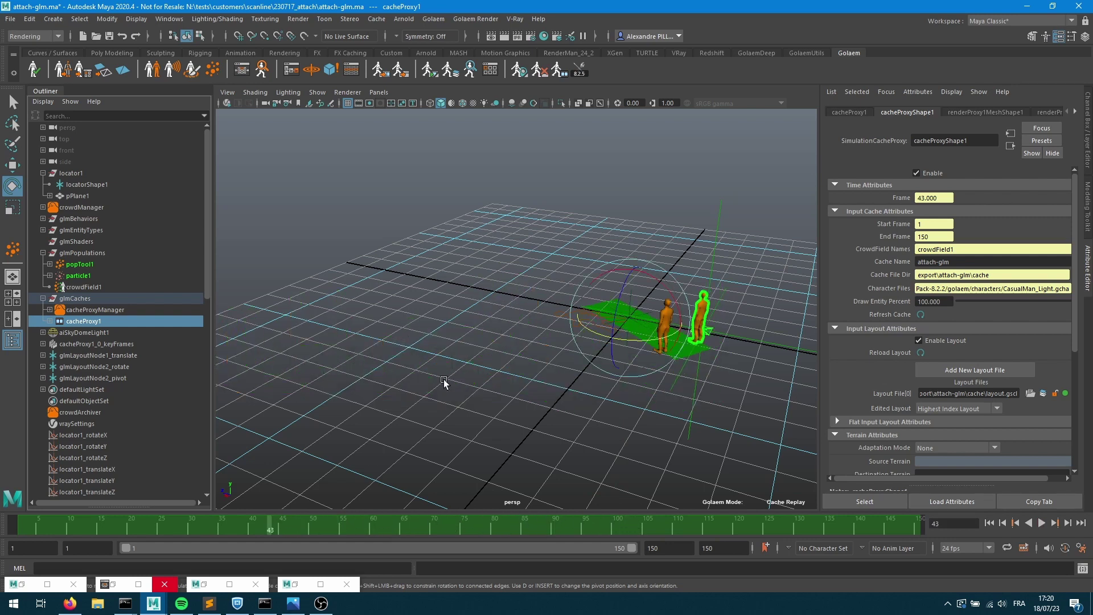